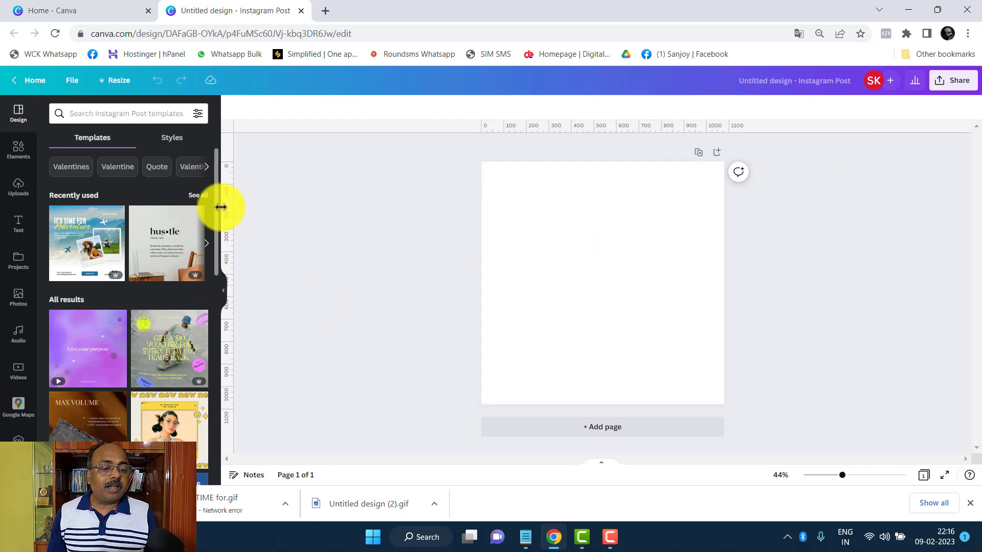
# Step: Browse the Instagram Post templates and search them for "advertise"
pyautogui.scroll(-5, 158, 365)
pyautogui.scroll(-8, 157, 364)
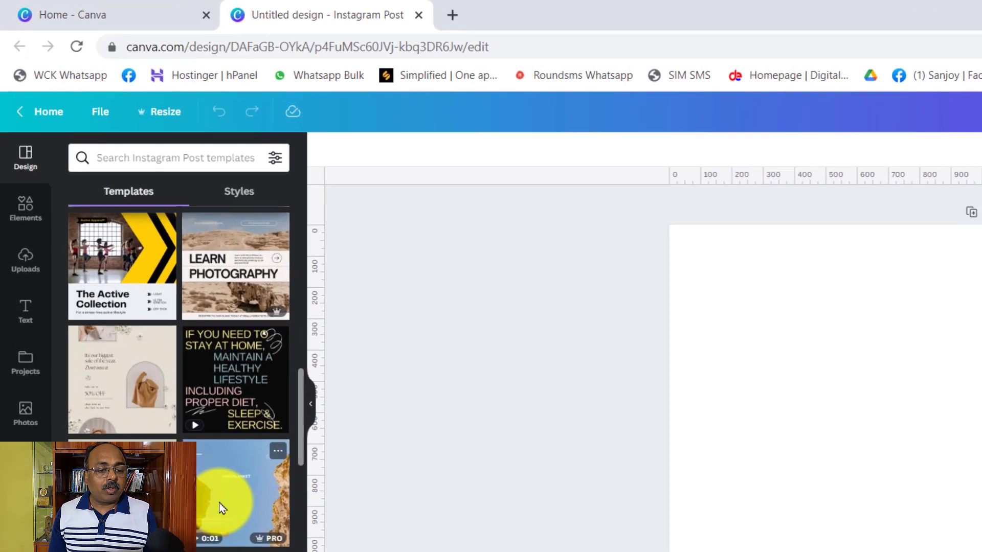
pyautogui.scroll(-7, 222, 508)
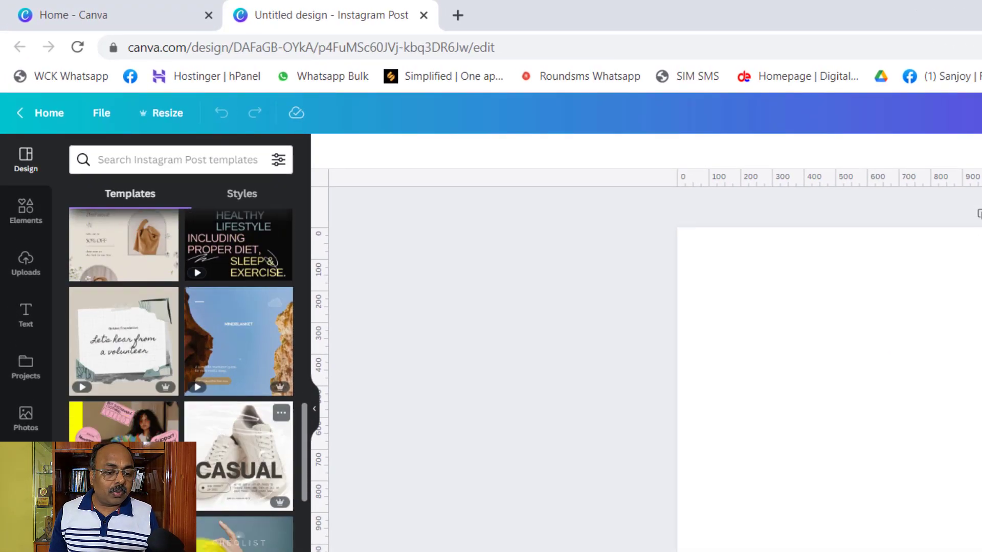
pyautogui.scroll(3, 201, 225)
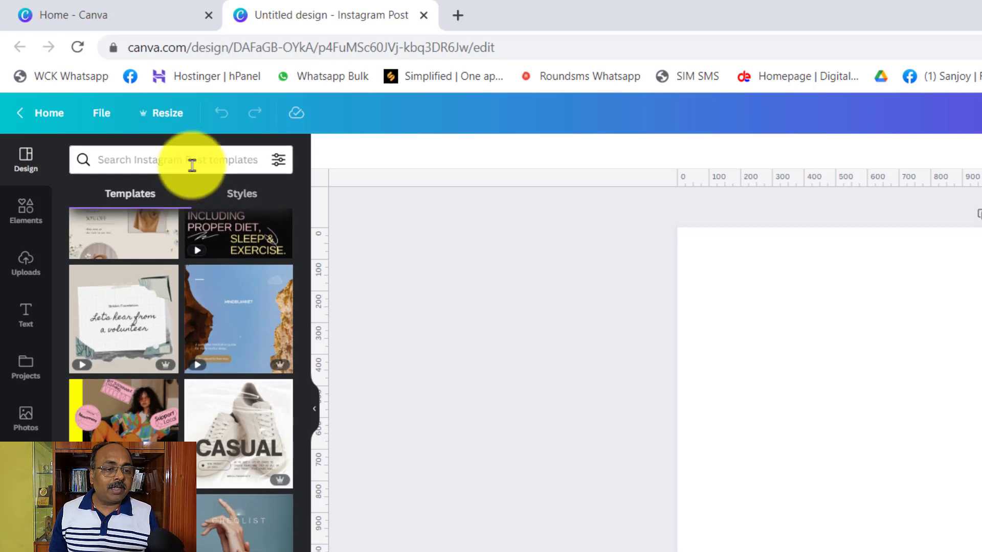
pyautogui.click(191, 163)
pyautogui.write('ad')
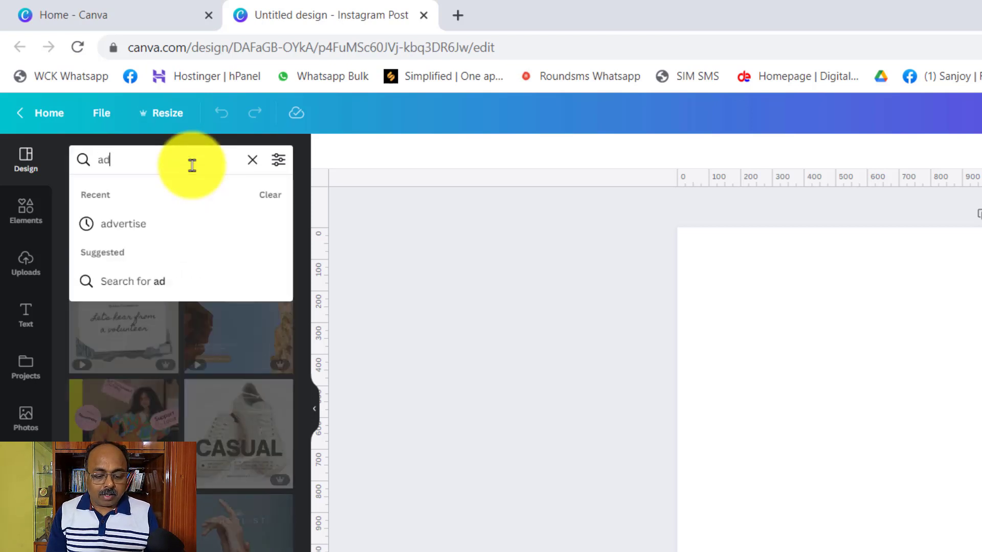
pyautogui.write('vertise')
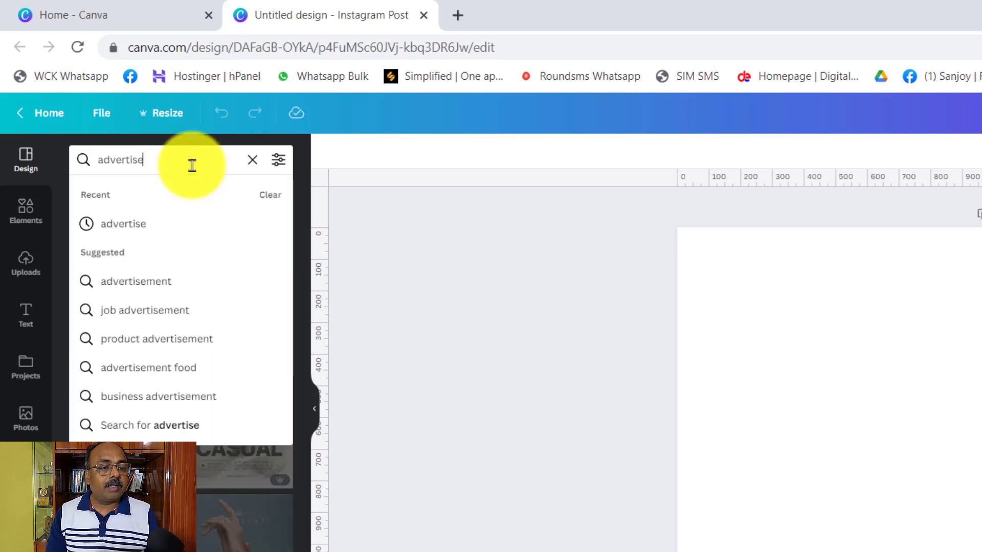
pyautogui.press('Return')
# Step: Find the "It's Time for Adventure" travel template in the search results and apply it to the blank page
pyautogui.scroll(-10, 187, 337)
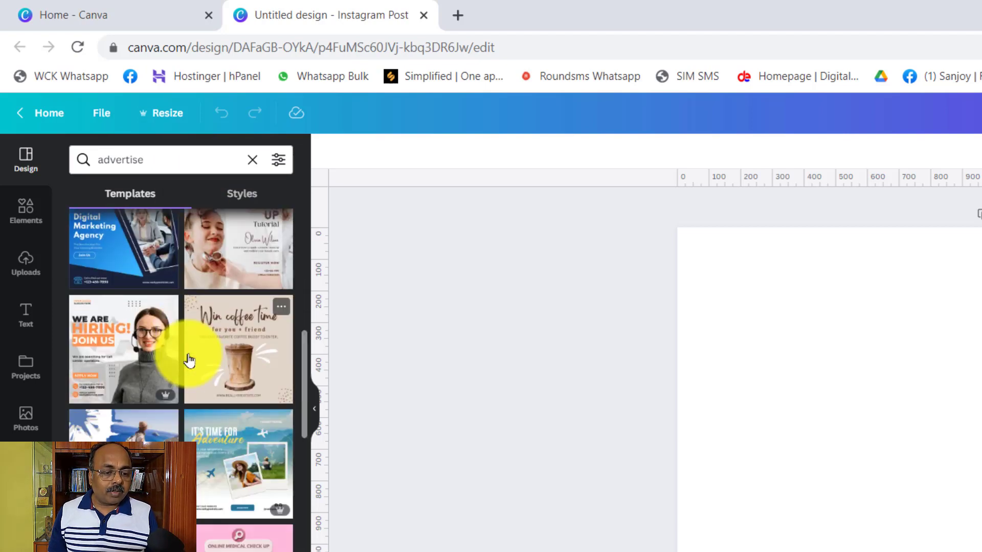
pyautogui.scroll(-10, 189, 363)
pyautogui.scroll(6, 189, 383)
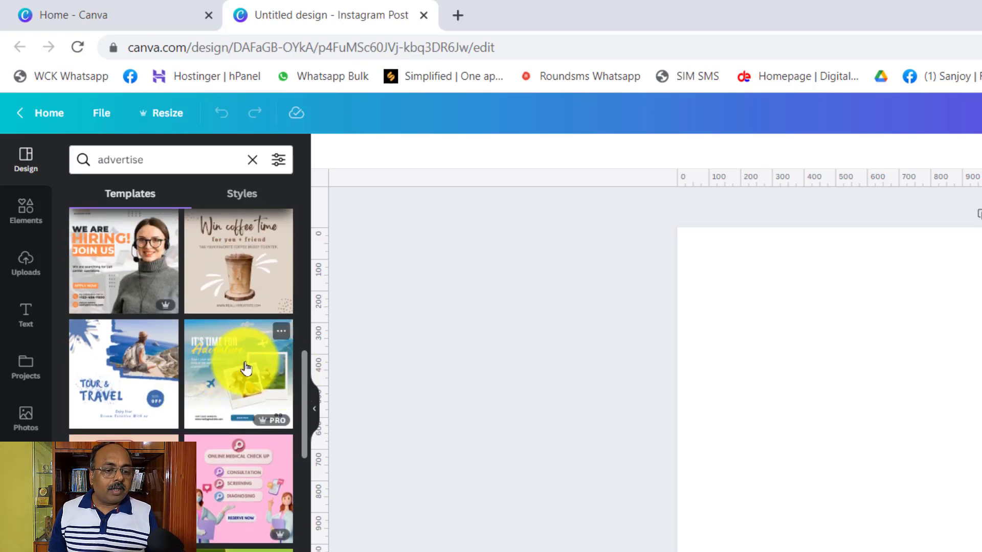
pyautogui.click(254, 371)
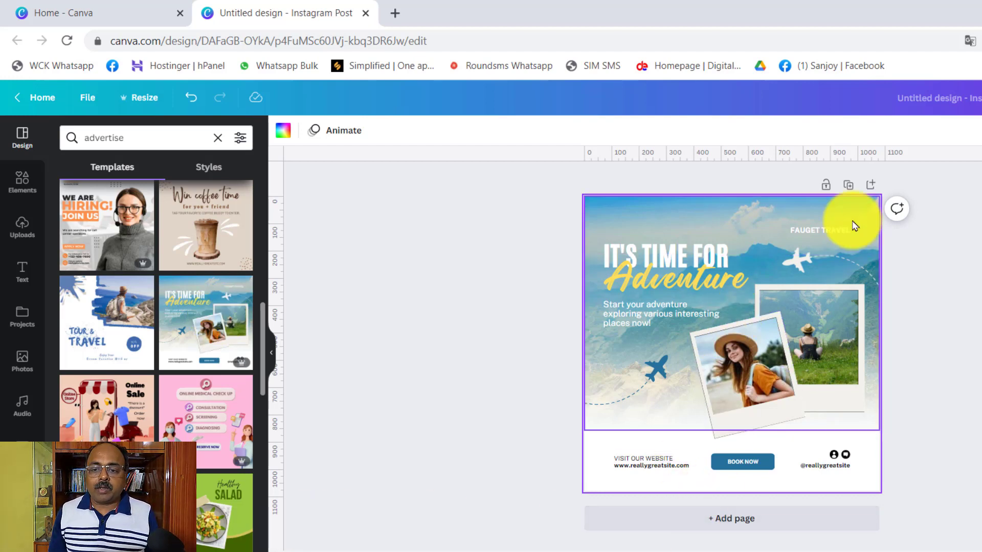
# Step: Duplicate the travel design page as a second page and return to page 1
pyautogui.click(847, 186)
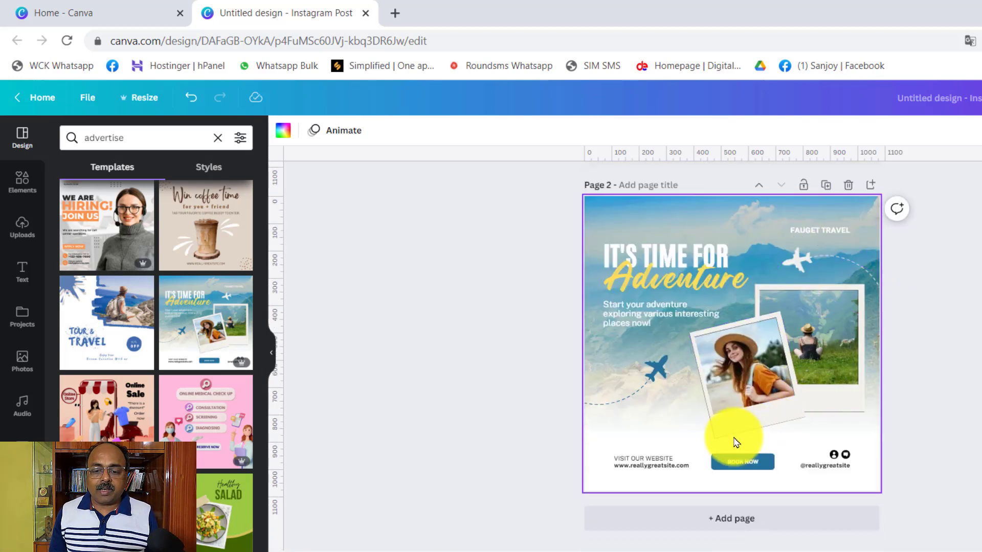
pyautogui.scroll(3, 935, 399)
pyautogui.scroll(3, 935, 397)
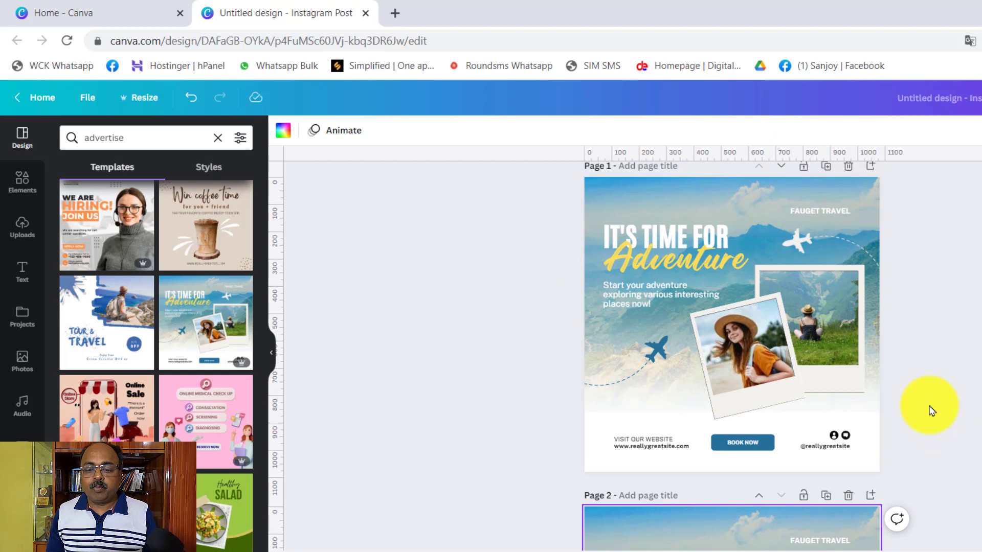
# Step: Apply the Pan text animation to the "IT'S TIME FOR" heading on page 1
pyautogui.moveTo(920, 533); pyautogui.dragTo(960, 533)
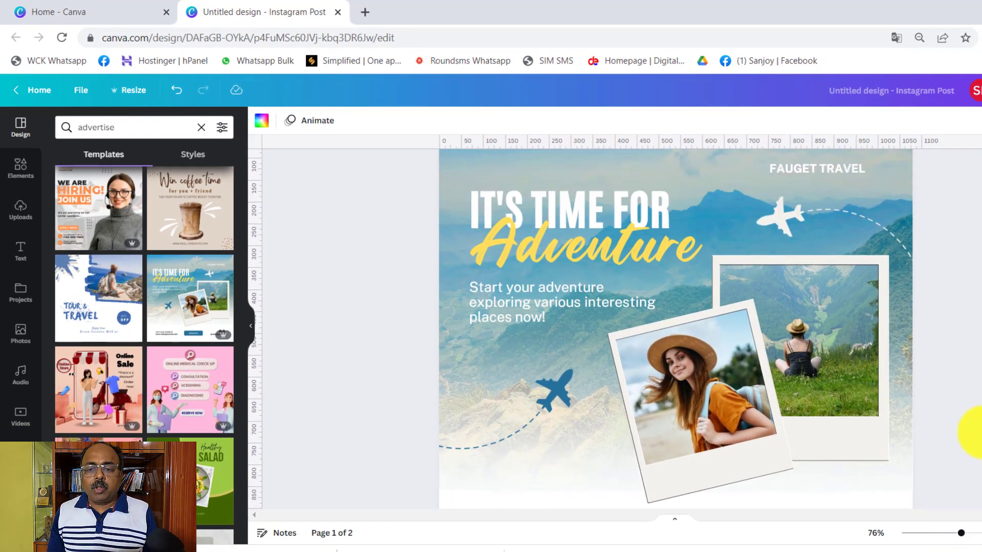
pyautogui.scroll(2, 978, 432)
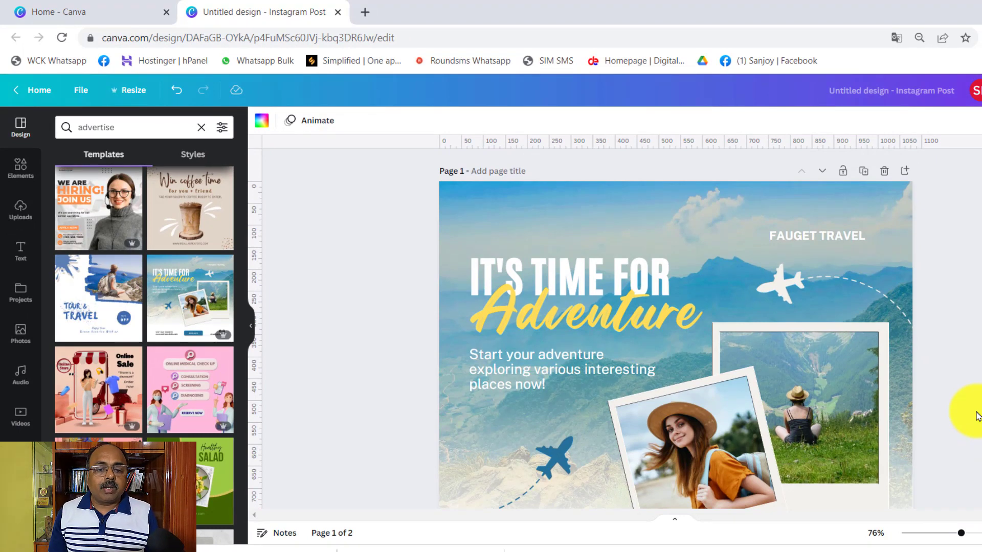
pyautogui.click(310, 127)
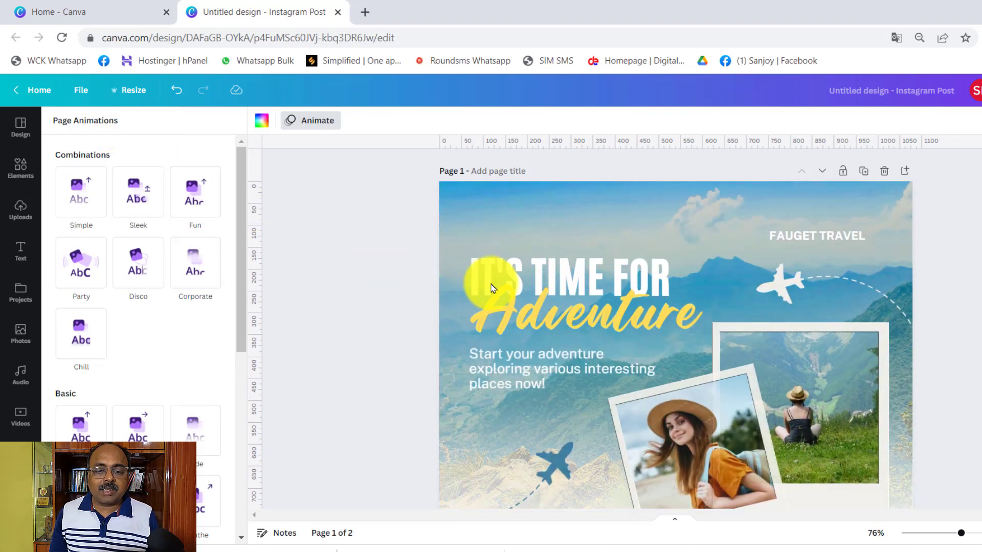
pyautogui.click(548, 270)
pyautogui.doubleClick(557, 271)
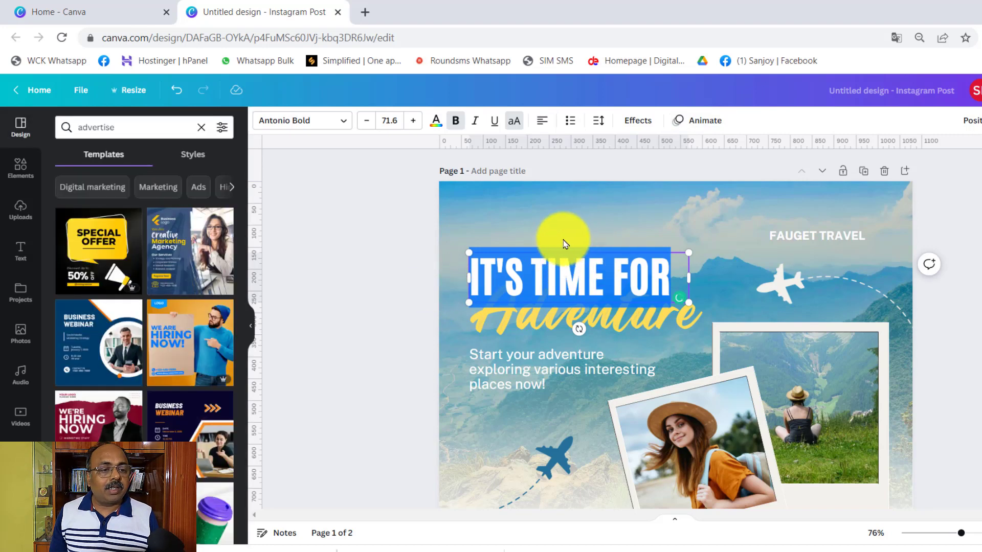
pyautogui.click(373, 230)
pyautogui.click(656, 264)
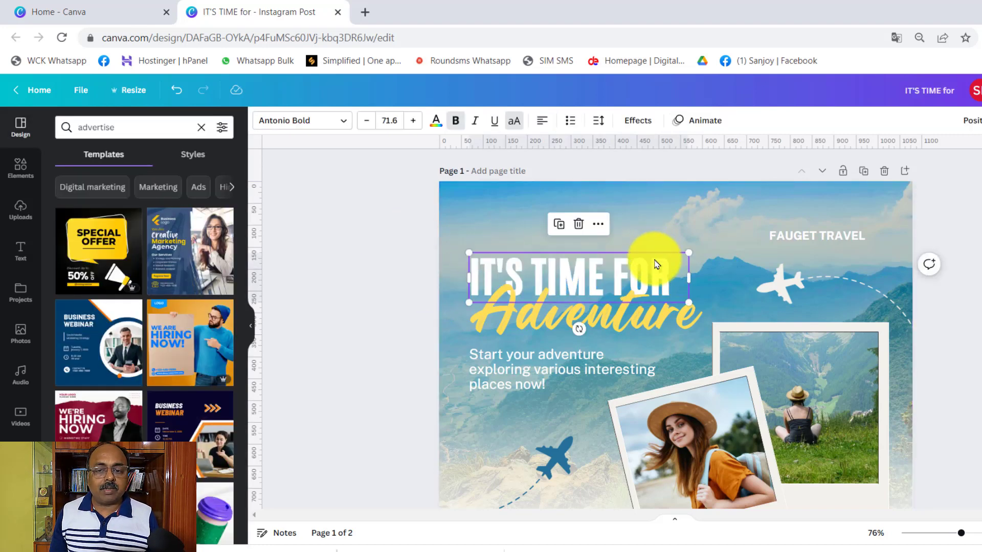
pyautogui.click(692, 125)
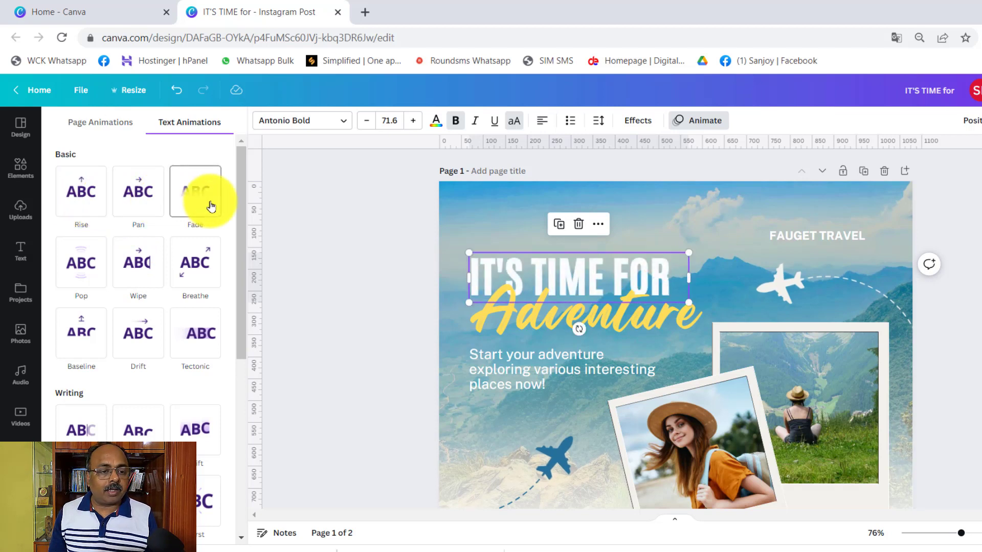
pyautogui.click(151, 208)
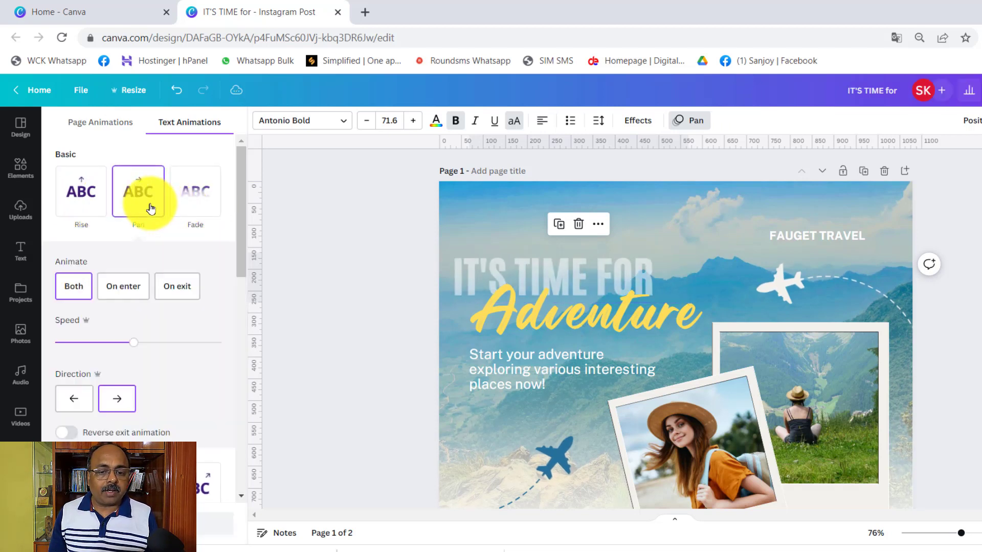
# Step: Apply the Fade animation to the "Adventure" text and the Typewriter animation to the "Start your adventure" paragraph
pyautogui.click(536, 322)
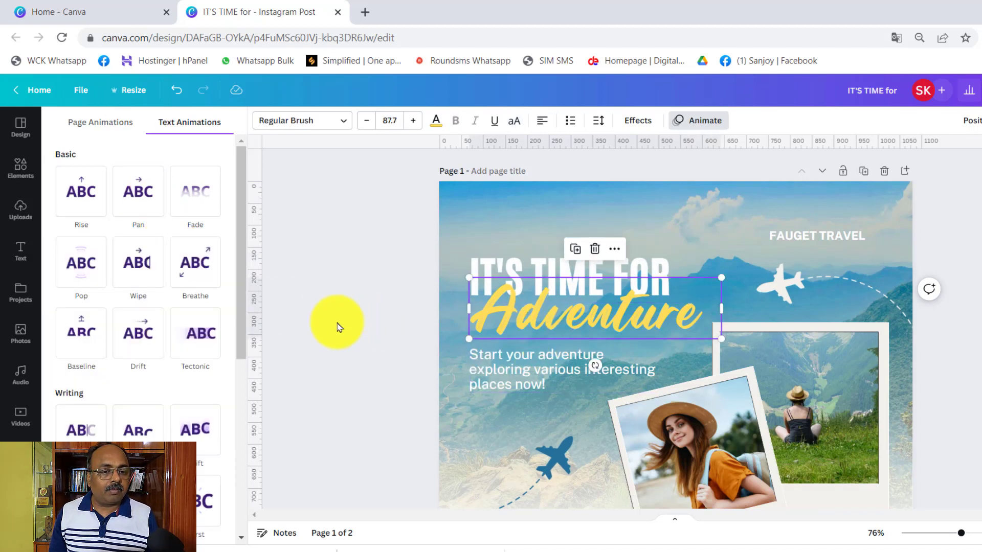
pyautogui.click(200, 206)
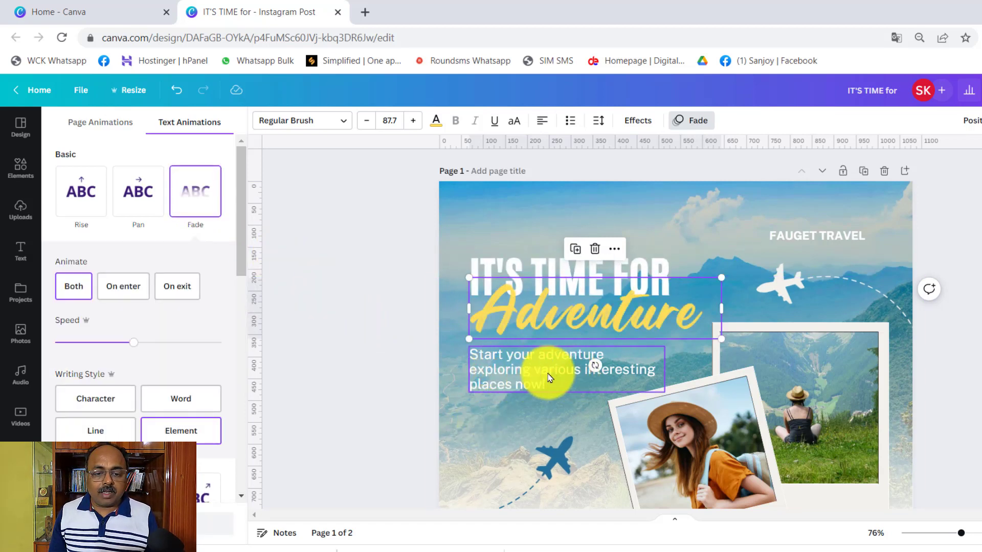
pyautogui.click(512, 377)
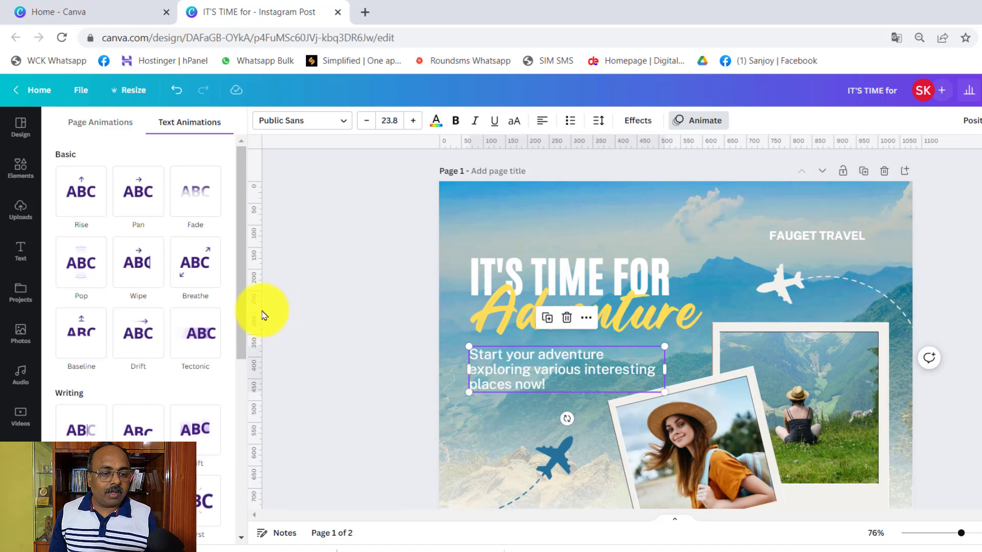
pyautogui.moveTo(241, 306); pyautogui.dragTo(243, 358)
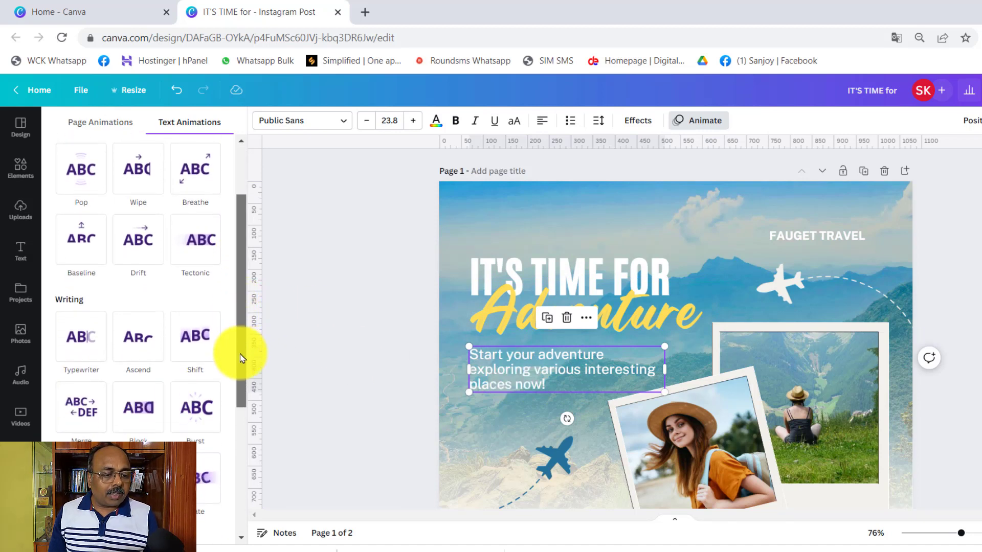
pyautogui.click(83, 335)
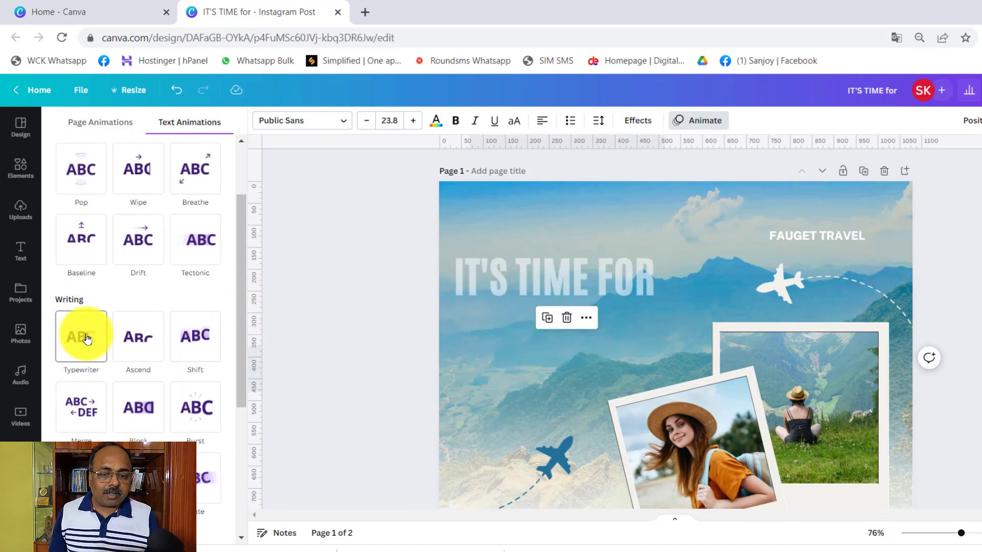
pyautogui.click(86, 338)
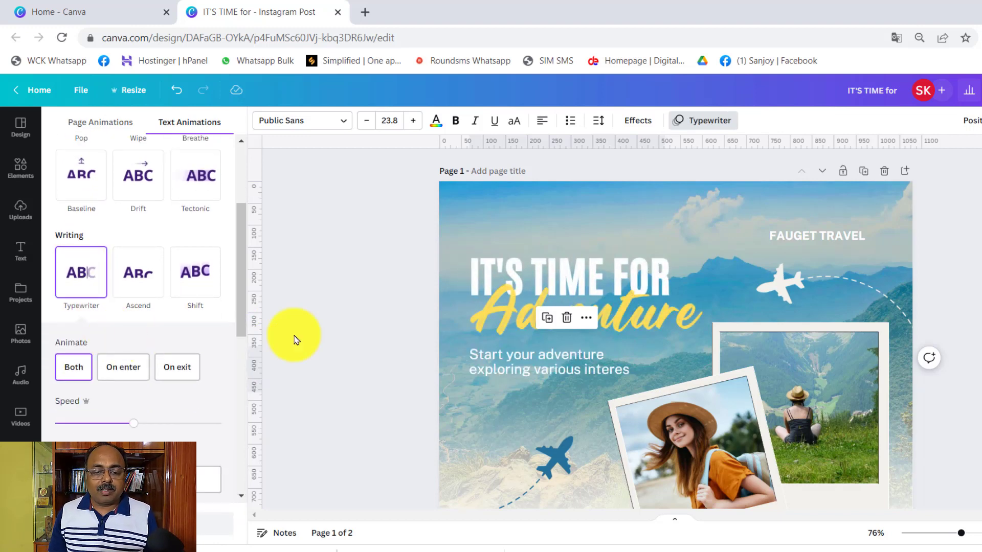
# Step: Apply the Ascend text animation to the "VISIT OUR WEBSITE" text group at the foot of page 1
pyautogui.scroll(-5, 406, 329)
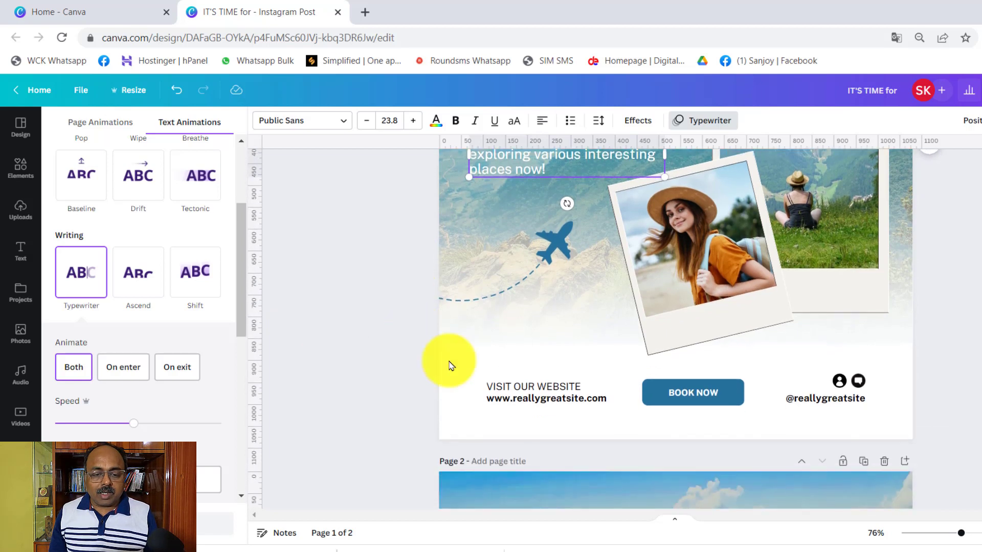
pyautogui.click(518, 404)
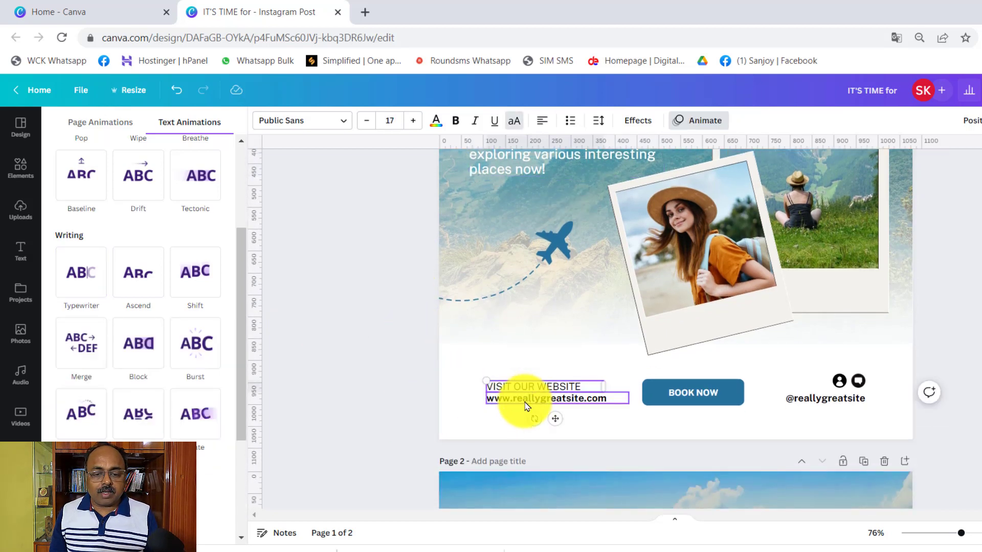
pyautogui.click(123, 274)
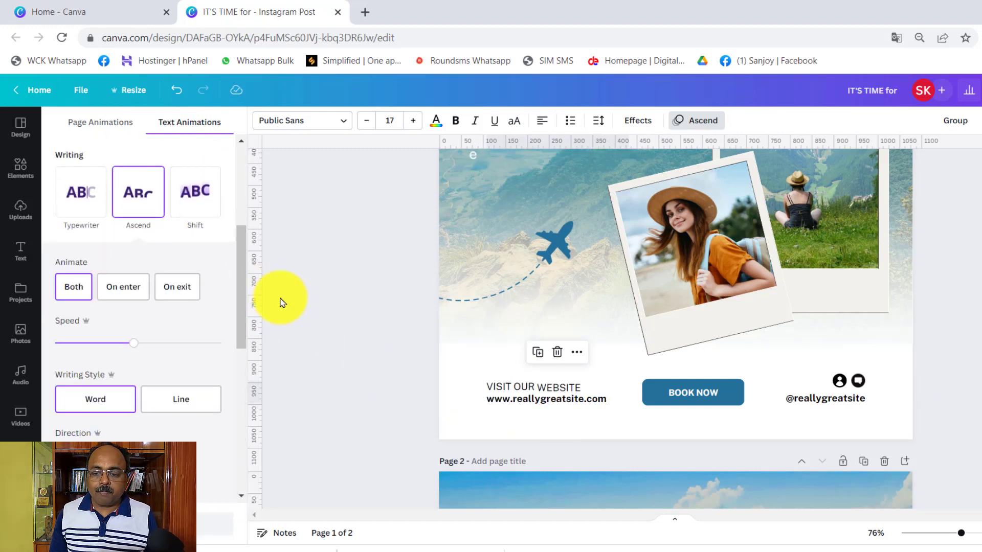
pyautogui.scroll(4, 446, 321)
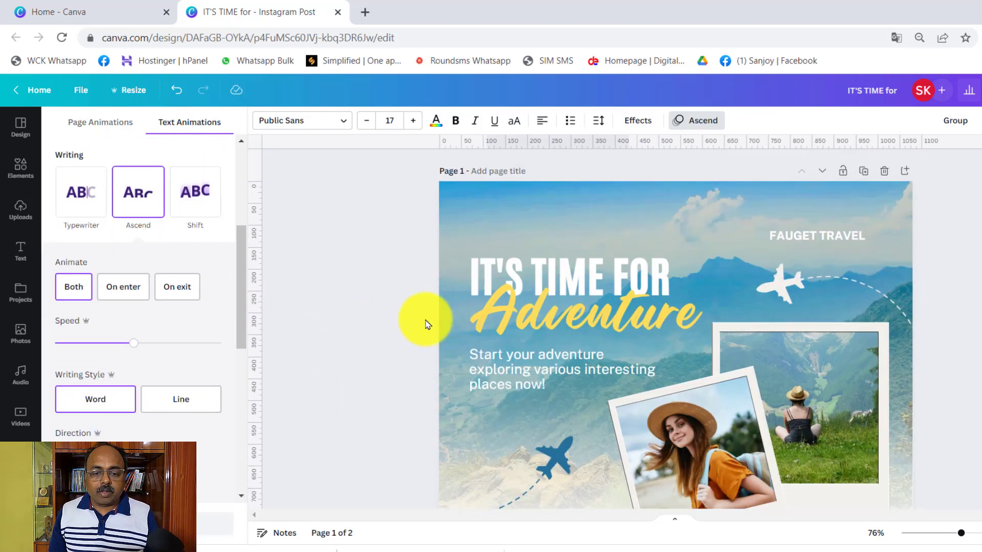
pyautogui.scroll(-3, 407, 322)
pyautogui.scroll(3, 412, 321)
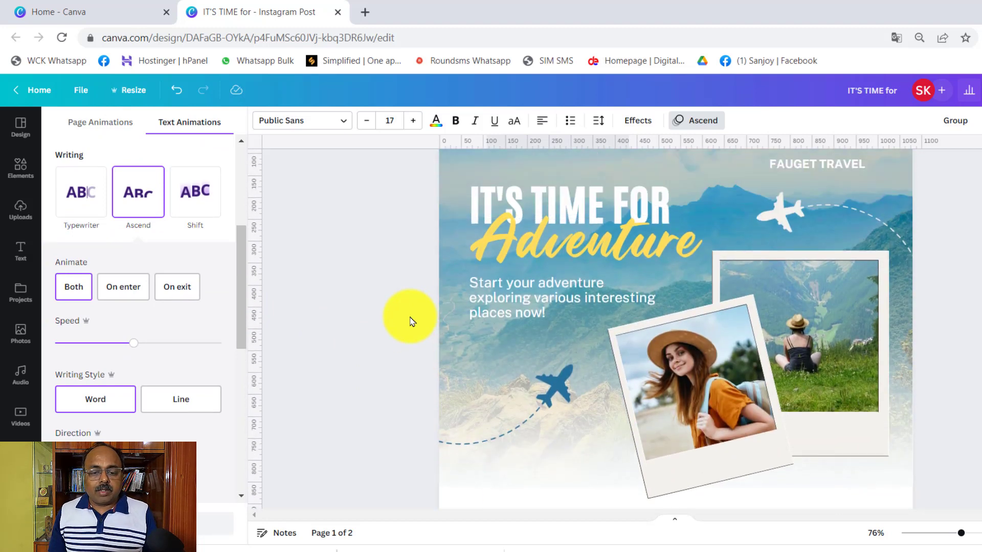
# Step: Apply the Photo Zoom animation to the tilted front polaroid and to the upright polaroid behind it
pyautogui.scroll(-3, 412, 322)
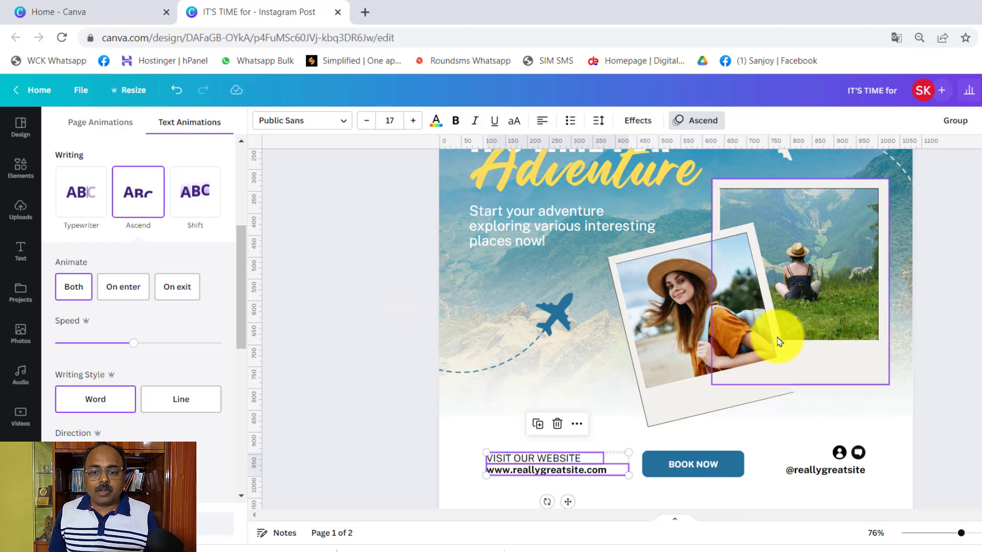
pyautogui.click(681, 406)
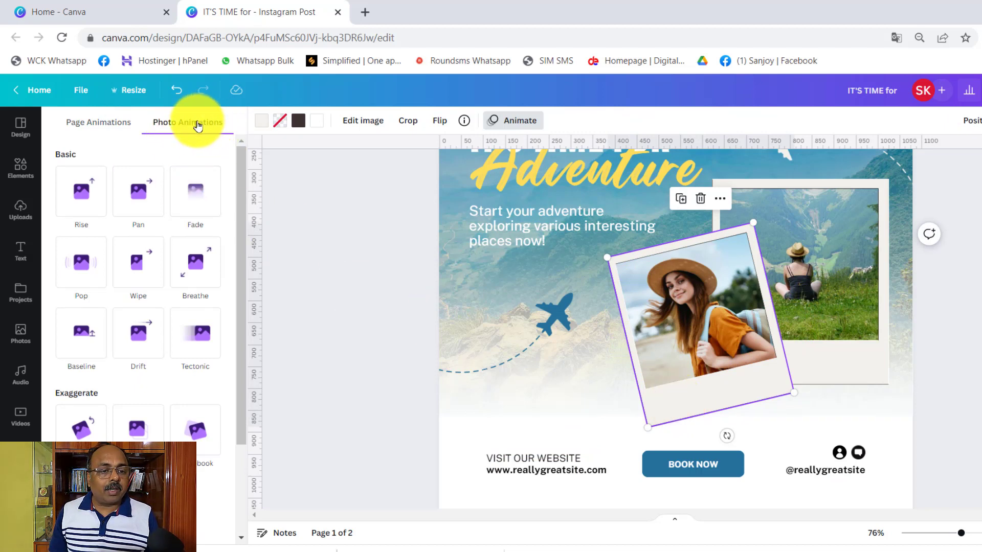
pyautogui.scroll(-3, 232, 205)
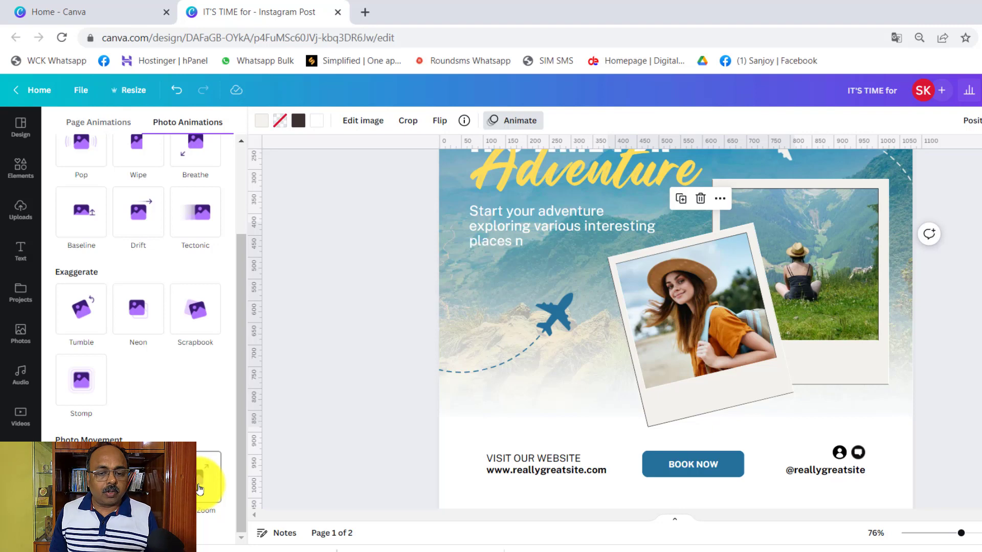
pyautogui.click(200, 488)
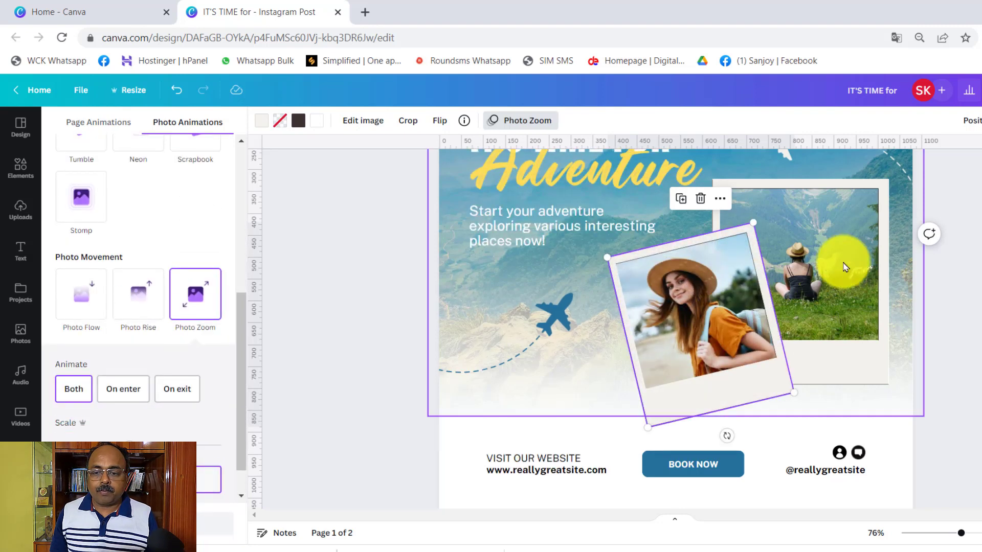
pyautogui.click(846, 285)
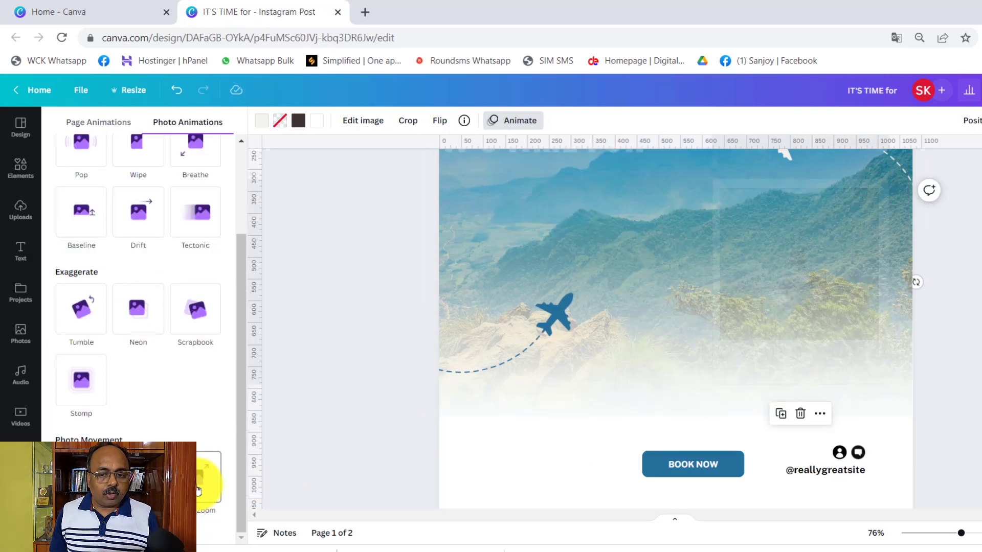
pyautogui.click(199, 488)
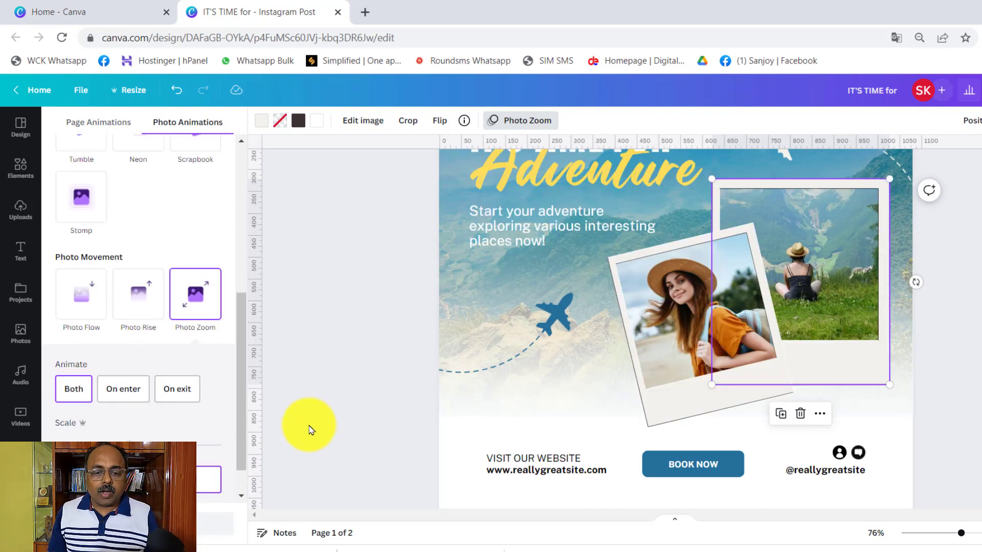
pyautogui.scroll(2, 347, 420)
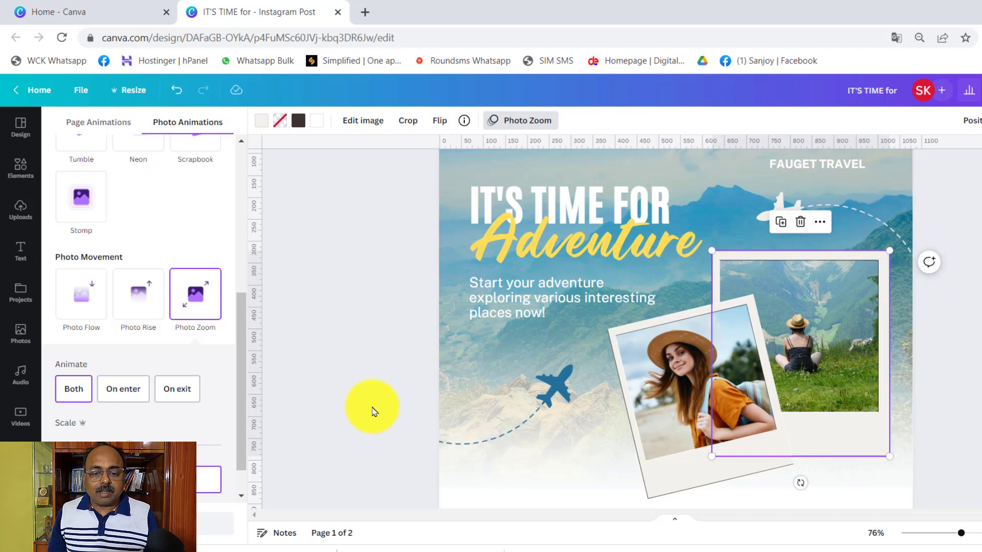
# Step: Apply the Drift element animation to the blue airplane with the dashed trail on page 1
pyautogui.click(556, 390)
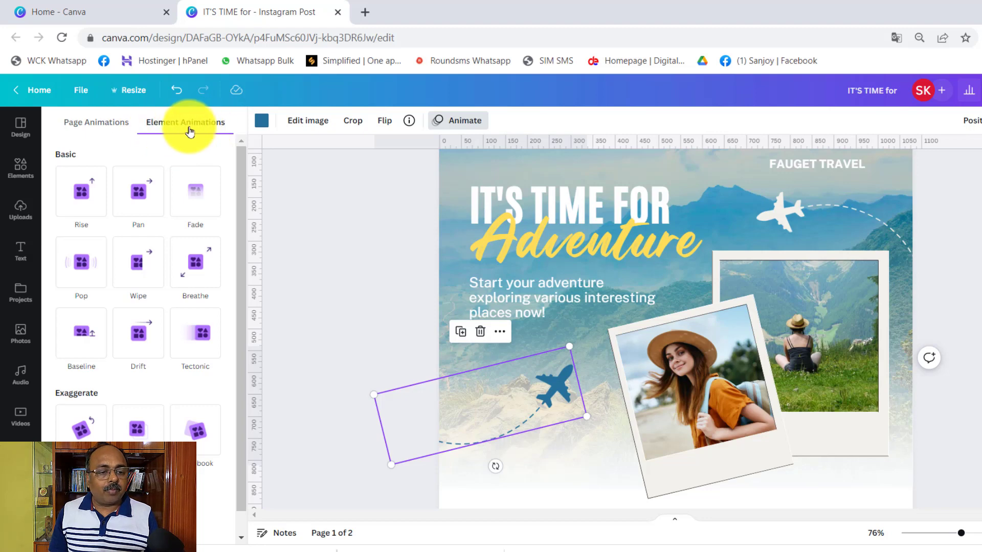
pyautogui.click(145, 197)
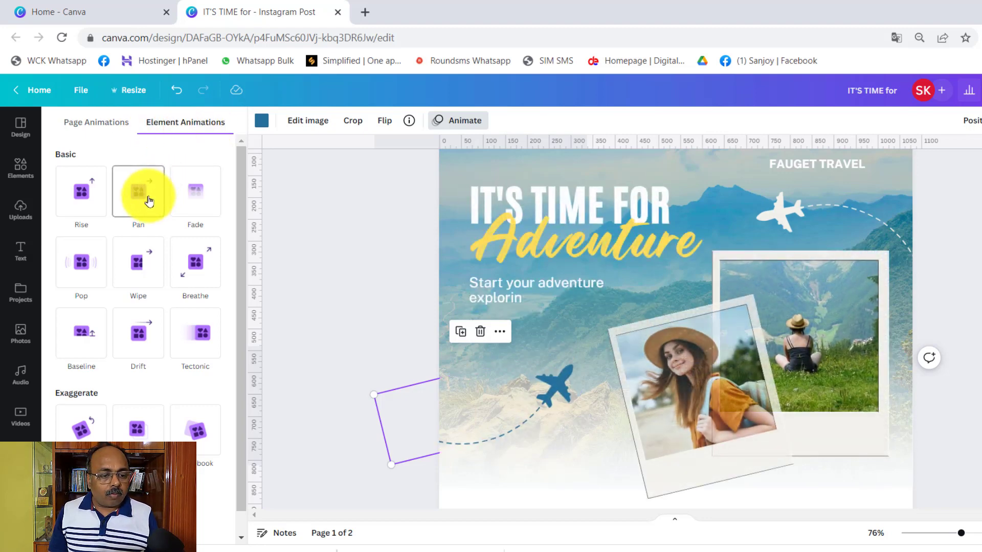
pyautogui.click(154, 411)
pyautogui.scroll(-1, 153, 412)
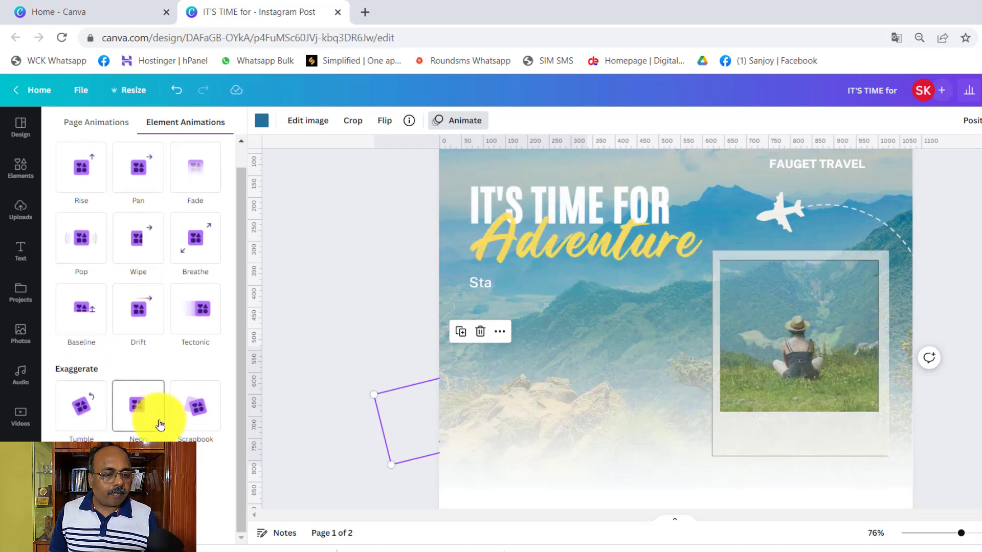
pyautogui.click(151, 321)
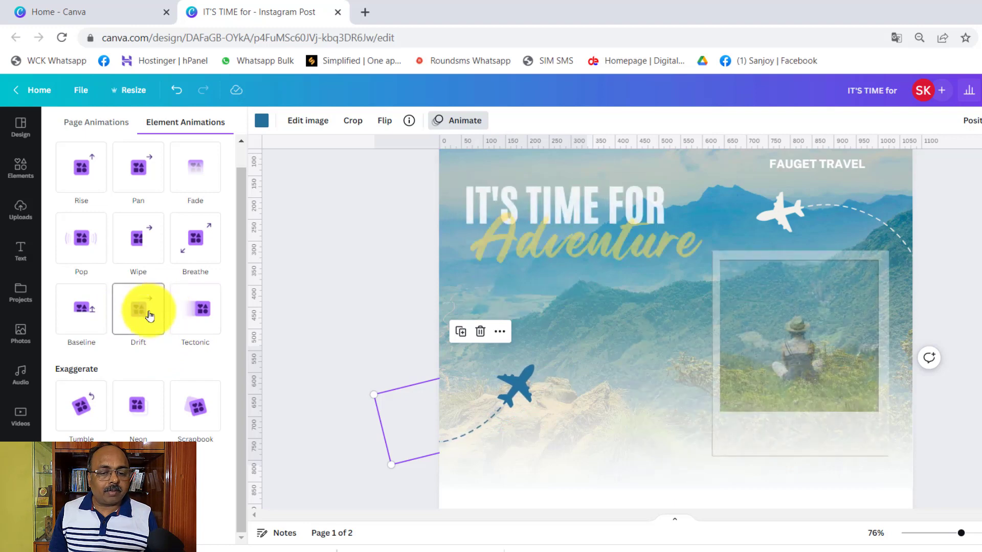
pyautogui.click(148, 316)
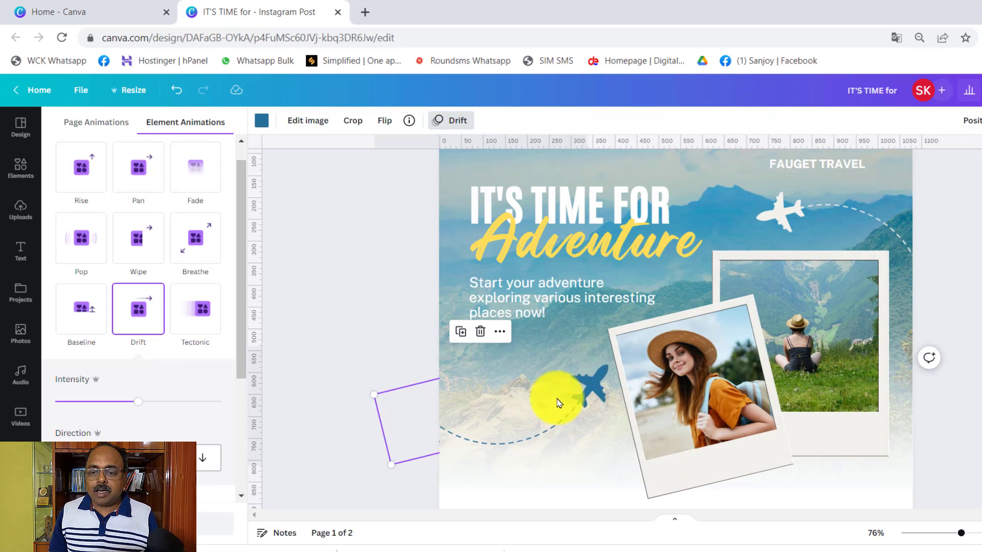
# Step: Apply the Drift animation to the white airplane beside the upright polaroid and set its direction to left
pyautogui.click(793, 216)
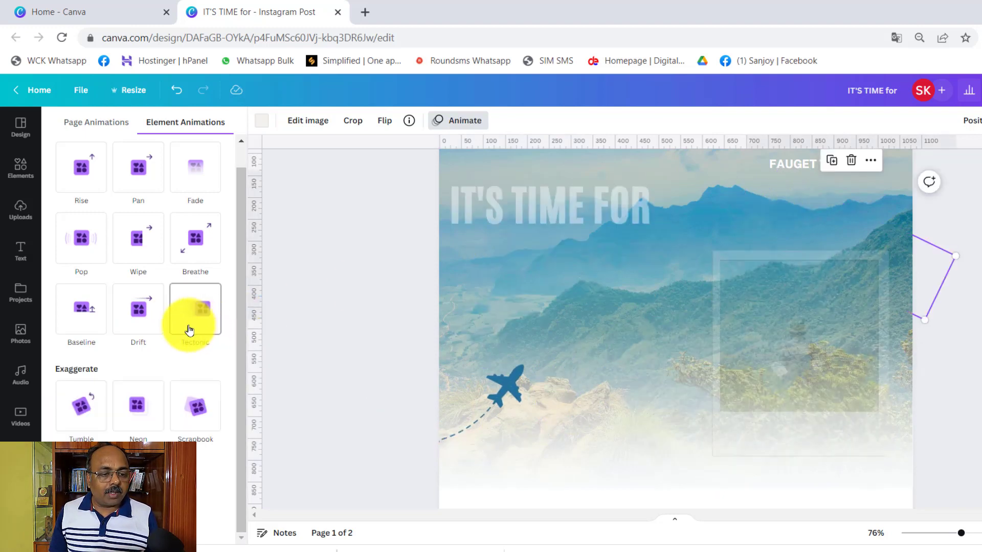
pyautogui.click(147, 322)
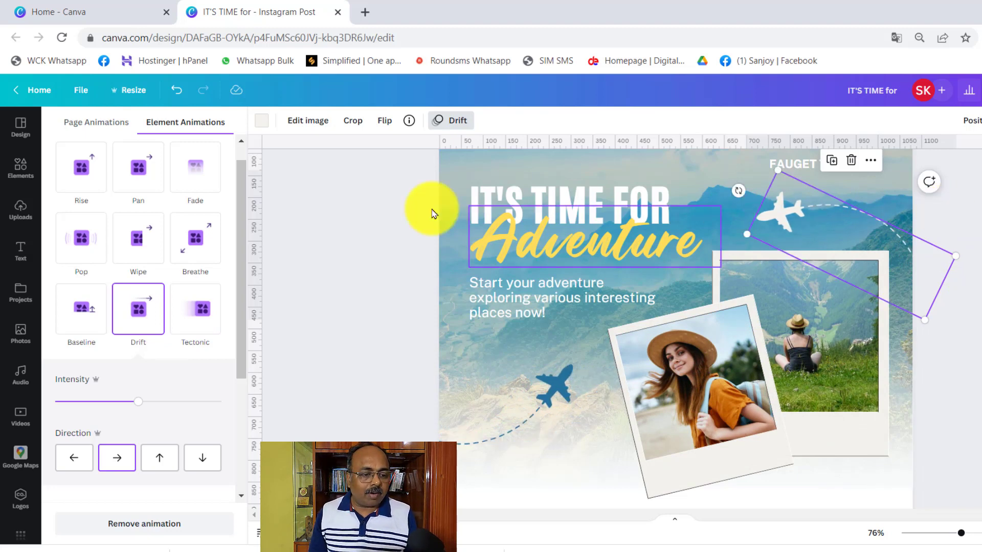
pyautogui.click(78, 461)
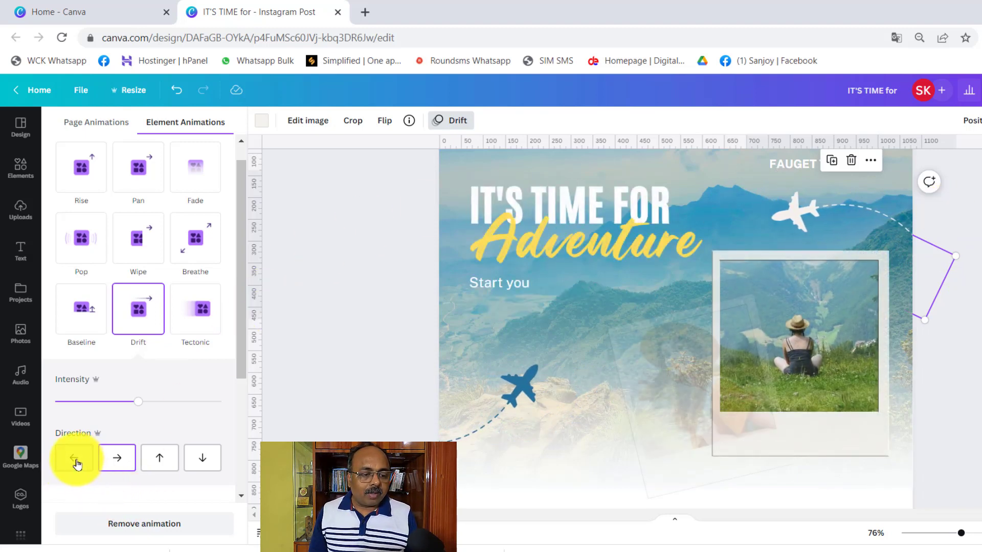
pyautogui.click(78, 463)
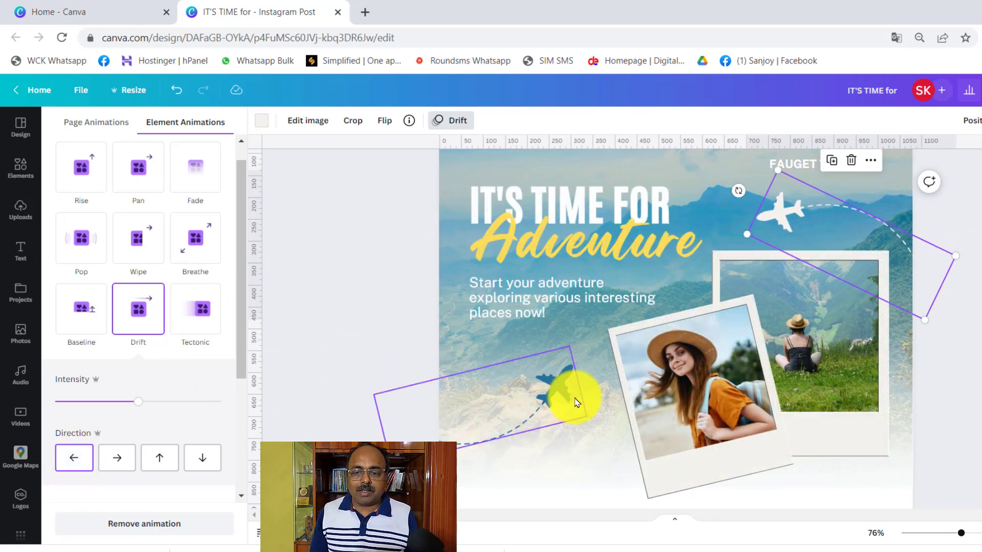
pyautogui.click(400, 282)
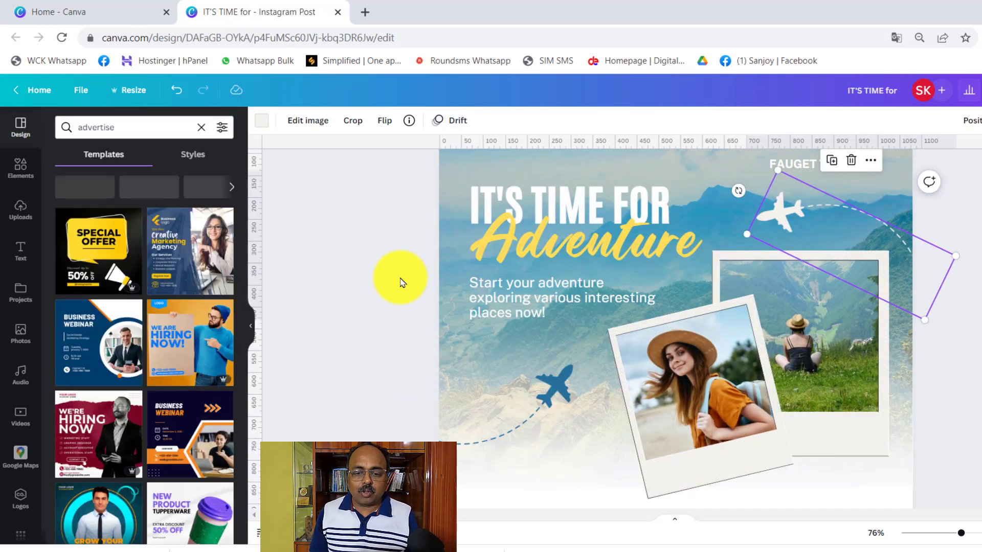
# Step: Look over both pages of the design, play the animated preview and return to the editor
pyautogui.scroll(-2, 409, 317)
pyautogui.scroll(3, 416, 326)
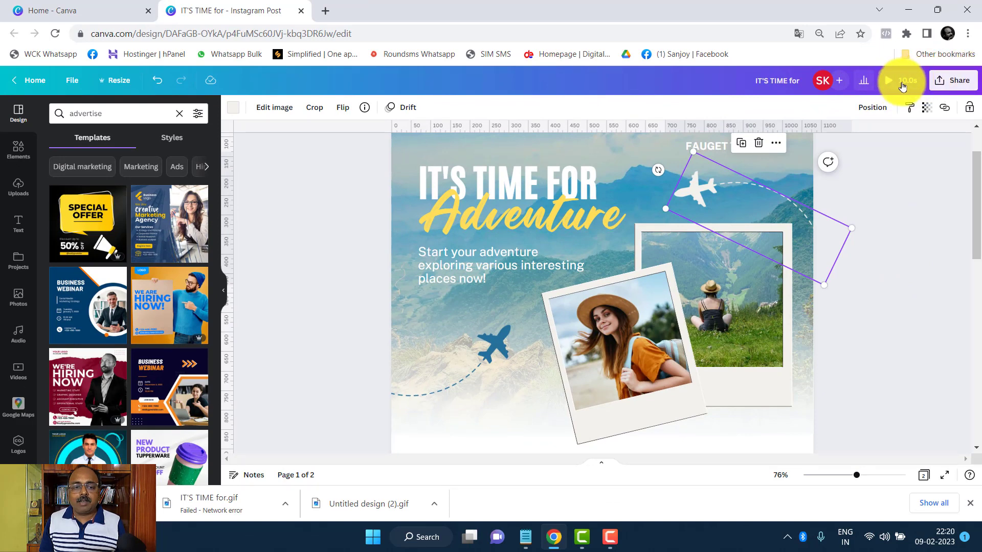
pyautogui.click(890, 203)
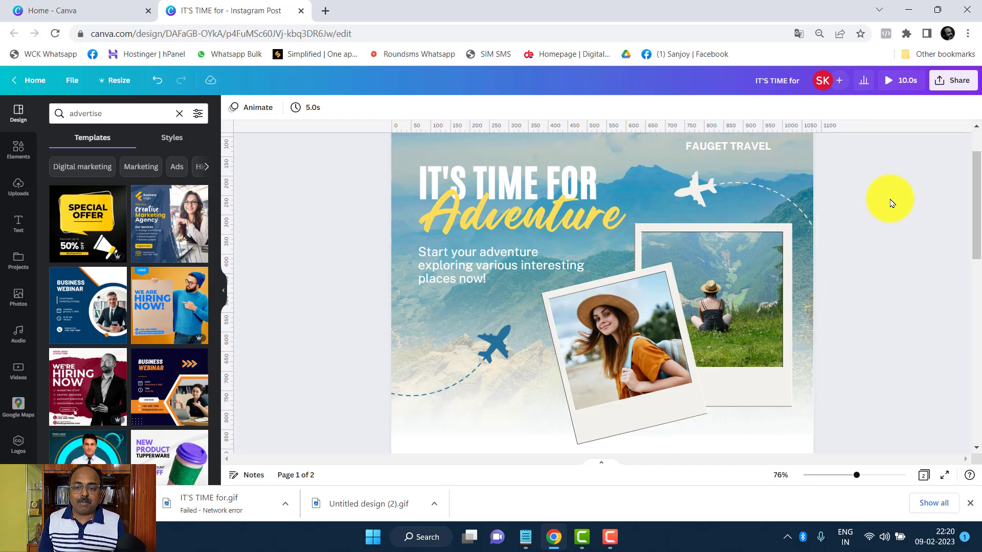
pyautogui.scroll(-4, 680, 307)
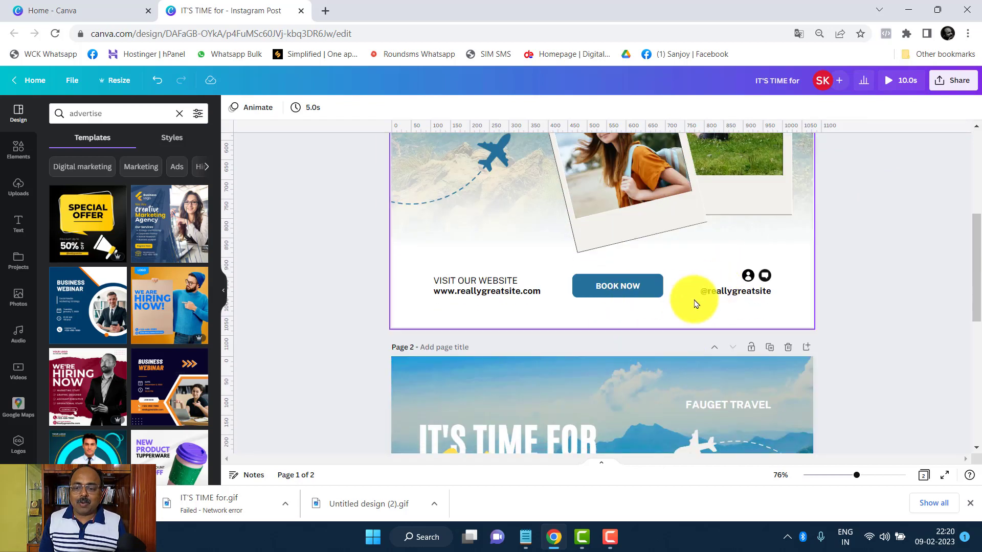
pyautogui.scroll(2, 697, 299)
pyautogui.scroll(-6, 698, 302)
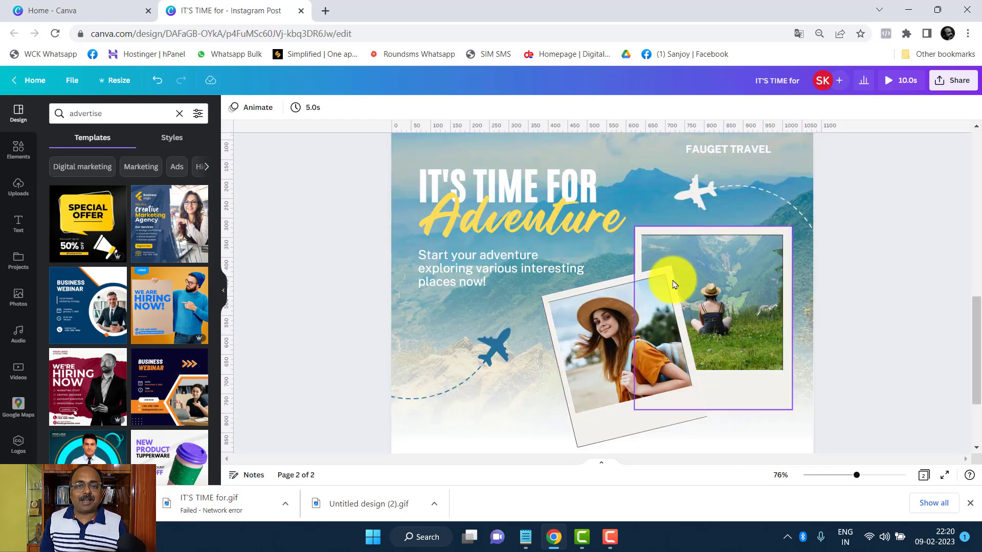
pyautogui.scroll(8, 631, 259)
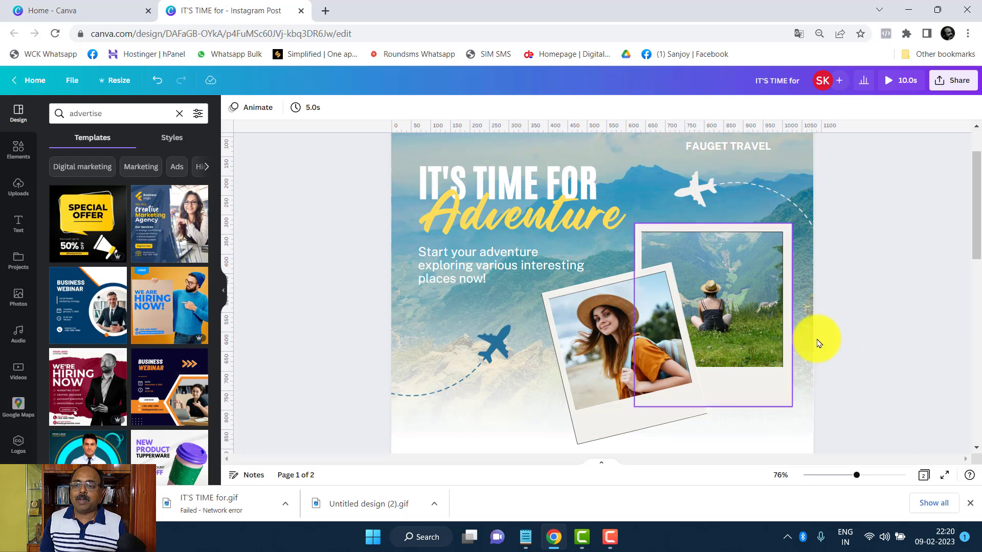
pyautogui.click(904, 80)
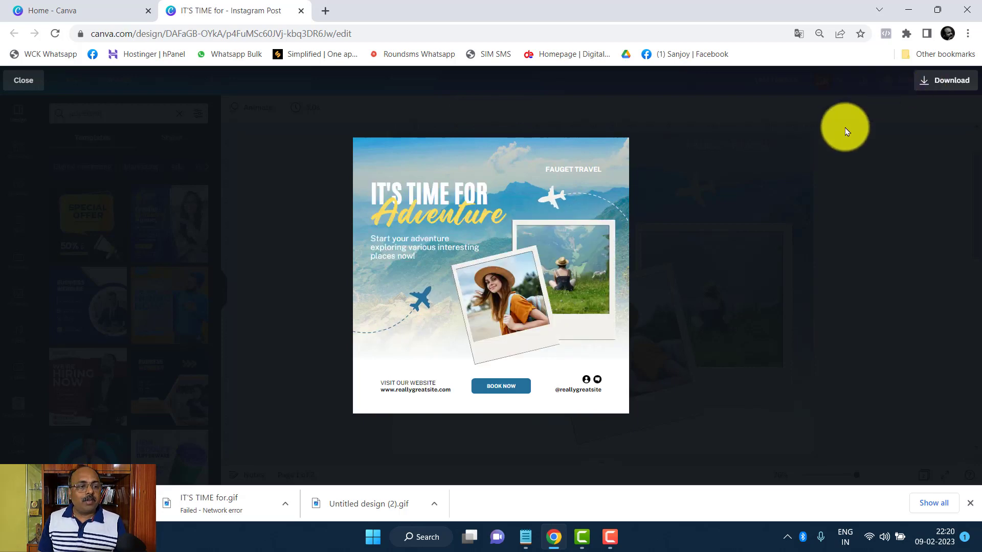
pyautogui.click(23, 80)
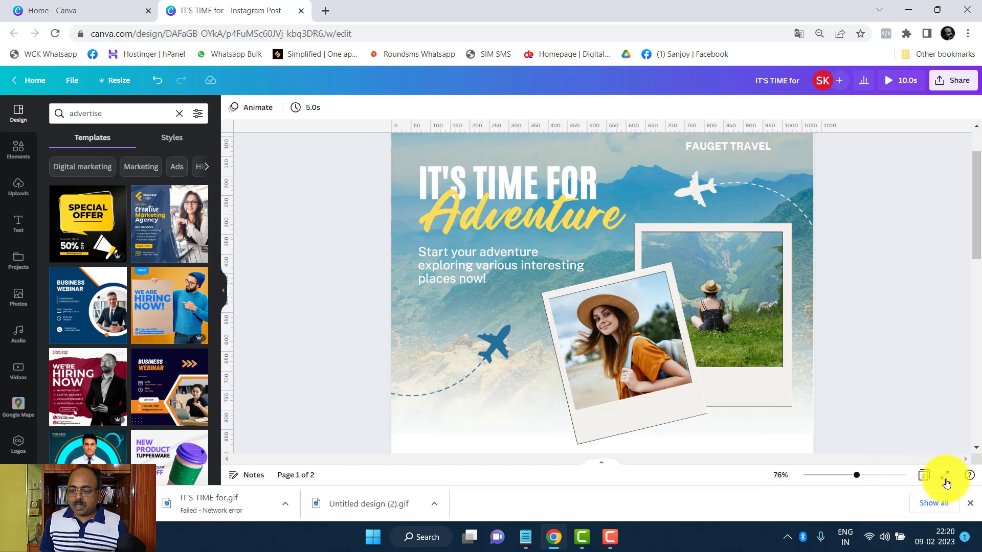
# Step: Close the browser's downloads bar and watch the animated design in full screen
pyautogui.click(970, 503)
pyautogui.click(941, 515)
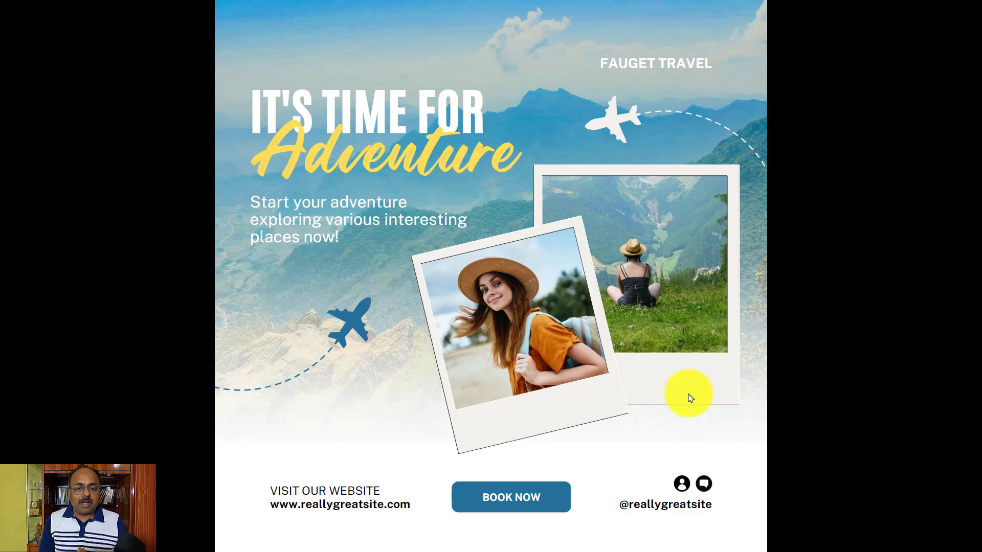
pyautogui.press('Escape')
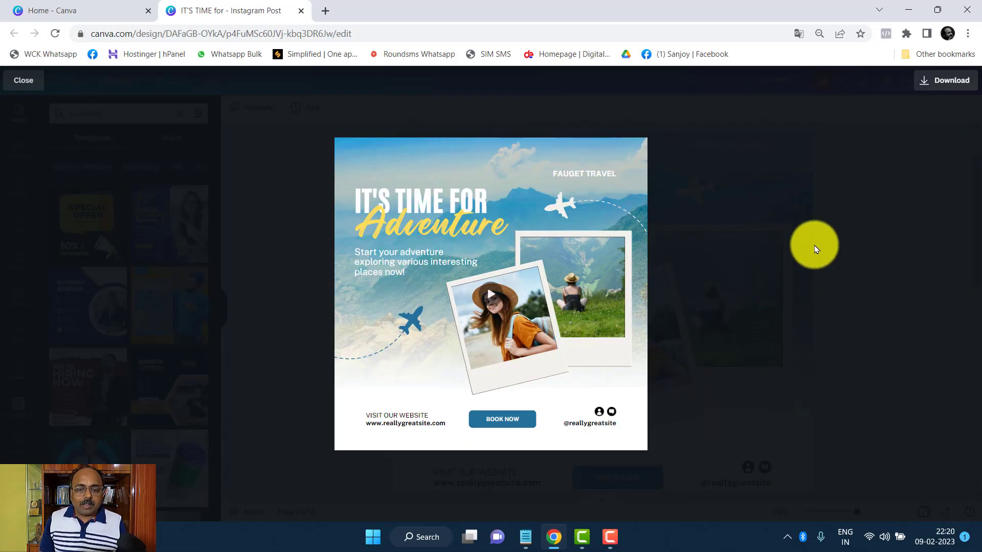
pyautogui.moveTo(570, 149)
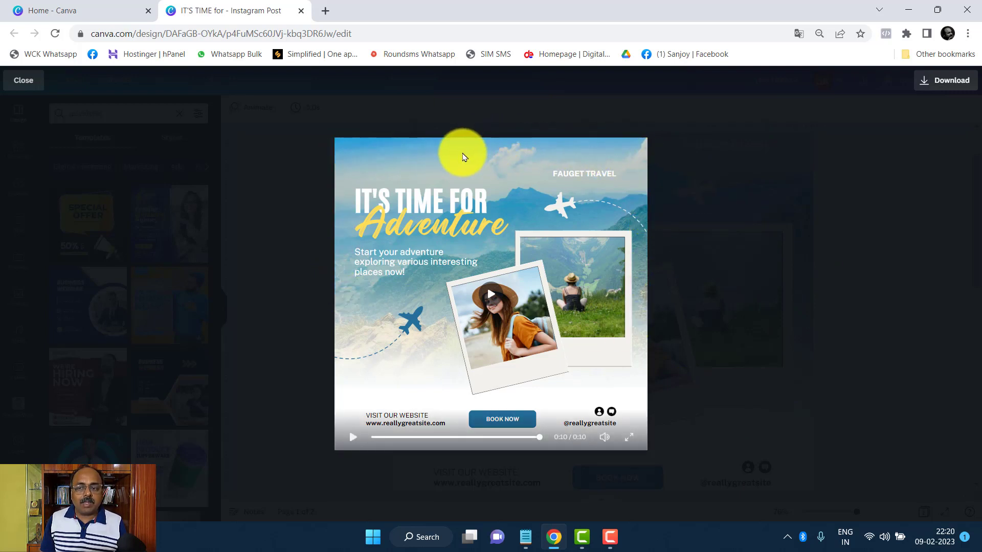
pyautogui.click(24, 82)
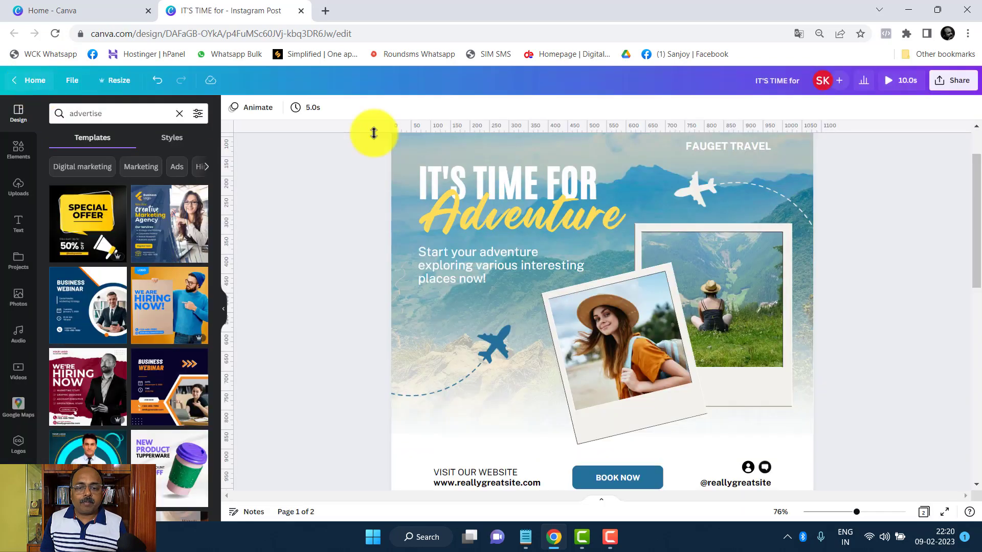
# Step: Apply the Photo Rise animation to the mountain background photo on page 1
pyautogui.scroll(2, 614, 210)
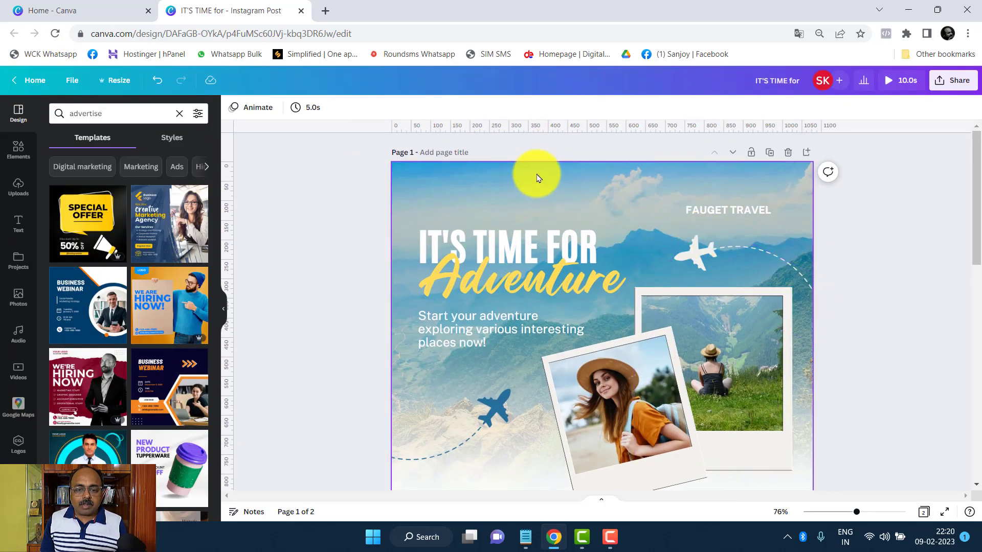
pyautogui.click(537, 177)
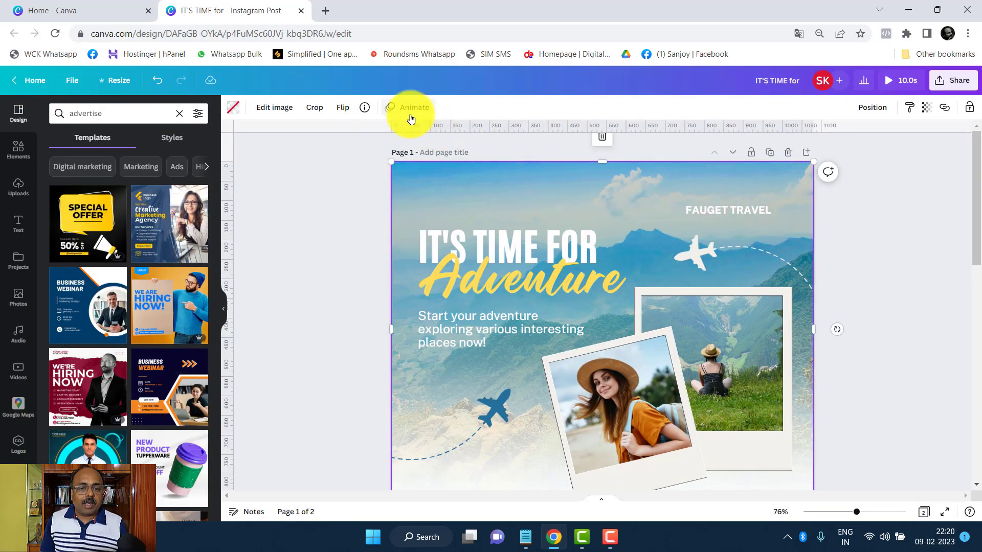
pyautogui.click(411, 110)
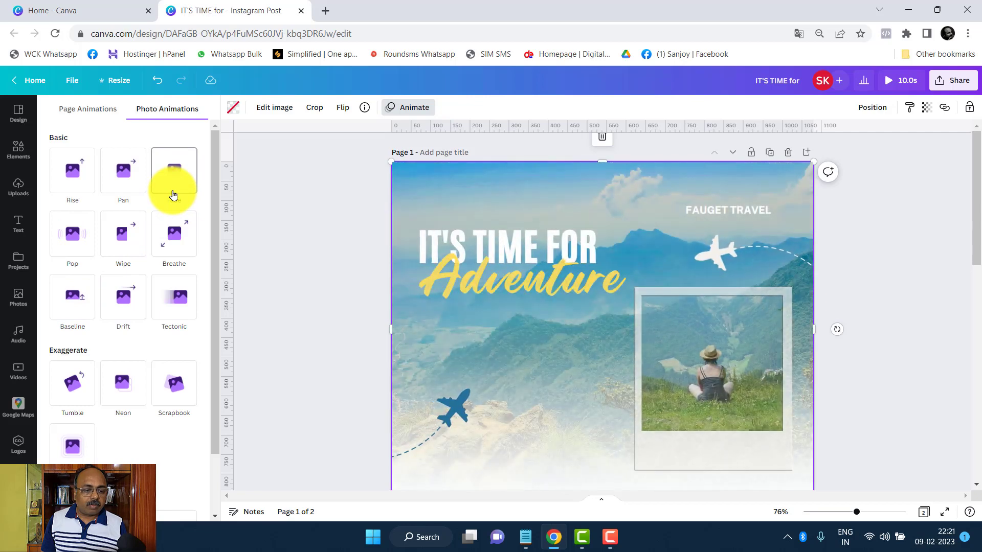
pyautogui.scroll(-1, 128, 327)
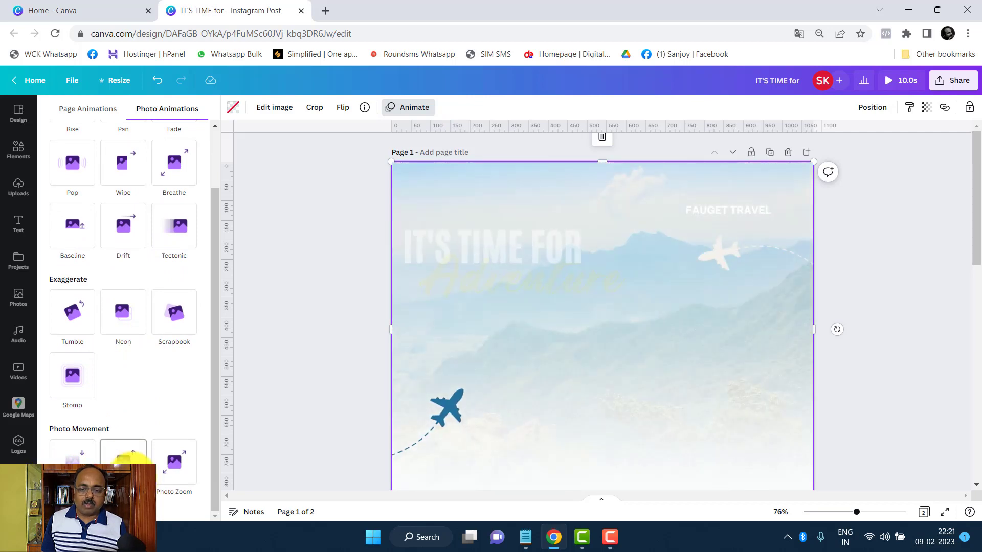
pyautogui.click(127, 460)
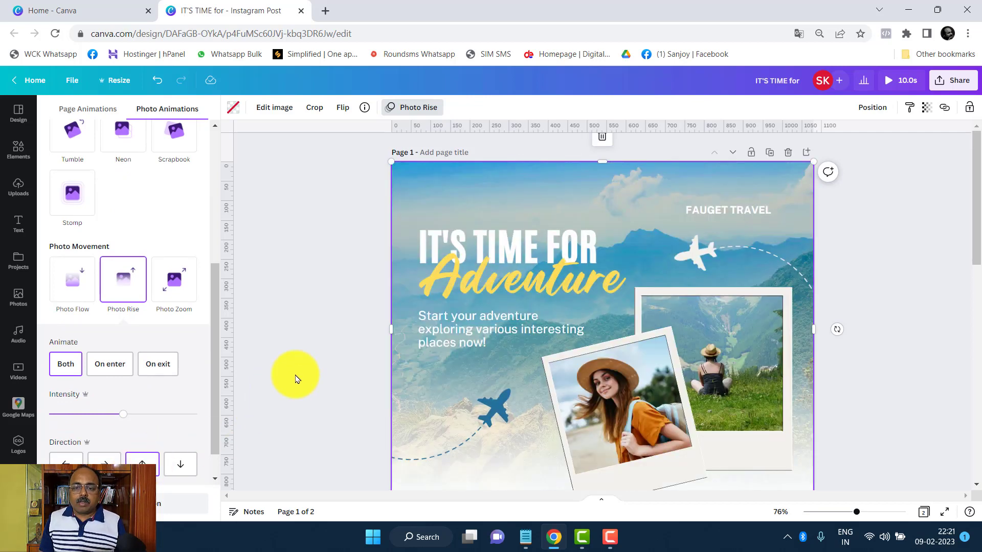
# Step: Play the design full screen to check the background photo's animation, and return to the editor
pyautogui.scroll(-2, 322, 333)
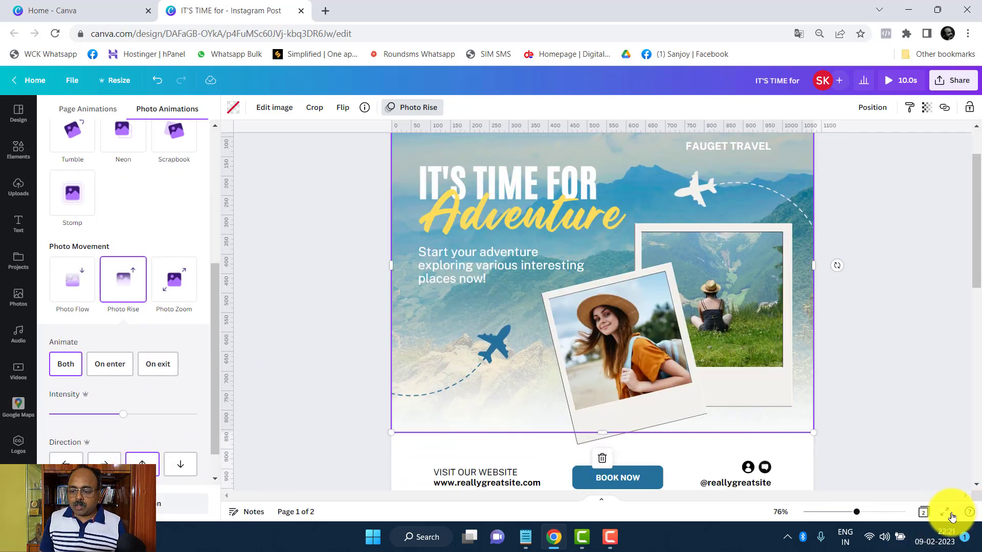
pyautogui.click(946, 514)
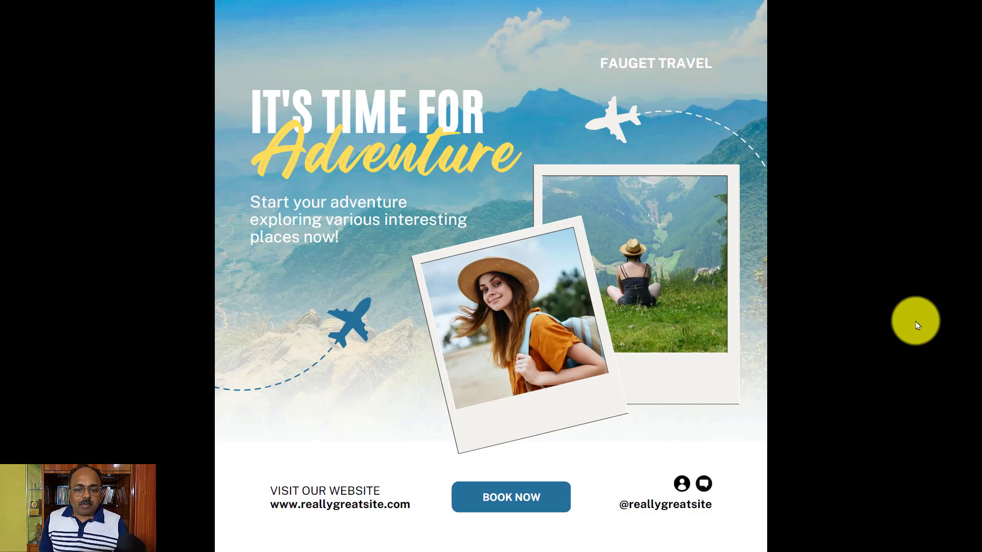
pyautogui.press('Escape')
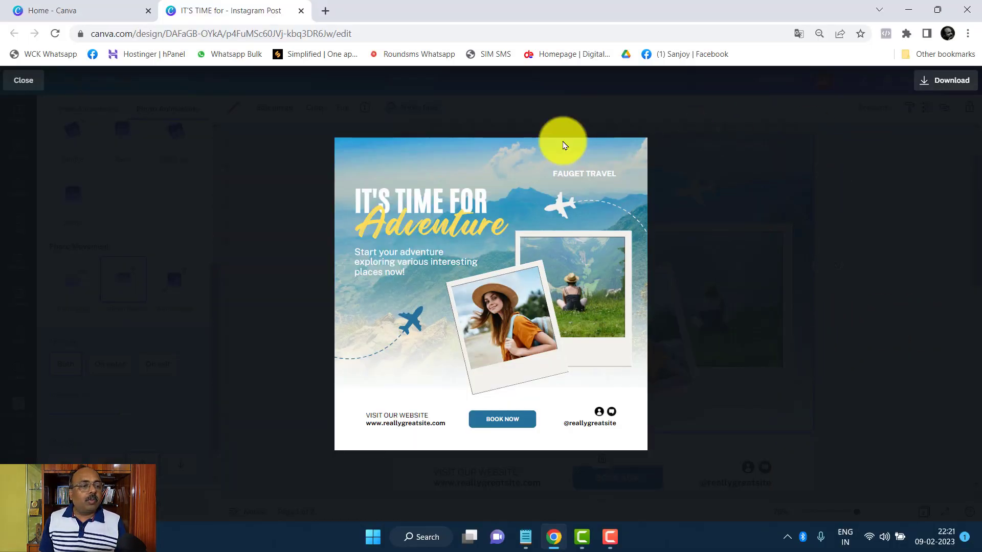
pyautogui.click(23, 81)
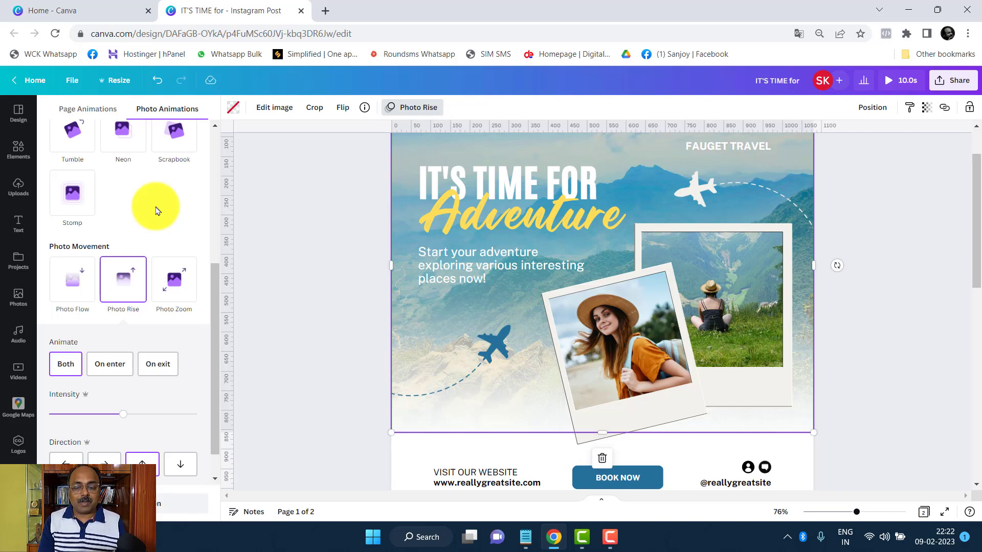
# Step: Search the elements for "click" and show all matching graphics
pyautogui.click(833, 328)
pyautogui.click(874, 360)
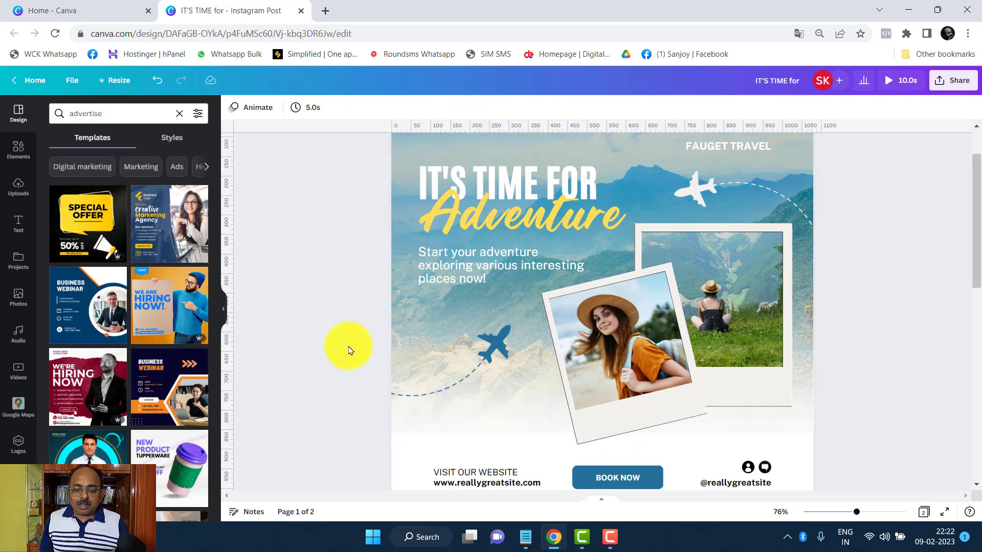
pyautogui.scroll(-3, 346, 349)
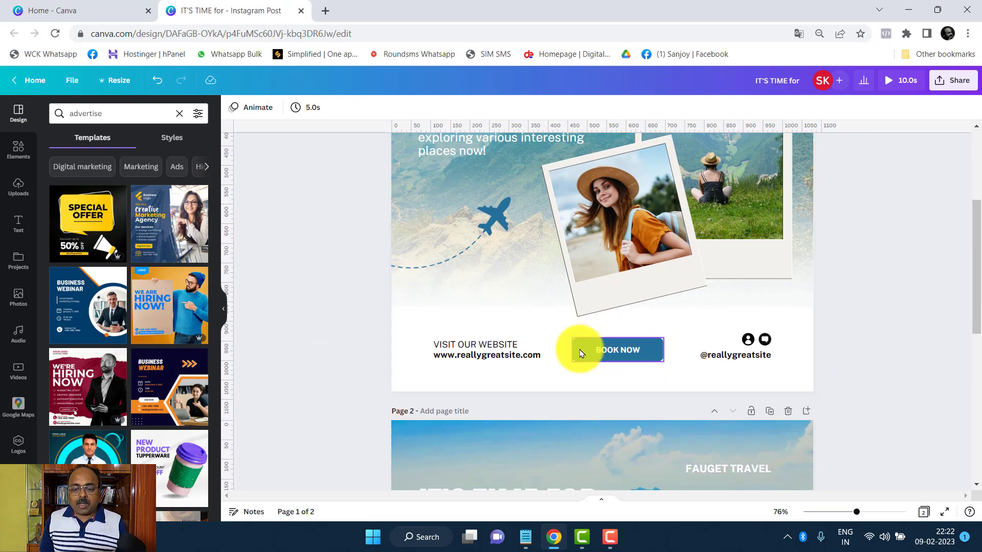
pyautogui.scroll(2, 522, 316)
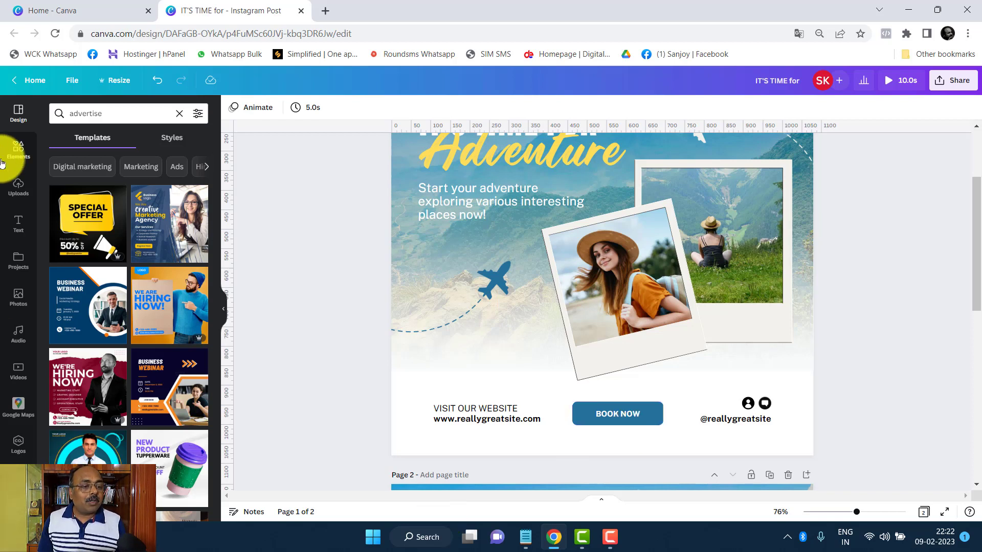
pyautogui.click(19, 153)
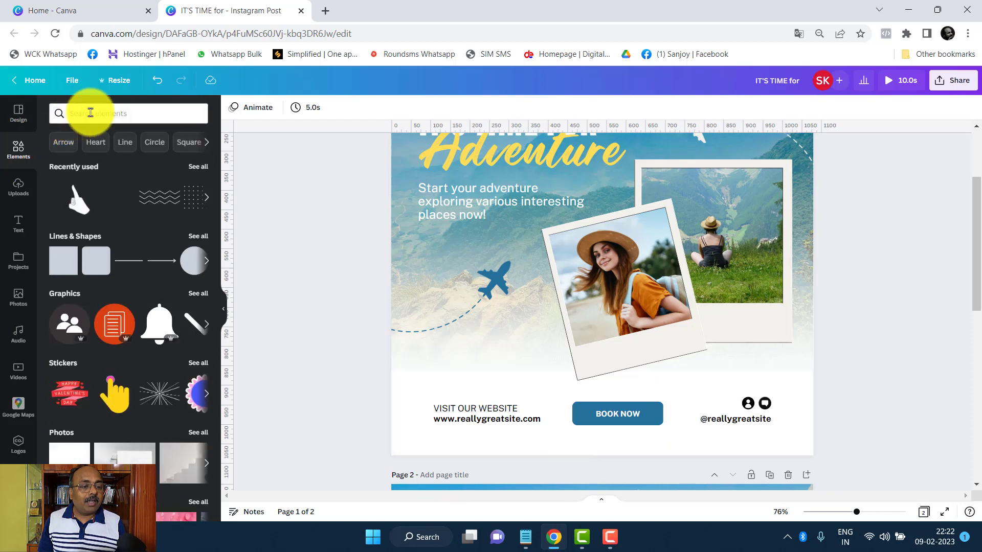
pyautogui.click(90, 113)
pyautogui.write('click')
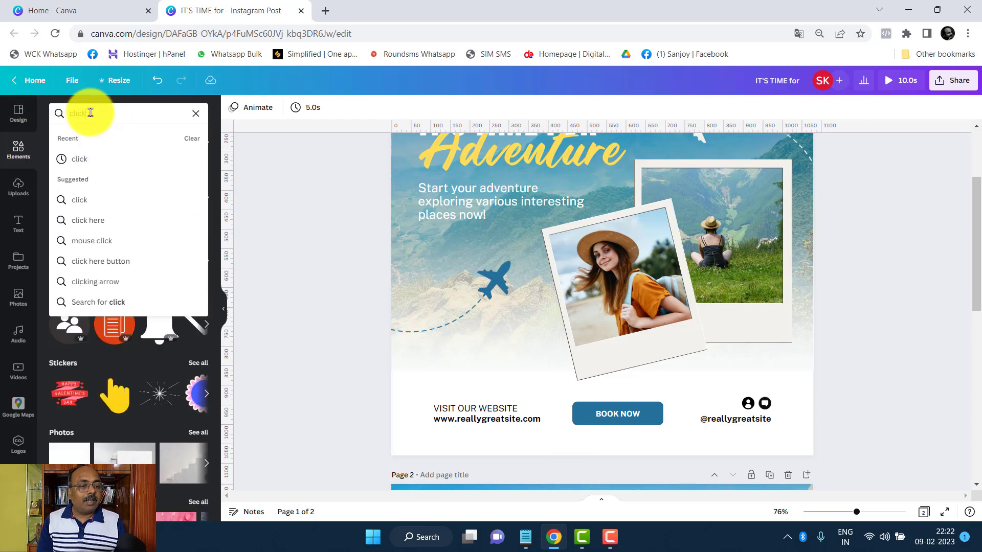
pyautogui.press('Return')
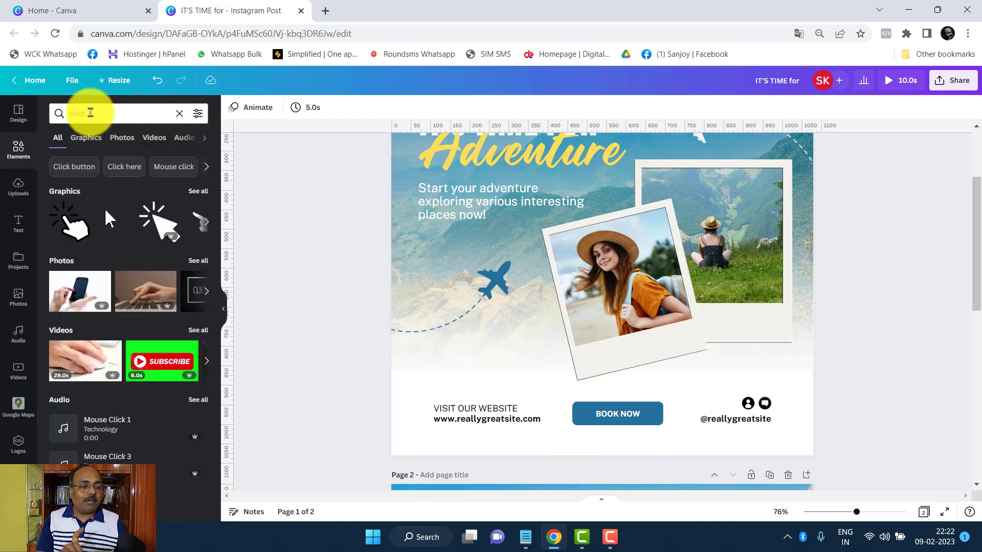
pyautogui.click(196, 196)
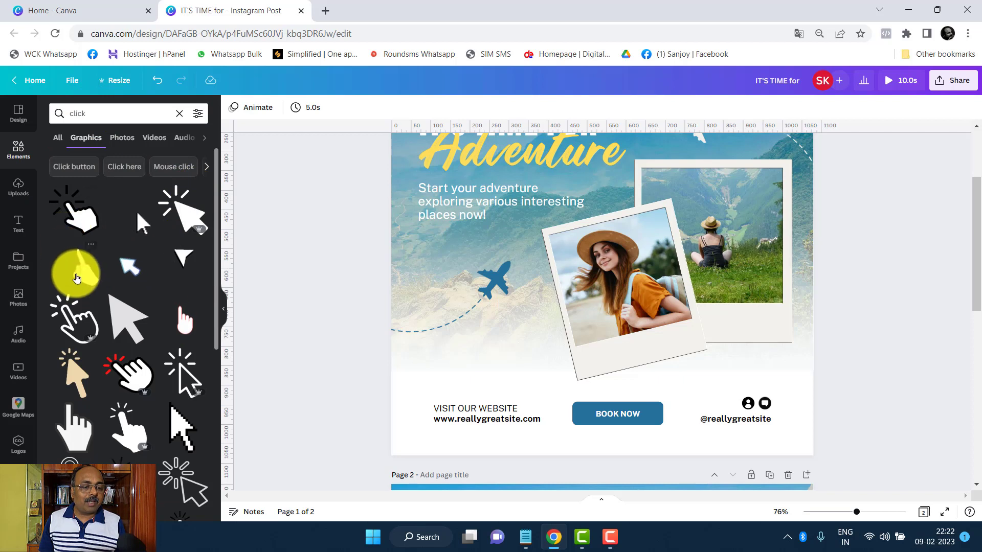
# Step: Add the animated pointing-hand click graphic to page 1, shrink it to about 170 px wide and place its fingertip on the BOOK NOW button
pyautogui.moveTo(76, 269); pyautogui.dragTo(547, 300)
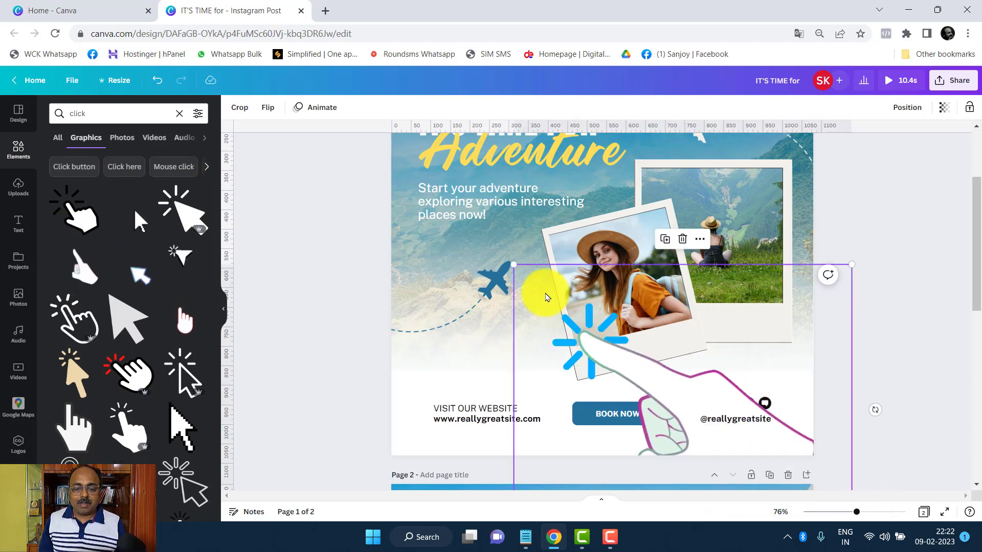
pyautogui.moveTo(509, 263); pyautogui.dragTo(649, 402)
pyautogui.moveTo(697, 445); pyautogui.dragTo(680, 438)
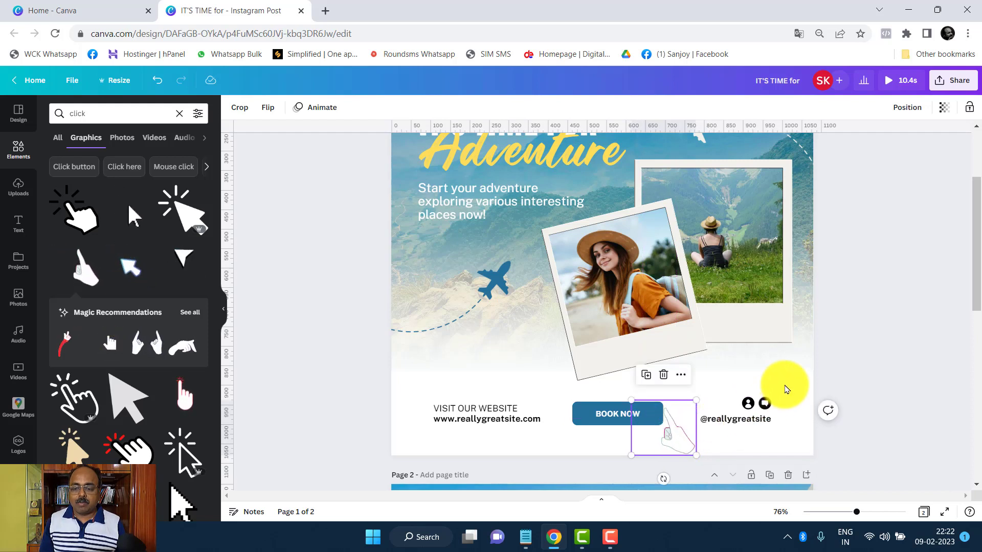
pyautogui.click(810, 386)
pyautogui.click(841, 376)
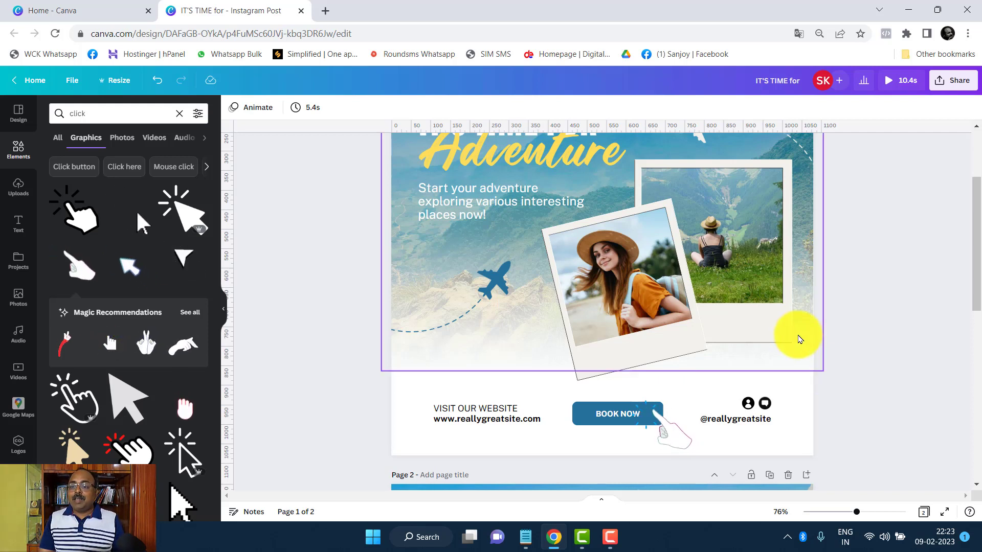
# Step: Open the download settings of the design and look at the file type options
pyautogui.click(946, 83)
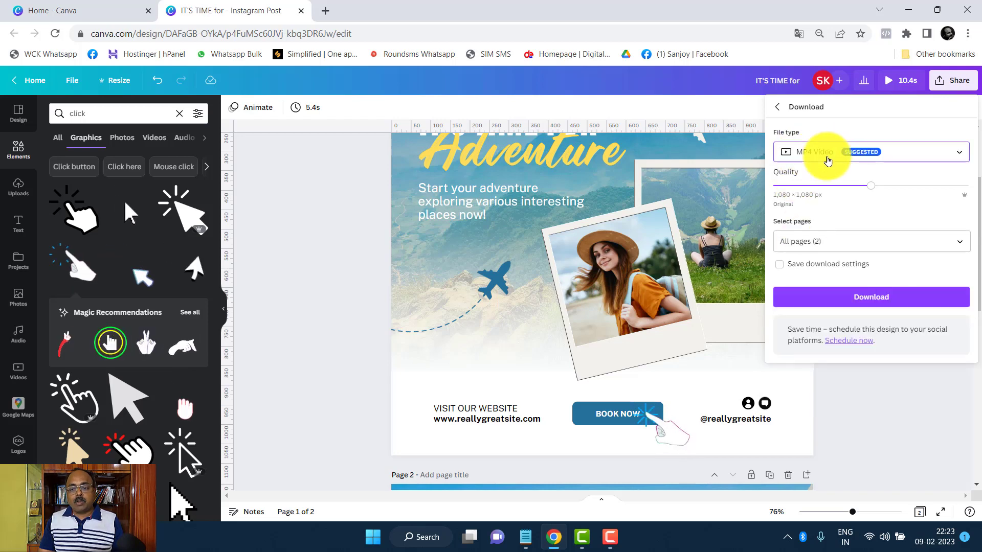
pyautogui.click(821, 161)
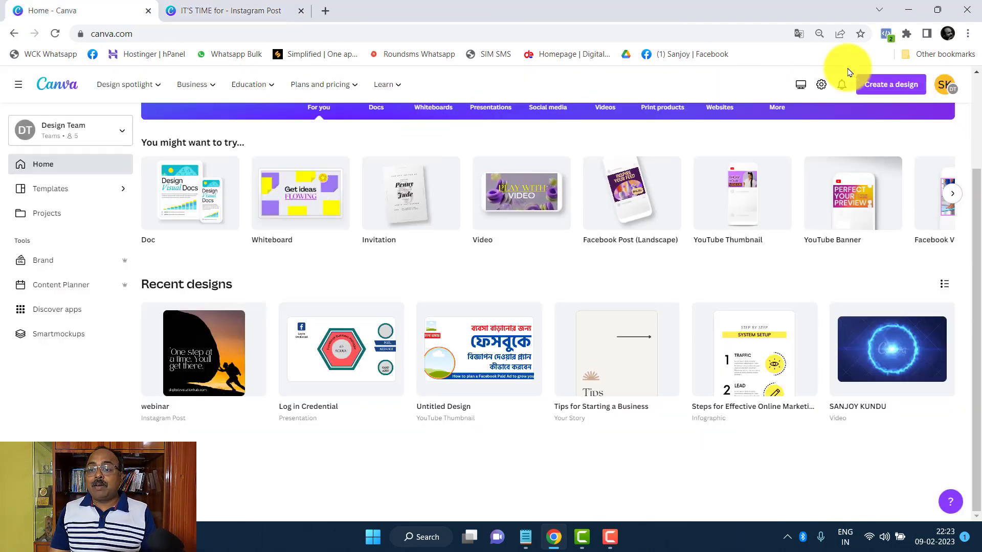
# Step: Search the design types for "insta" and create a new blank Instagram Post (Square) design
pyautogui.click(891, 84)
pyautogui.write('insta')
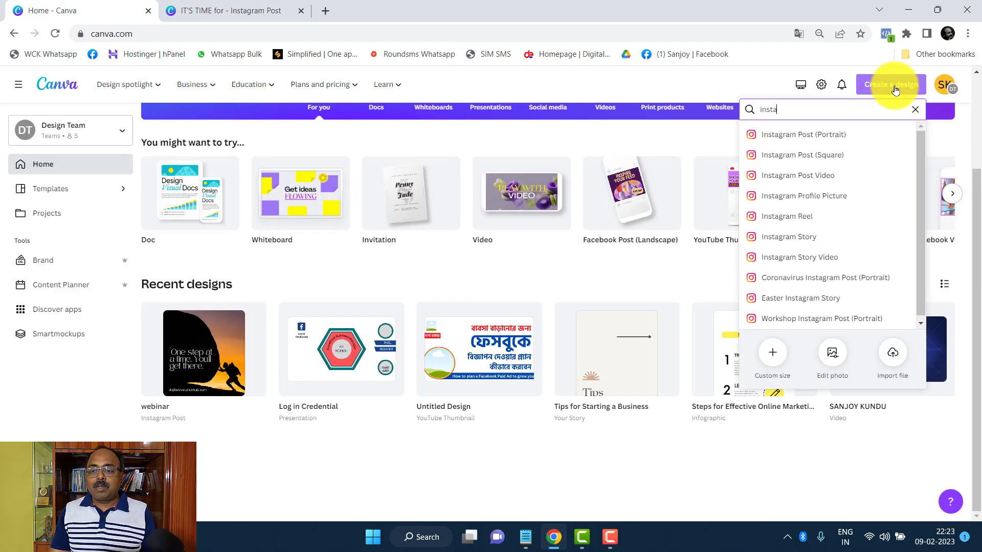
pyautogui.click(805, 161)
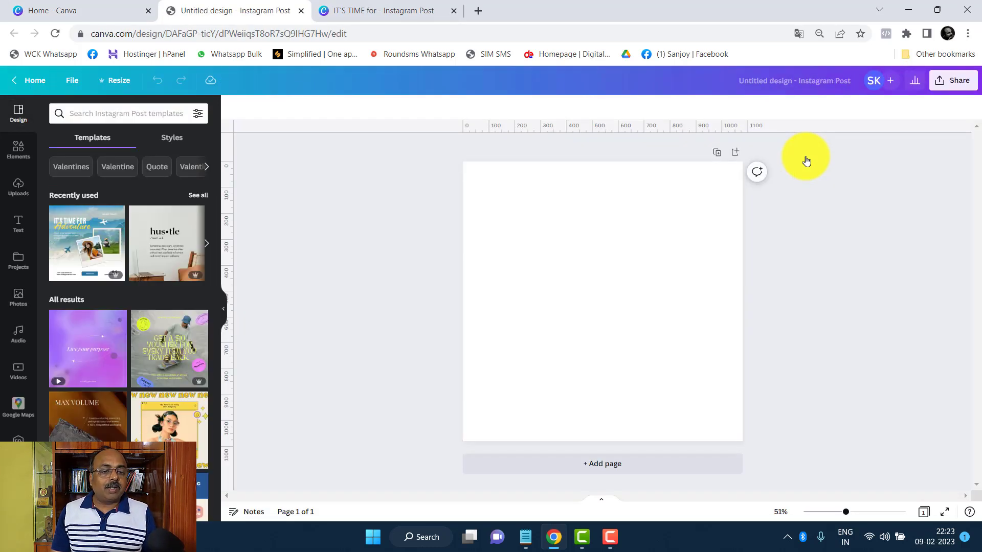
# Step: Fill the blank page's background with a custom dark navy blue
pyautogui.click(561, 268)
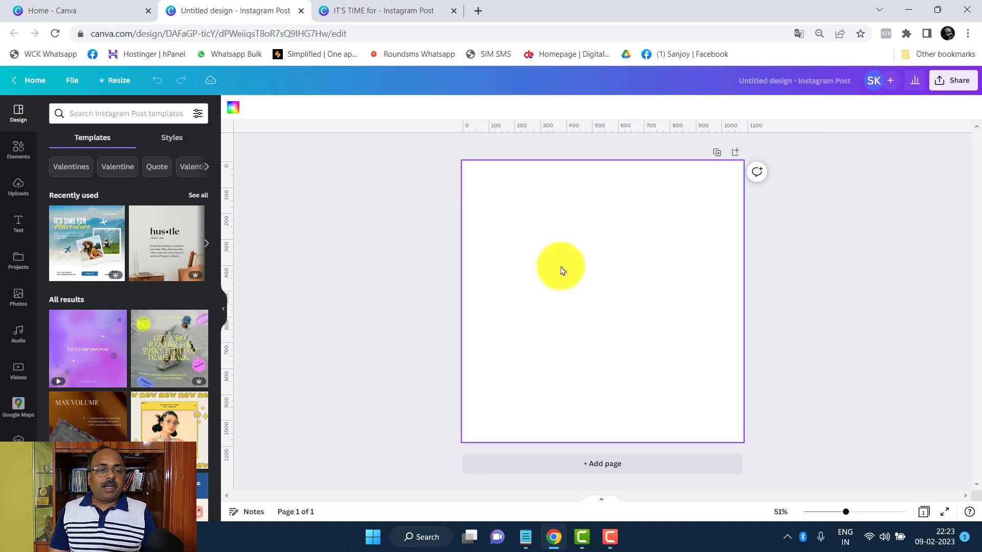
pyautogui.click(230, 110)
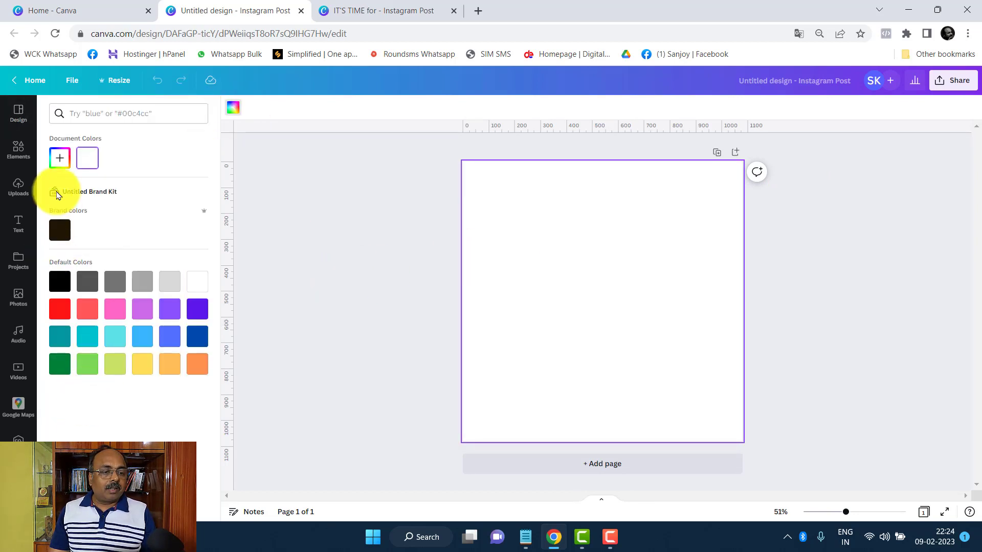
pyautogui.click(61, 163)
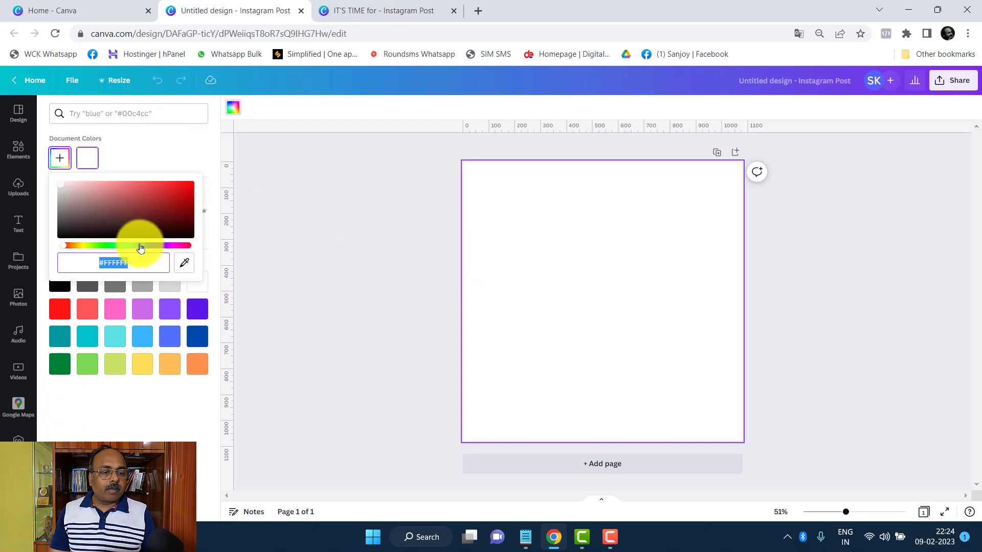
pyautogui.moveTo(166, 211); pyautogui.dragTo(192, 217)
pyautogui.click(428, 341)
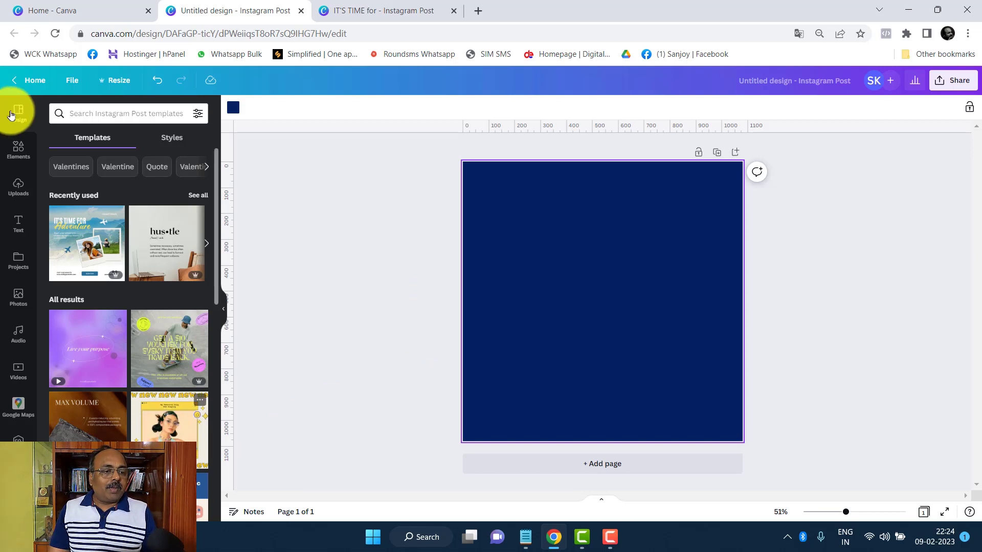
# Step: Search the elements for "circle"
pyautogui.click(19, 149)
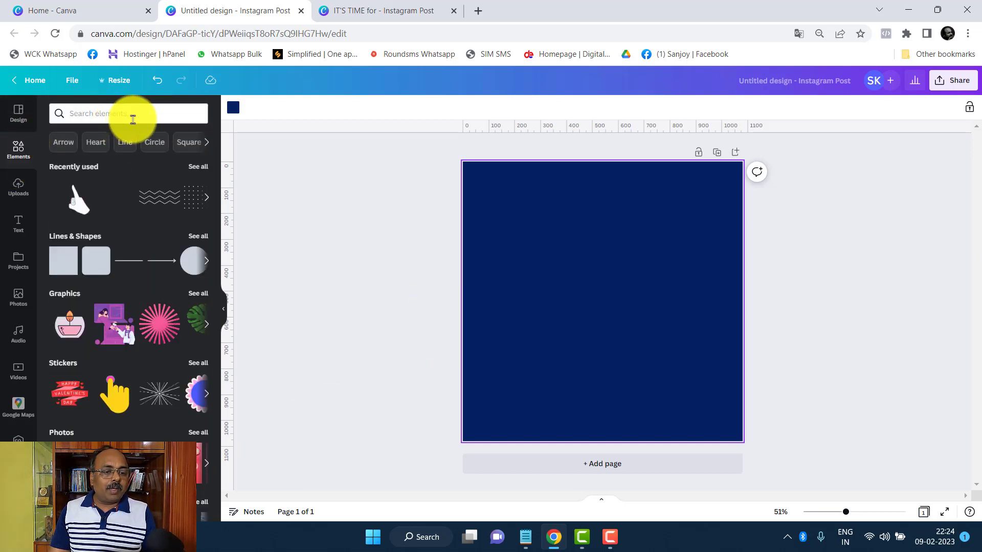
pyautogui.click(132, 117)
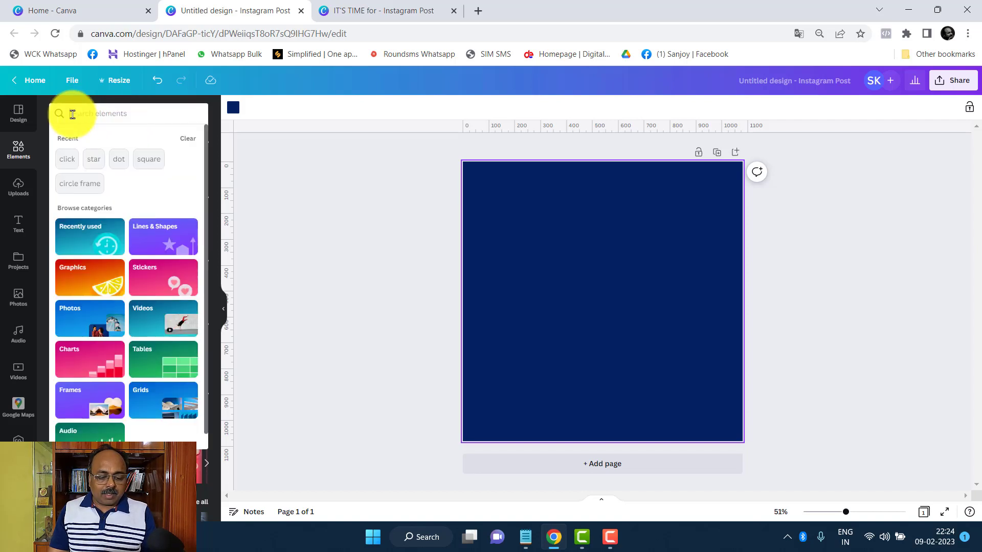
pyautogui.write('ci')
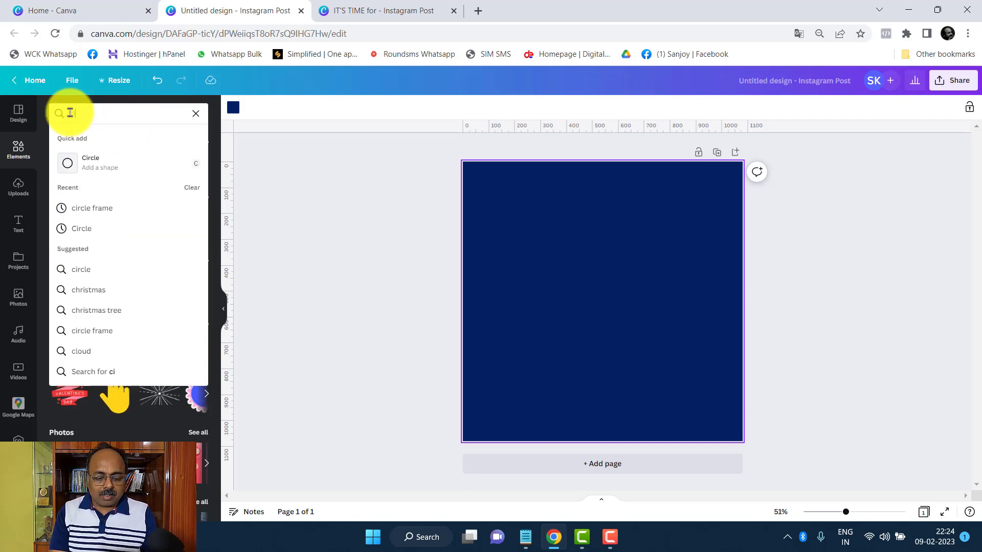
pyautogui.write('rcle')
pyautogui.press('Return')
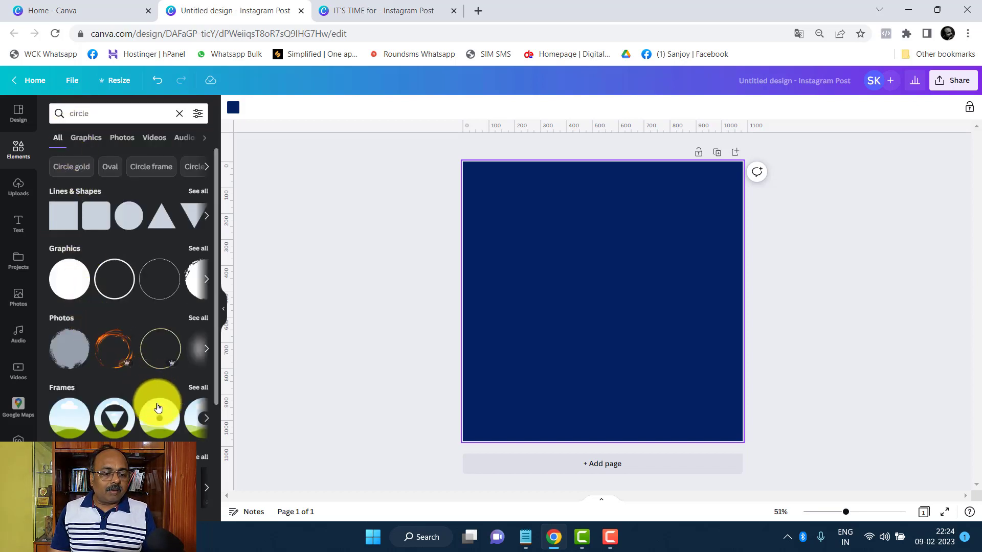
# Step: Add a dark-bordered circular frame from the circle frames so that it overlaps the page's right edge
pyautogui.click(194, 392)
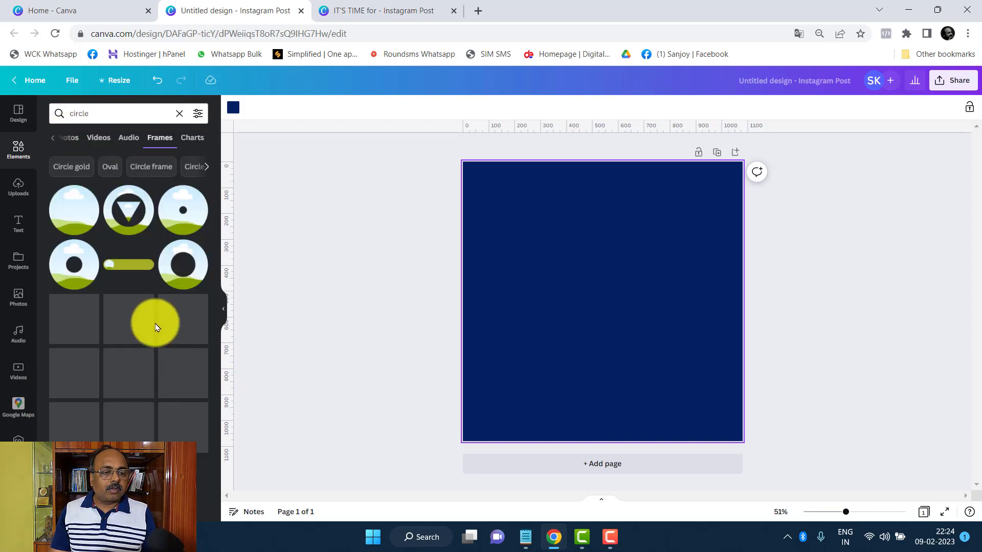
pyautogui.scroll(-1, 134, 307)
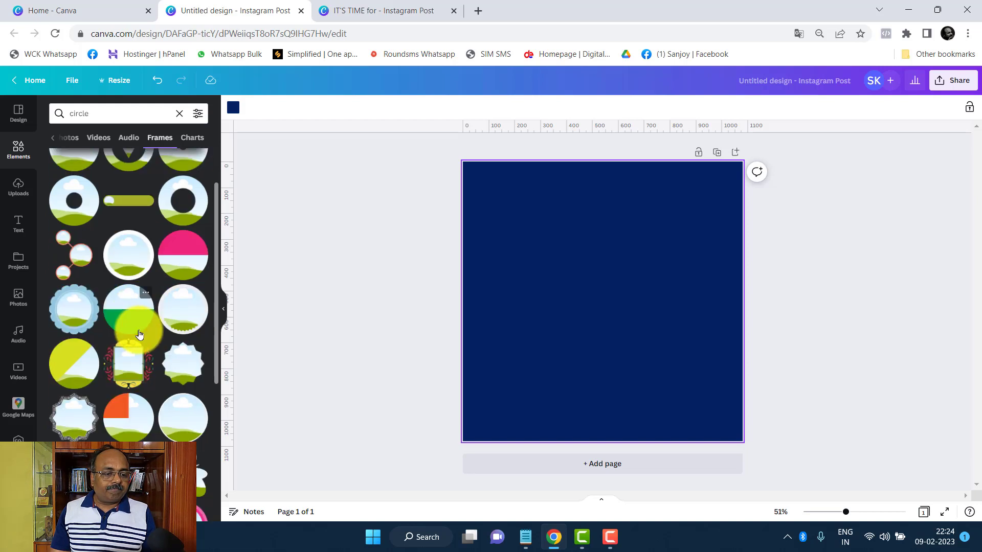
pyautogui.moveTo(183, 428); pyautogui.dragTo(700, 289)
pyautogui.scroll(1, 150, 263)
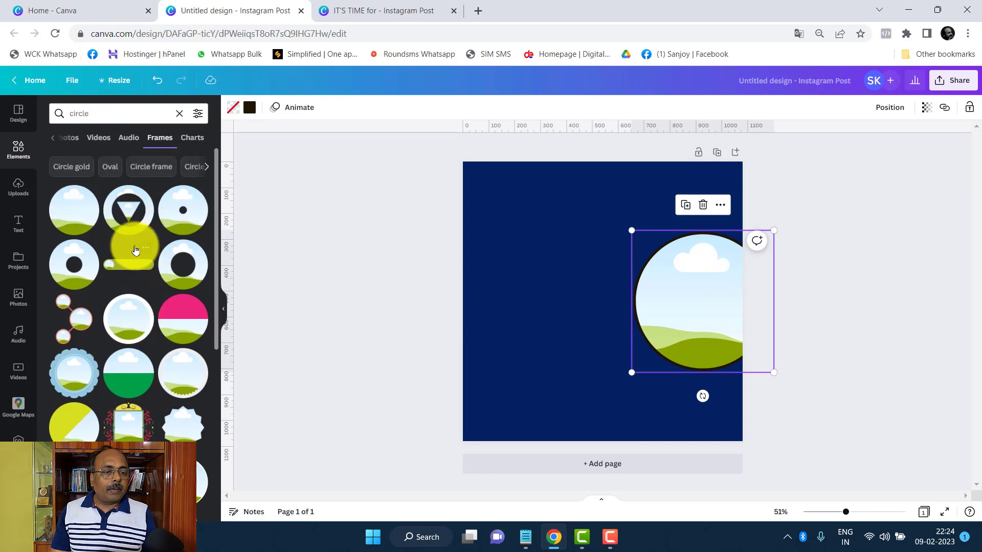
# Step: Add a solid circle shape, enlarge it to about 890 px and position it over the frame, extending past the page's right edge
pyautogui.click(53, 139)
pyautogui.click(52, 146)
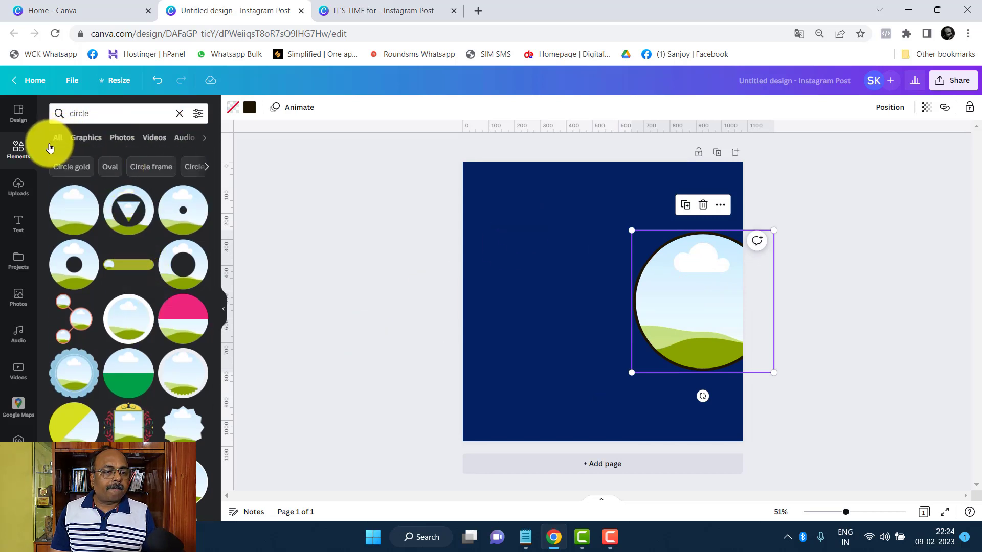
pyautogui.click(55, 139)
pyautogui.moveTo(129, 214); pyautogui.dragTo(512, 295)
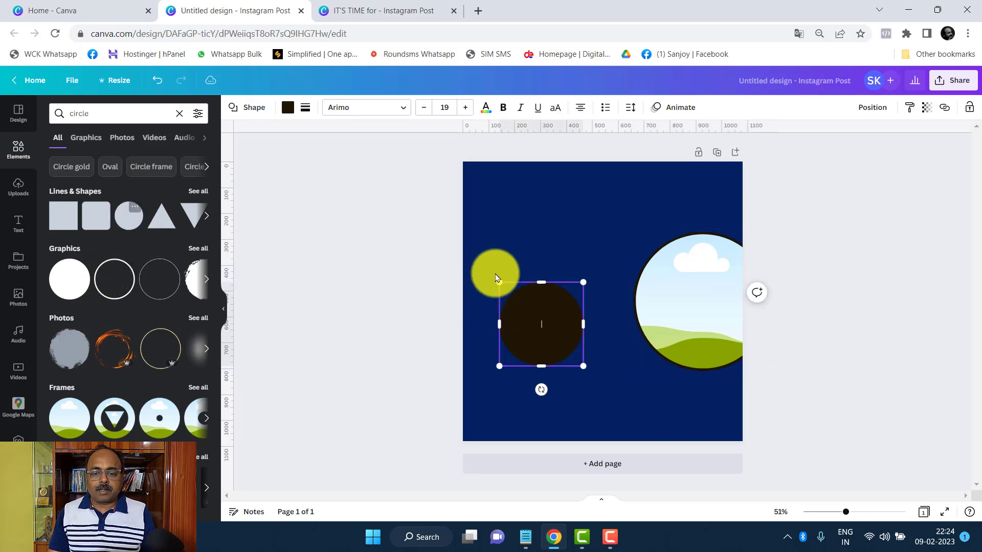
pyautogui.moveTo(583, 282); pyautogui.dragTo(641, 311)
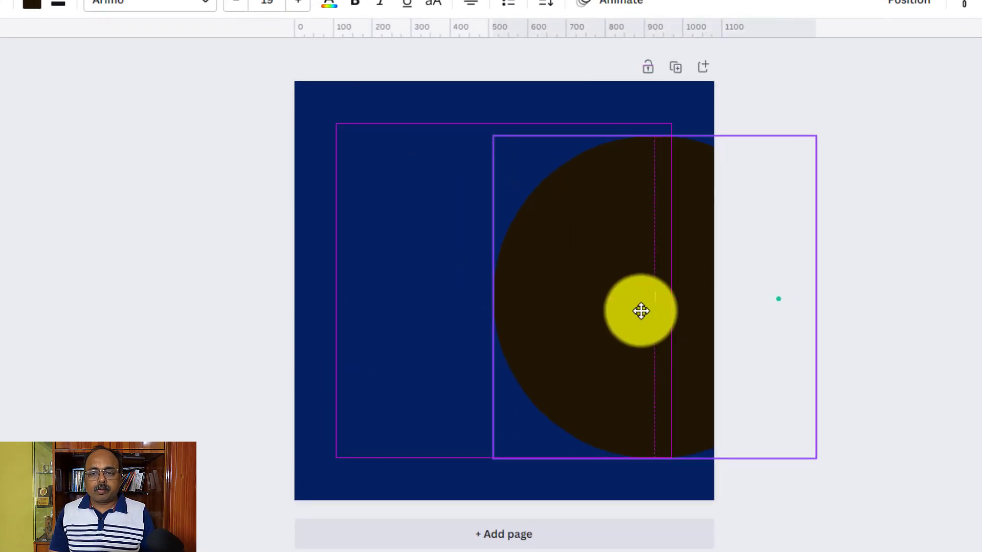
pyautogui.moveTo(493, 136); pyautogui.dragTo(471, 112)
pyautogui.moveTo(593, 322); pyautogui.dragTo(604, 332)
# Step: Send the solid circle to the back, behind the circular frame
pyautogui.rightClick(605, 333)
pyautogui.click(530, 410)
pyautogui.click(776, 438)
pyautogui.rightClick(658, 438)
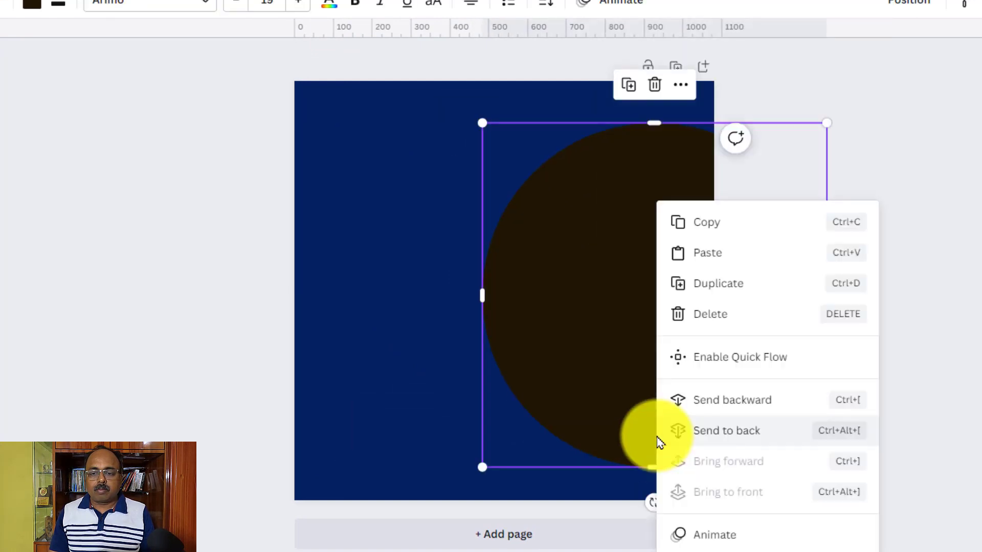
pyautogui.click(729, 431)
# Step: Enlarge the circular frame to about 970 px and place it over the solid circle, offset toward the page's right edge
pyautogui.moveTo(760, 396); pyautogui.dragTo(920, 550)
pyautogui.moveTo(751, 460); pyautogui.dragTo(623, 361)
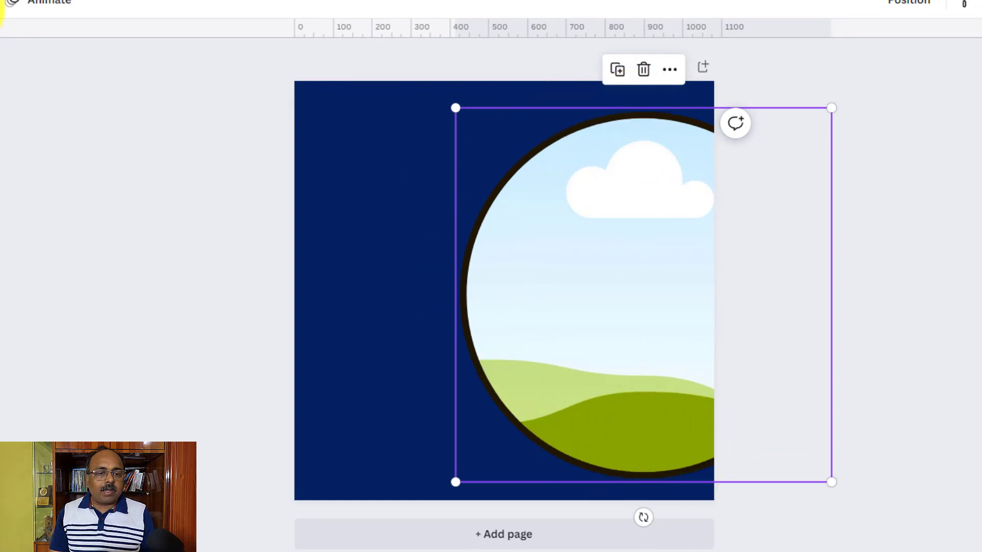
pyautogui.moveTo(581, 344); pyautogui.dragTo(638, 344)
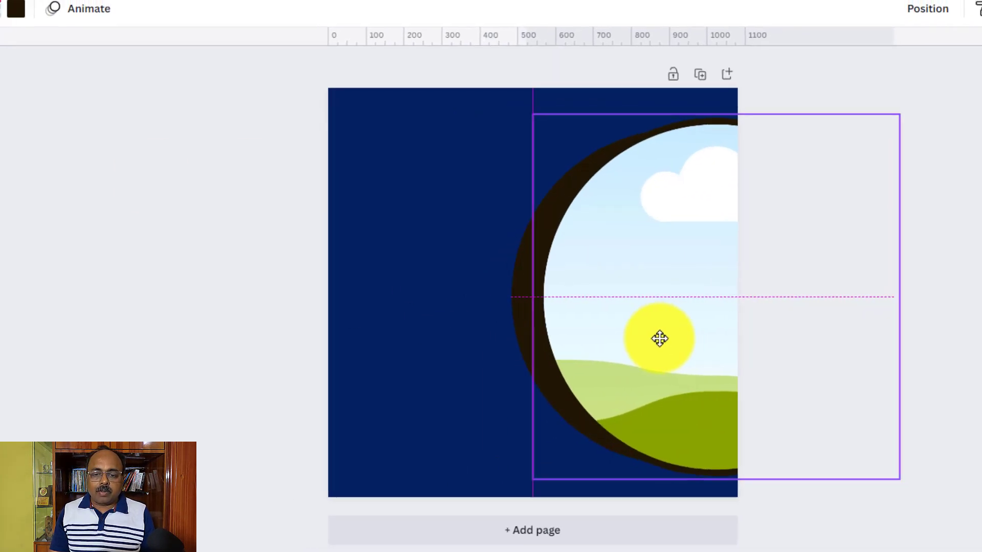
# Step: Recolor the solid circle orange and reposition it so a thin crescent shows along the frame's left edge
pyautogui.moveTo(791, 347); pyautogui.dragTo(624, 343)
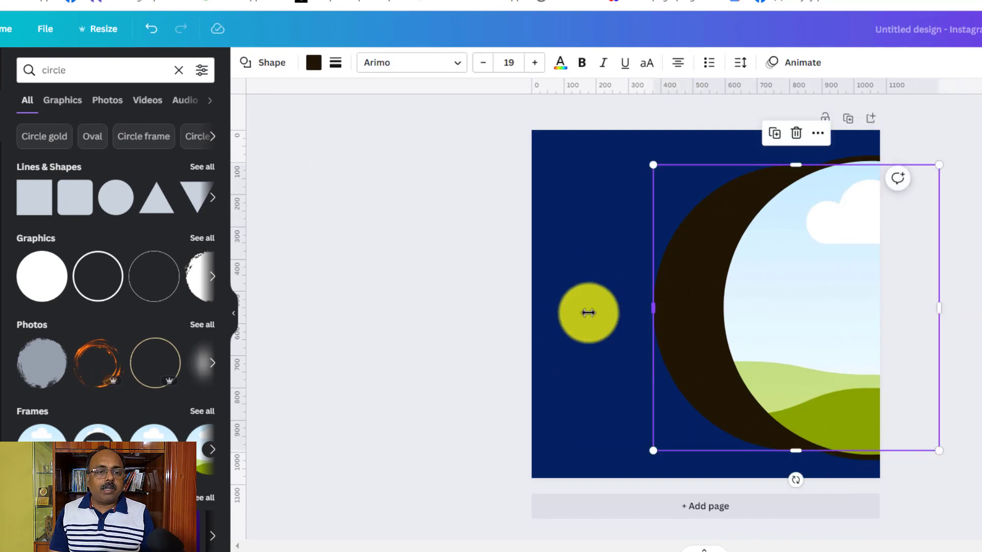
pyautogui.click(314, 62)
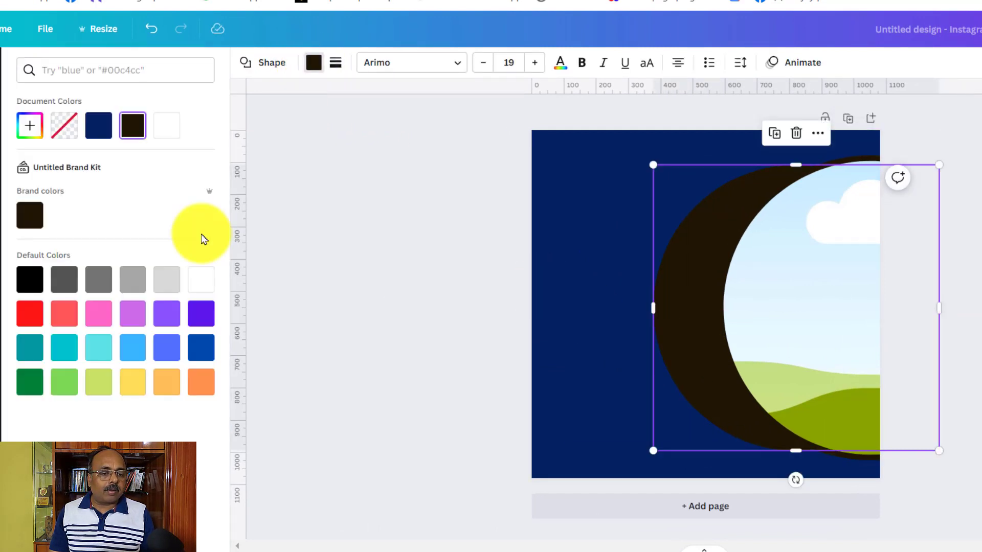
pyautogui.click(198, 385)
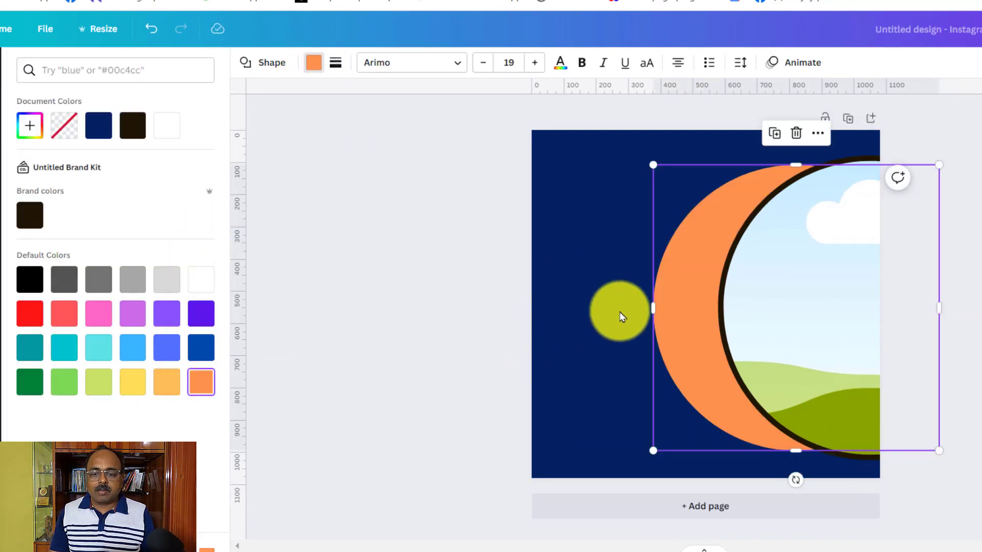
pyautogui.moveTo(690, 352); pyautogui.dragTo(737, 344)
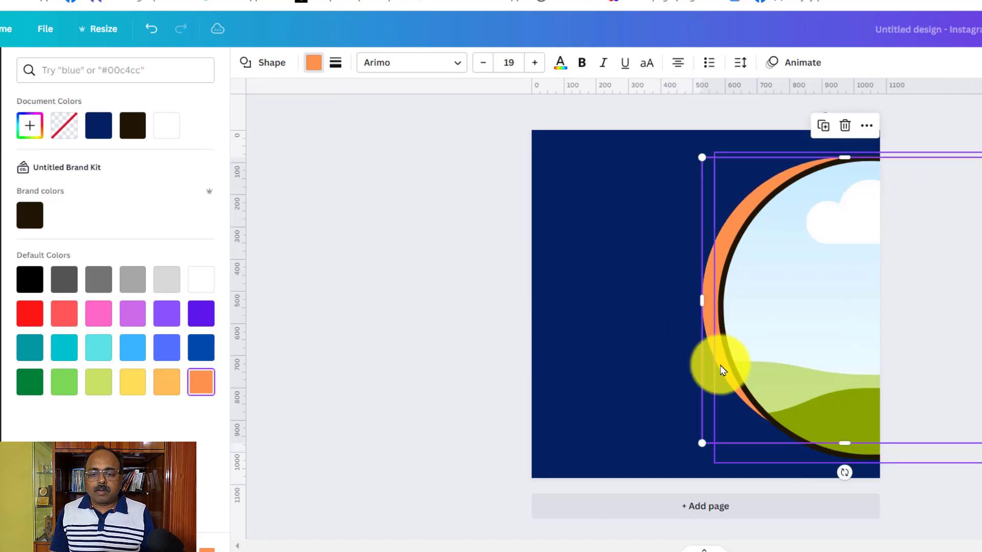
# Step: Enlarge the orange circle to about 980 px and position it behind the frame so a thin orange ring surrounds the frame
pyautogui.moveTo(700, 448); pyautogui.dragTo(671, 474)
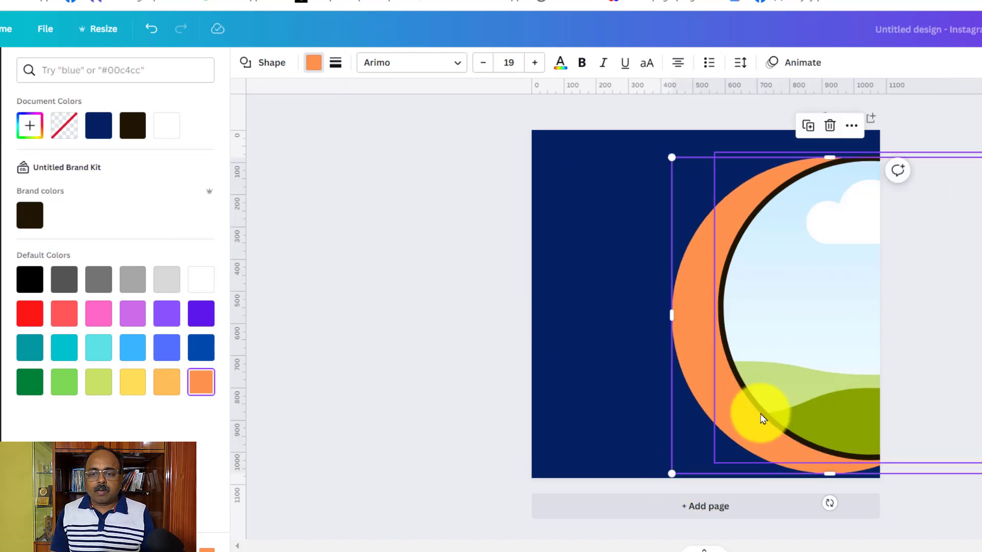
pyautogui.moveTo(813, 381); pyautogui.dragTo(845, 368)
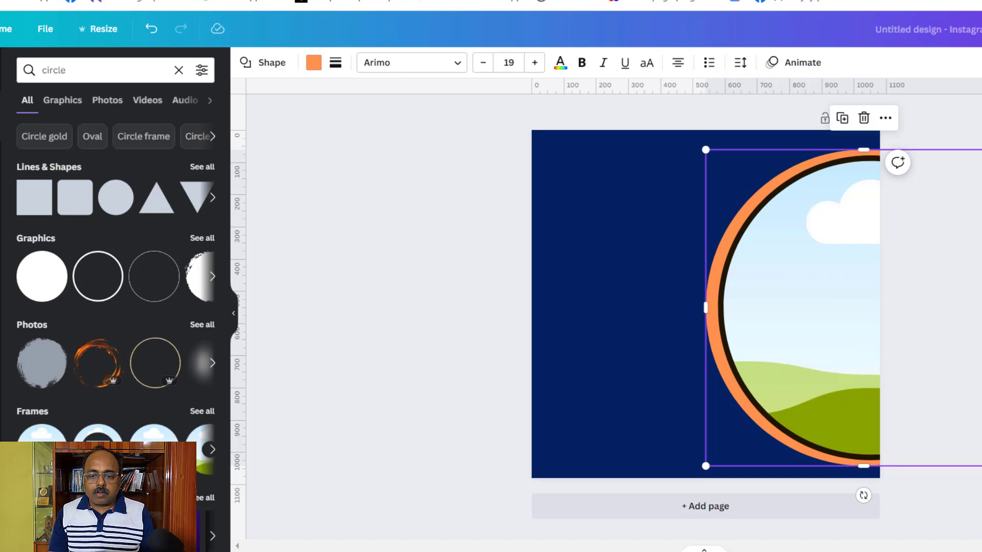
pyautogui.click(979, 299)
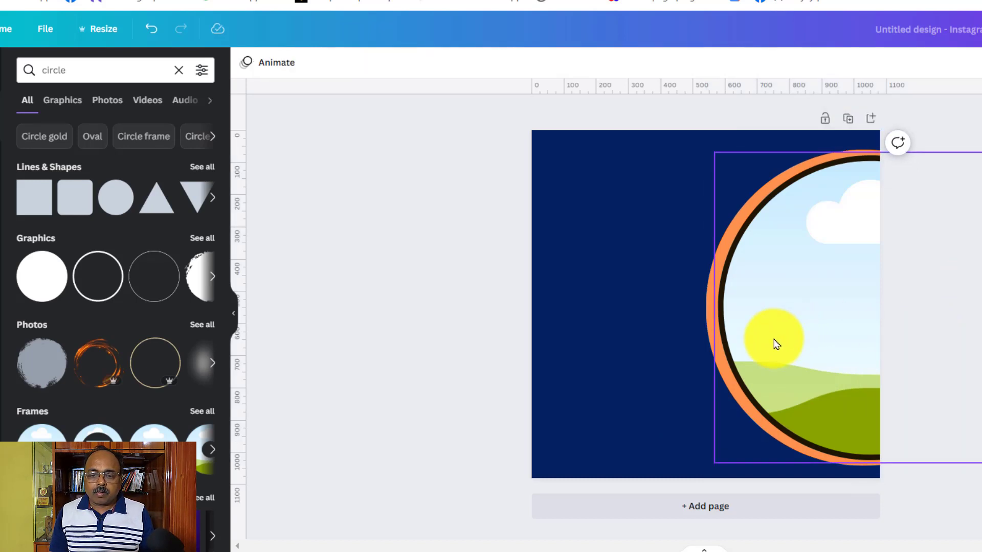
pyautogui.click(712, 372)
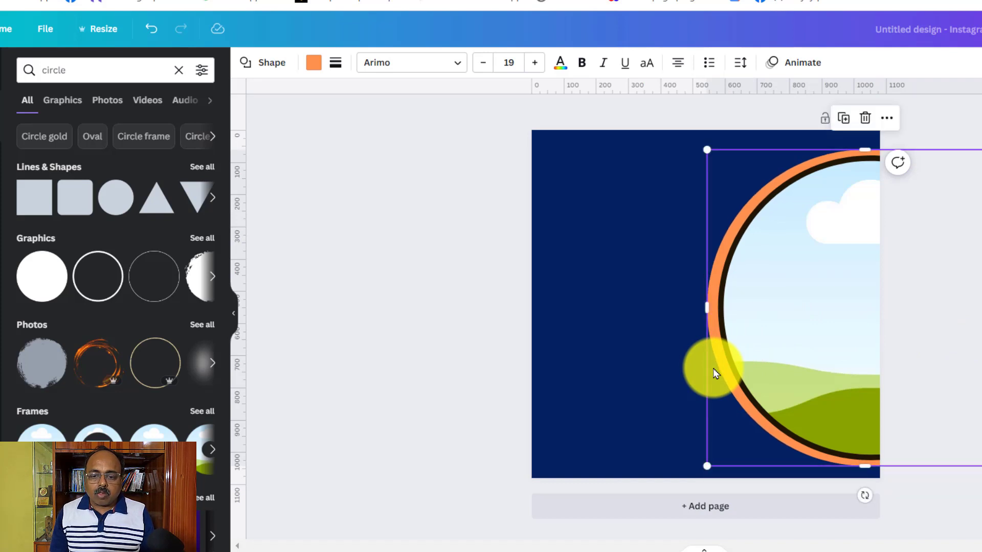
pyautogui.click(714, 373)
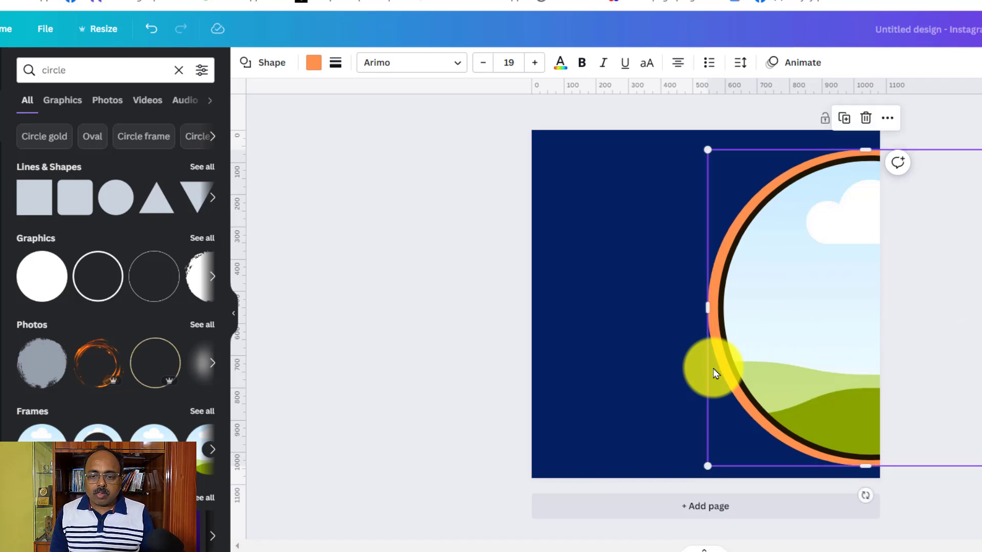
pyautogui.moveTo(715, 373); pyautogui.dragTo(717, 369)
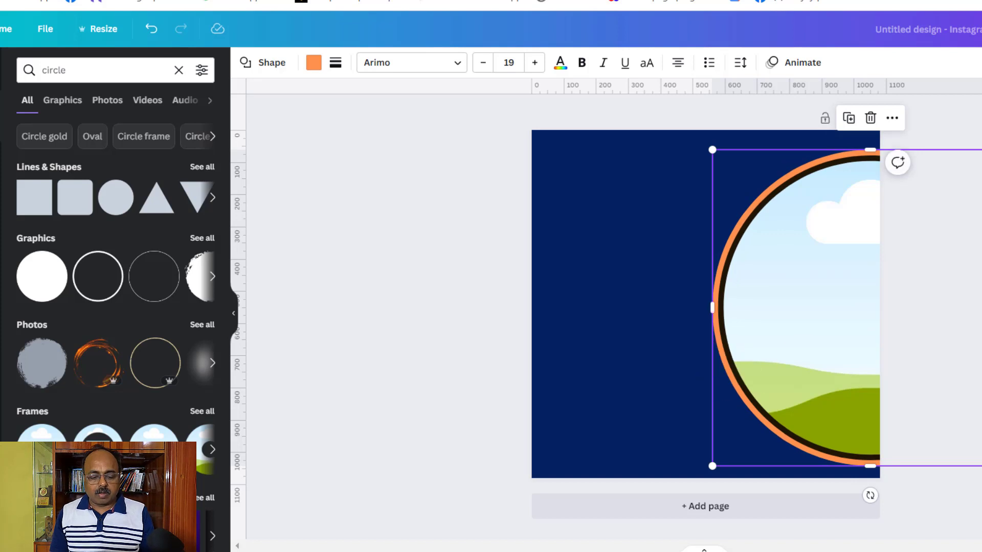
# Step: Duplicate the orange circle, offset the copy about 50 px toward the page's left edge and send it to the back
pyautogui.hotkey('ctrl', ']')
pyautogui.moveTo(822, 344); pyautogui.dragTo(799, 340)
pyautogui.rightClick(803, 343)
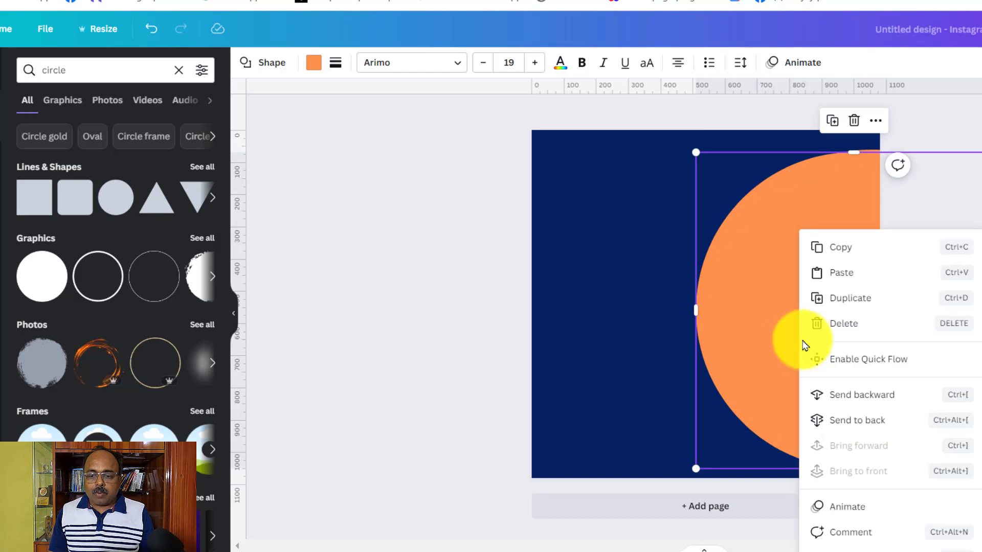
pyautogui.click(855, 420)
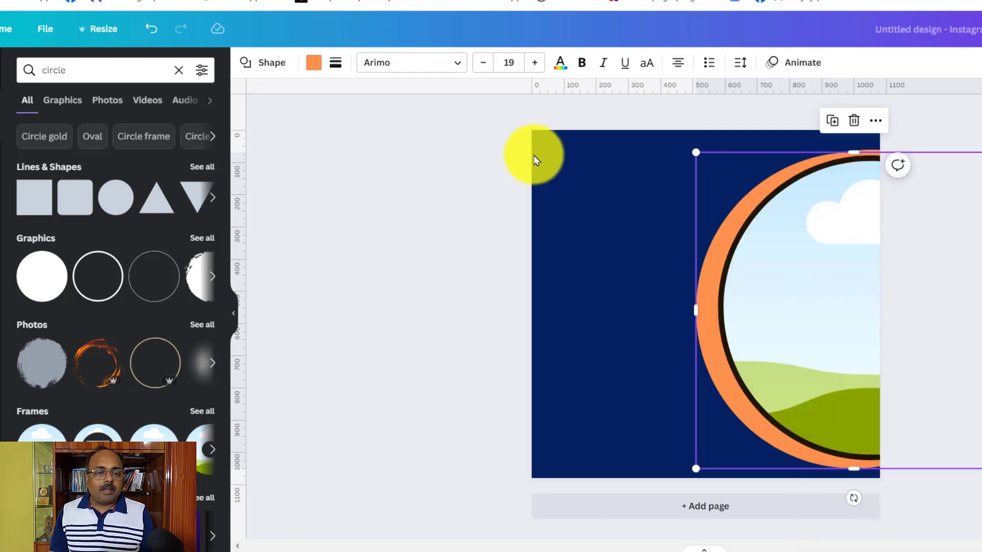
# Step: Recolor the rearmost circle light orange #FABA76
pyautogui.click(310, 65)
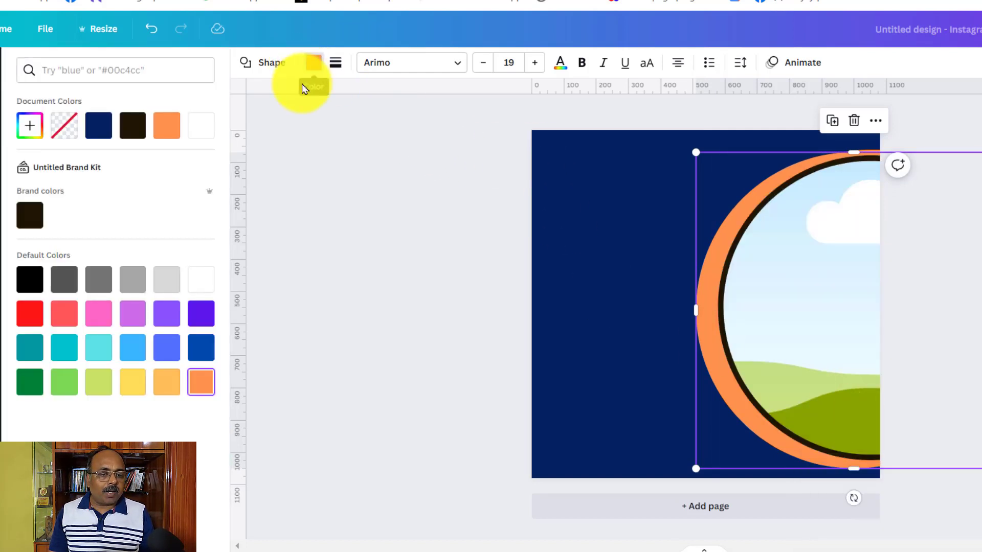
pyautogui.click(167, 283)
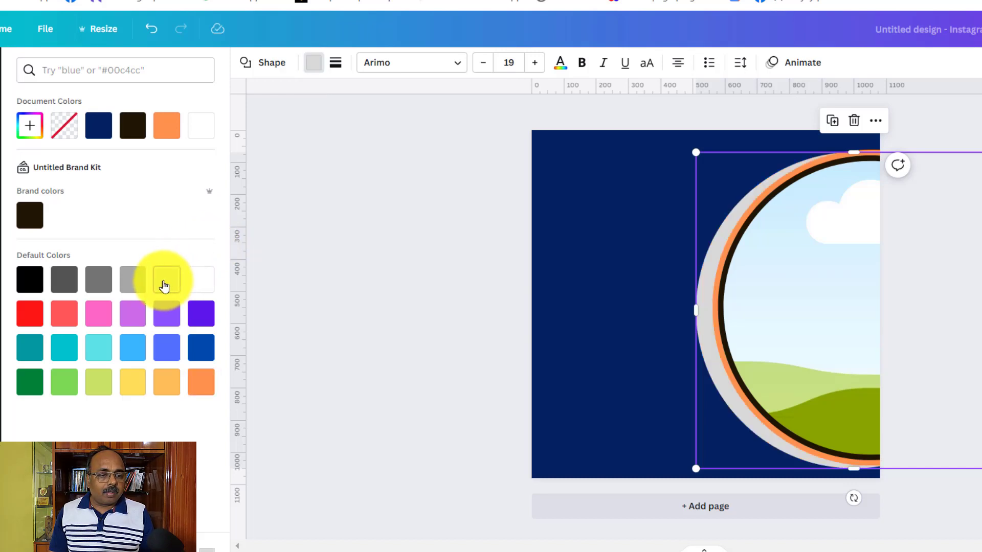
pyautogui.click(29, 125)
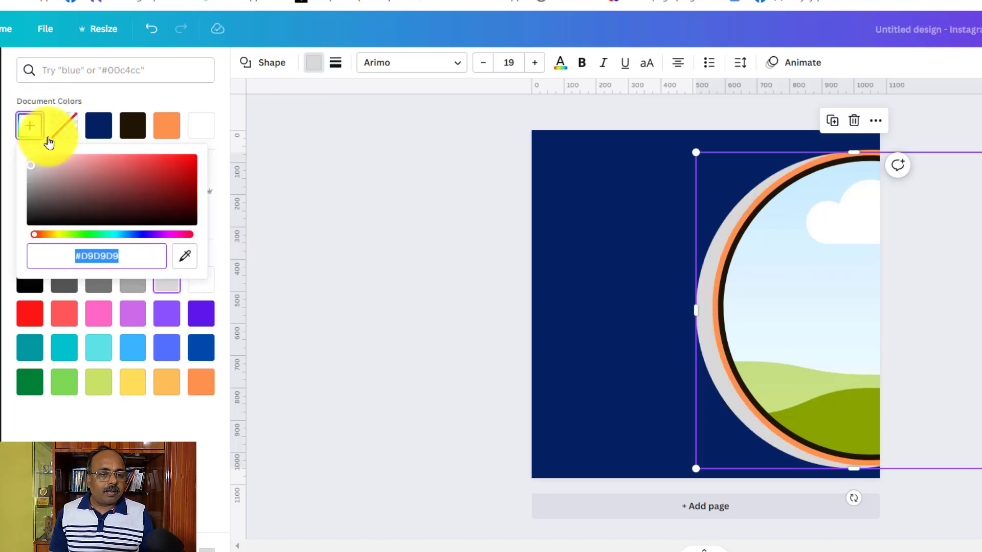
pyautogui.click(47, 234)
pyautogui.click(87, 168)
pyautogui.moveTo(86, 167)
pyautogui.mouseDown()
pyautogui.moveTo(61, 153)
pyautogui.moveTo(97, 158)
pyautogui.mouseUp()
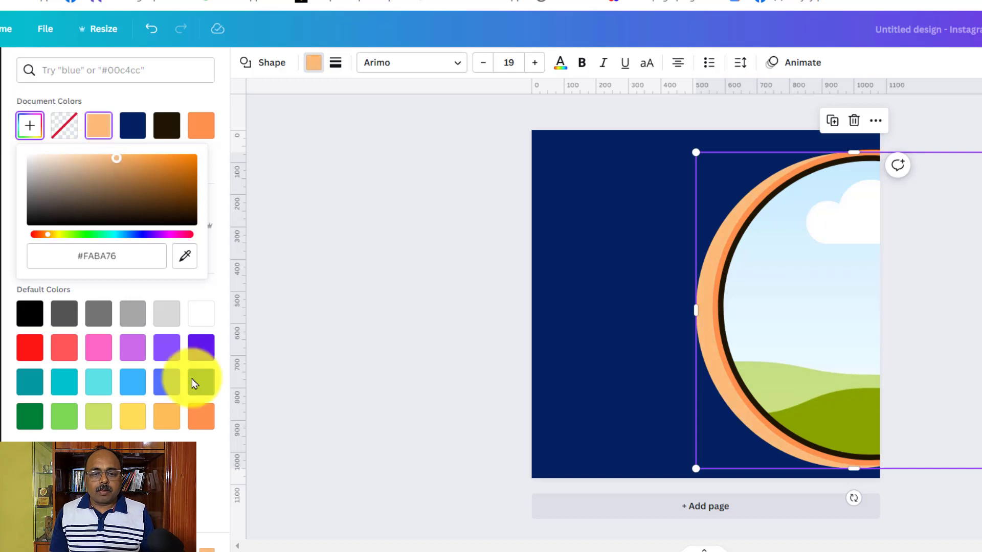
pyautogui.click(475, 328)
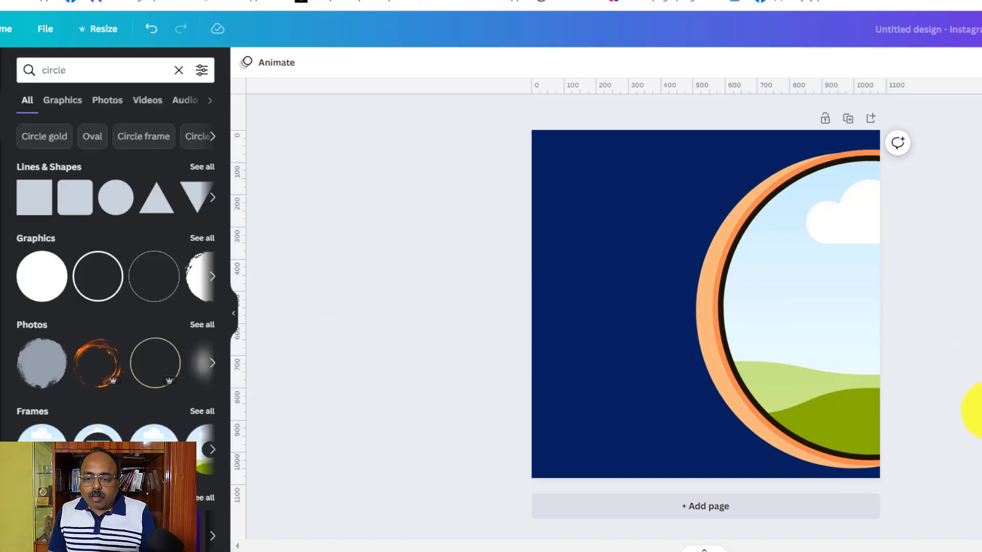
# Step: Move the frame and both orange circles together slightly upward and about 110 px toward the page's left
pyautogui.click(814, 300)
pyautogui.moveTo(815, 300); pyautogui.dragTo(816, 290)
pyautogui.press('Escape')
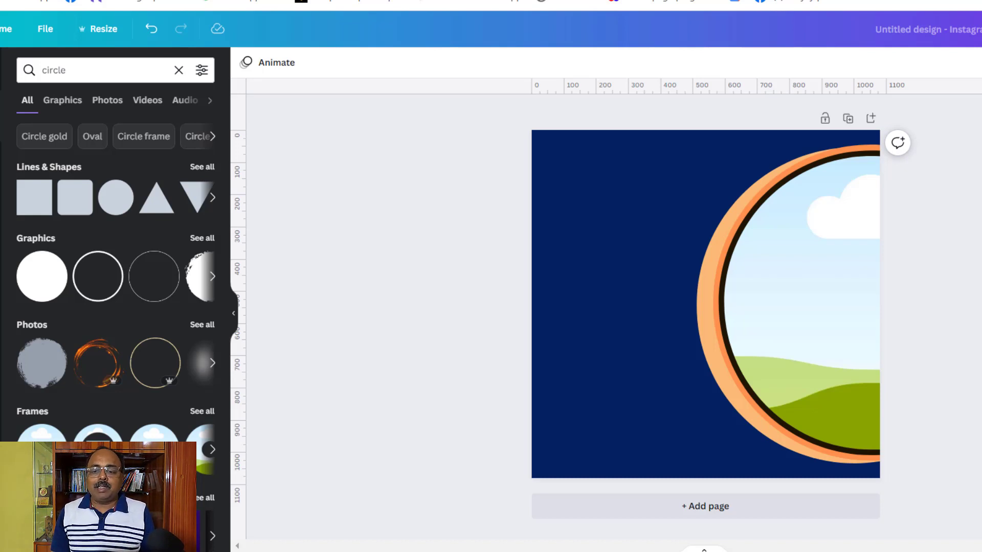
pyautogui.moveTo(845, 291); pyautogui.dragTo(792, 377)
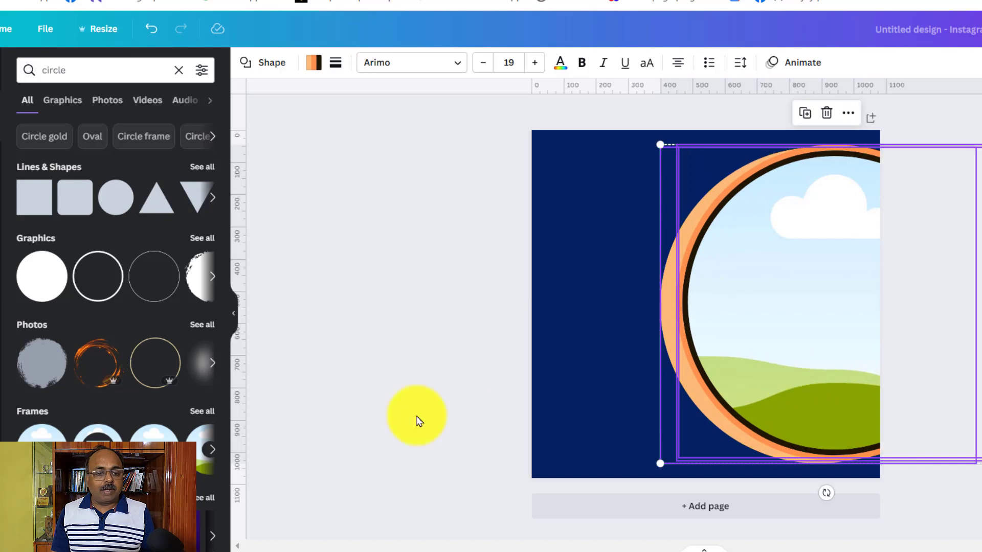
pyautogui.click(374, 390)
# Step: Search the video library for "flat" and clear the search
pyautogui.click(2, 396)
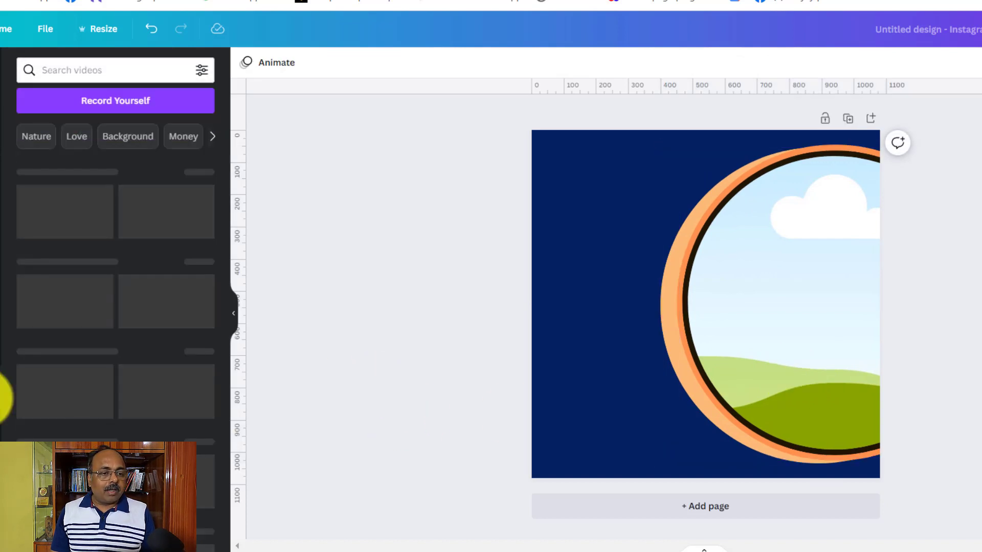
pyautogui.click(113, 66)
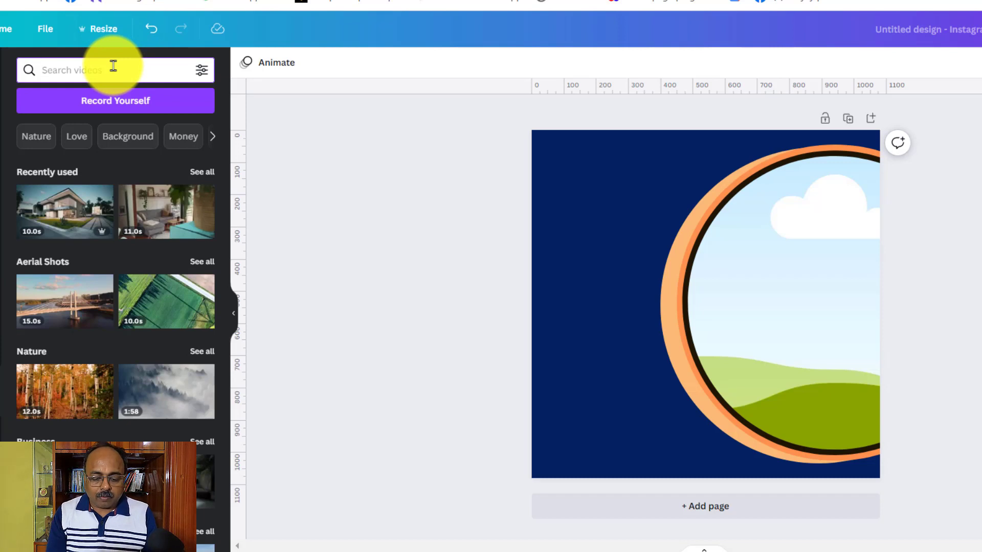
pyautogui.write('flat')
pyautogui.press('Return')
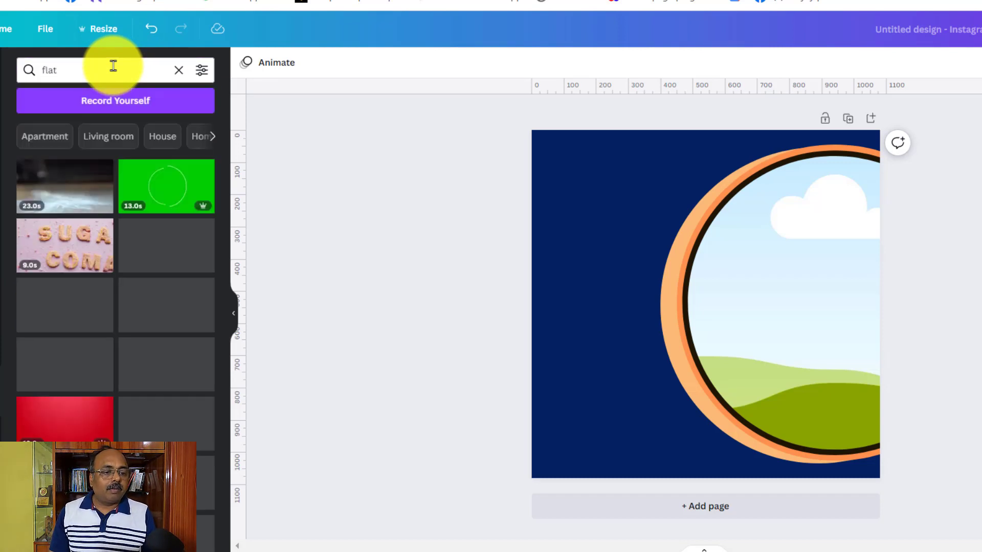
pyautogui.click(113, 65)
pyautogui.moveTo(113, 66); pyautogui.dragTo(18, 70)
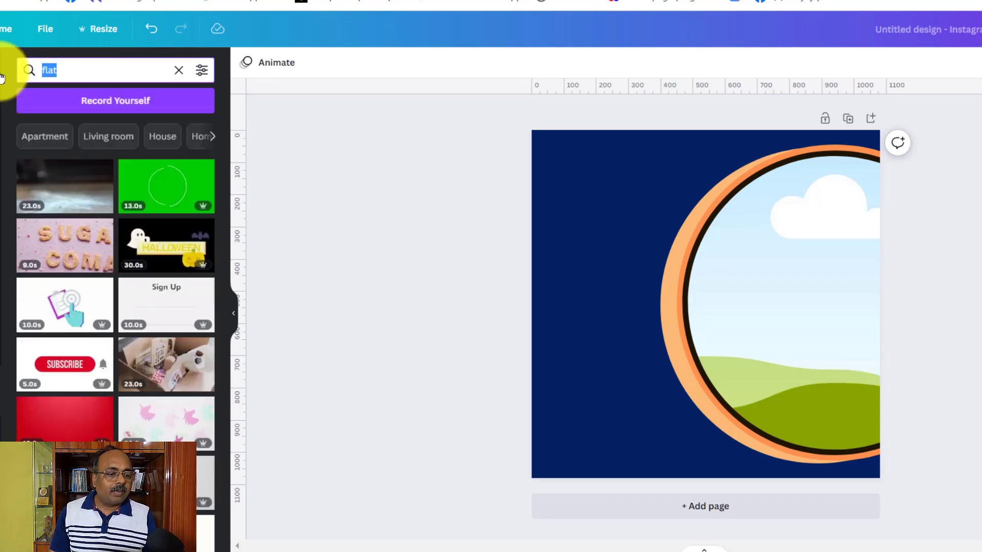
pyautogui.press('BackSpace')
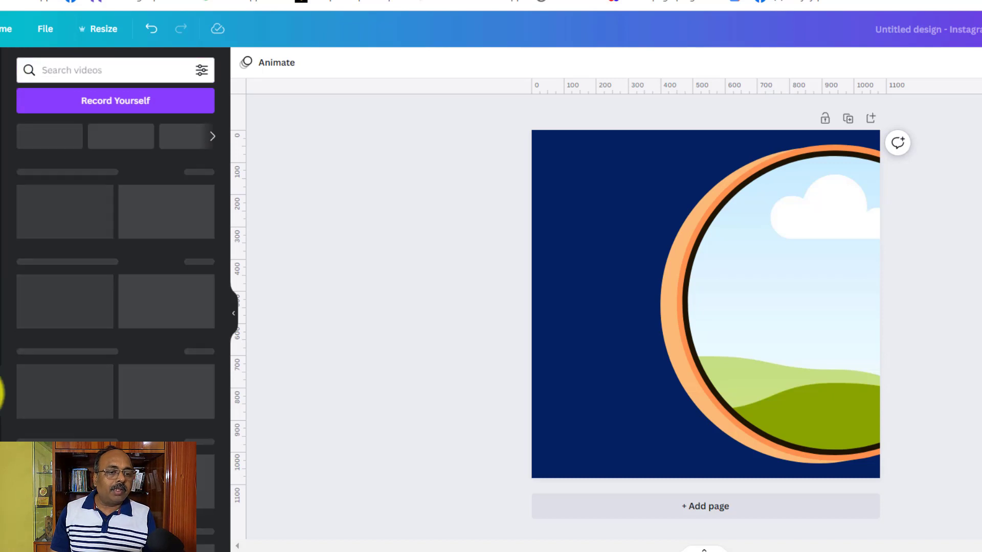
# Step: Search the video library for "house" and place the 11-second living room interior clip in the circular frame
pyautogui.click(103, 68)
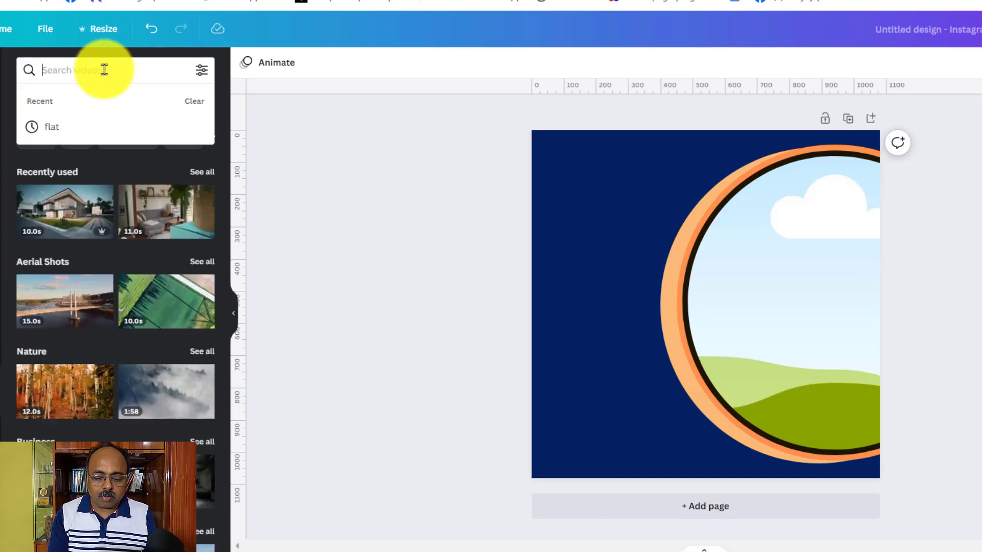
pyautogui.write('home')
pyautogui.press('Return')
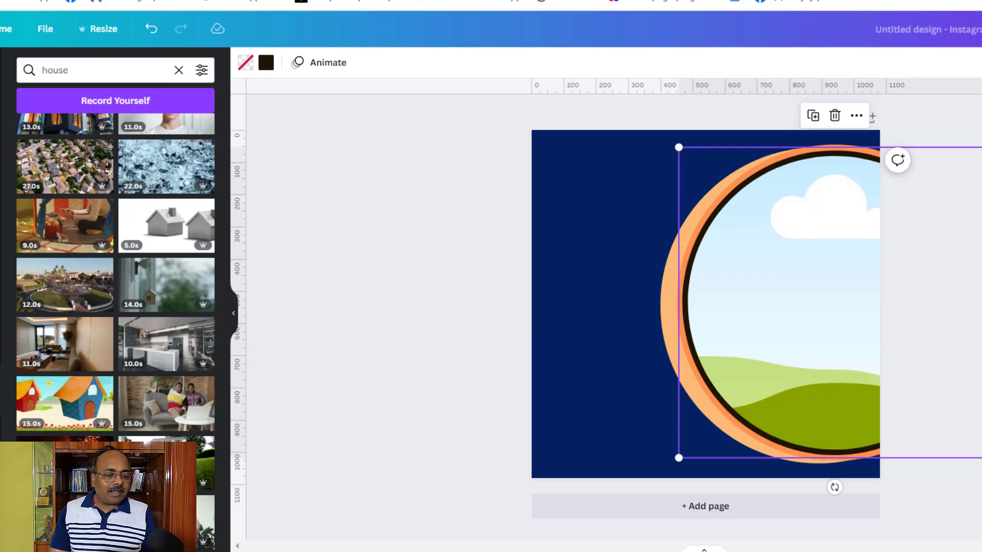
pyautogui.moveTo(25, 370); pyautogui.dragTo(737, 335)
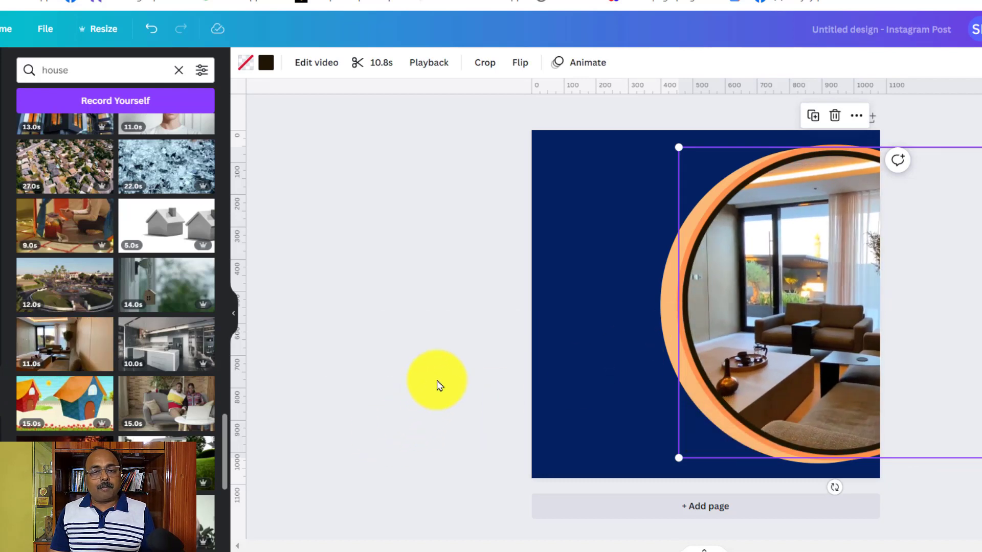
pyautogui.click(442, 375)
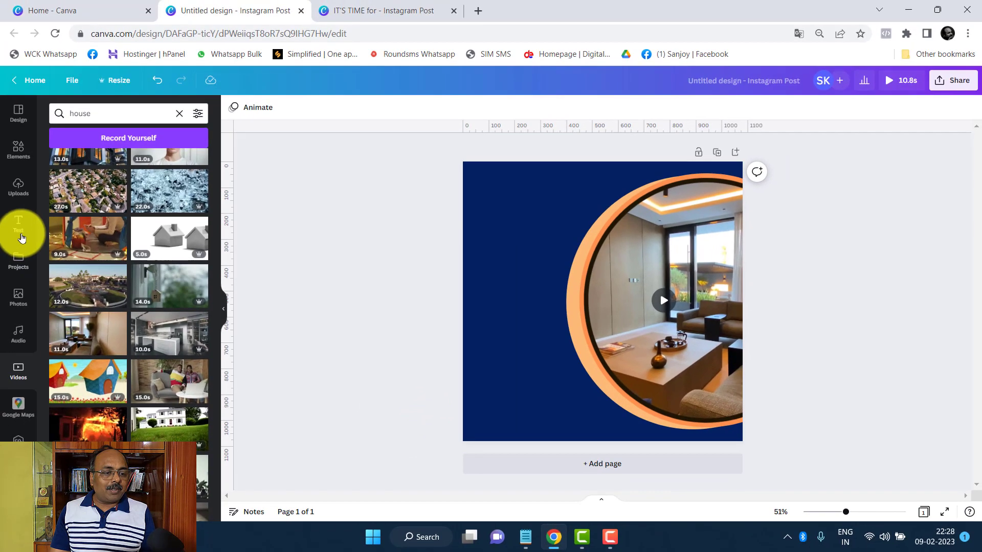
# Step: Add a heading reading "FURNISHED" on the navy area beside the circular video frame
pyautogui.click(30, 236)
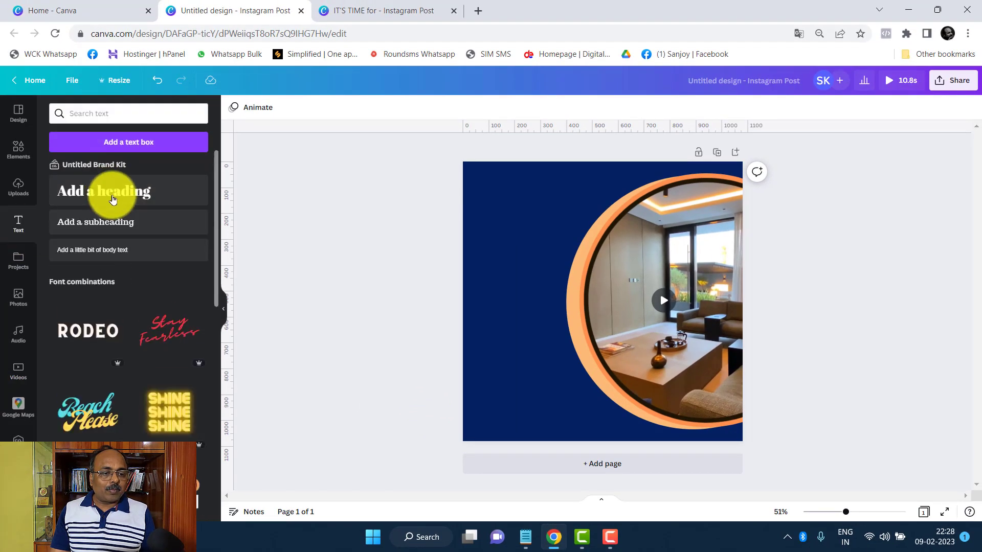
pyautogui.moveTo(110, 191); pyautogui.dragTo(531, 279)
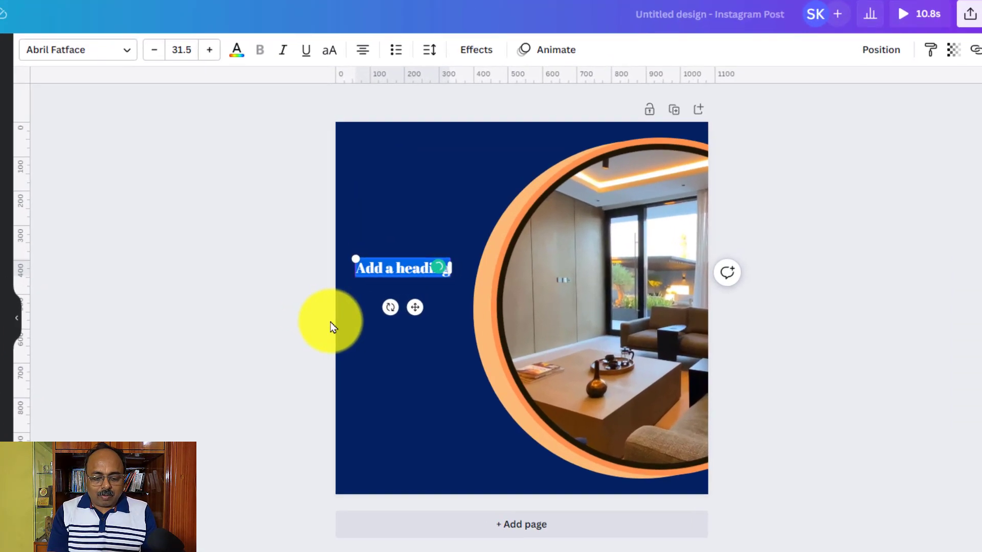
pyautogui.write('FURNISHED')
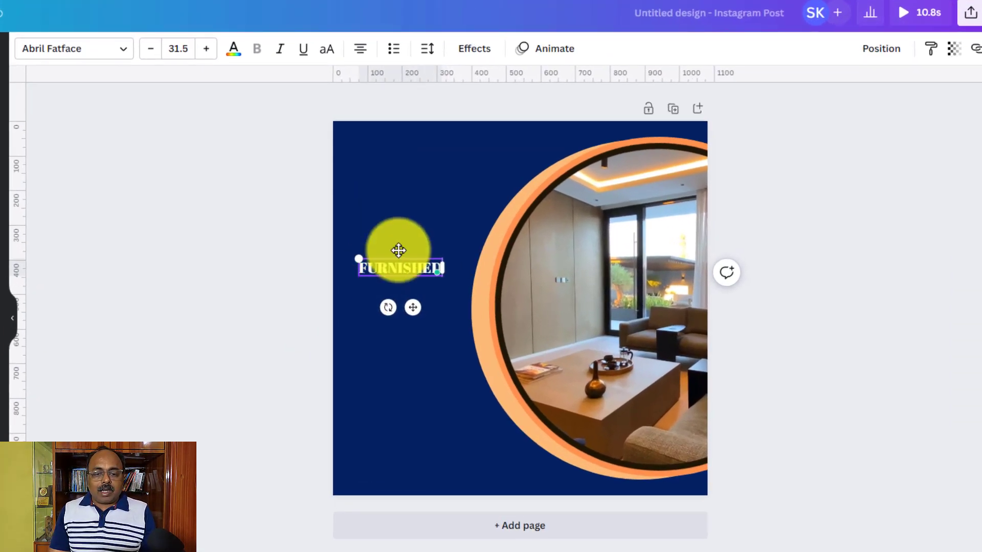
pyautogui.click(337, 287)
# Step: Duplicate the "FURNISHED" heading and change the copy's text to "FLAT", centered directly beneath it
pyautogui.click(387, 274)
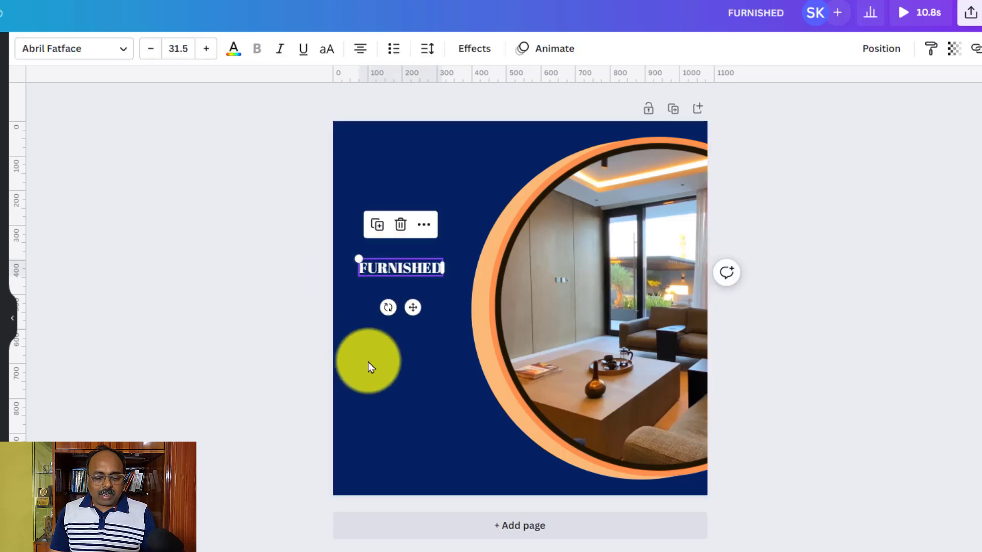
pyautogui.hotkey('ctrl', 'd')
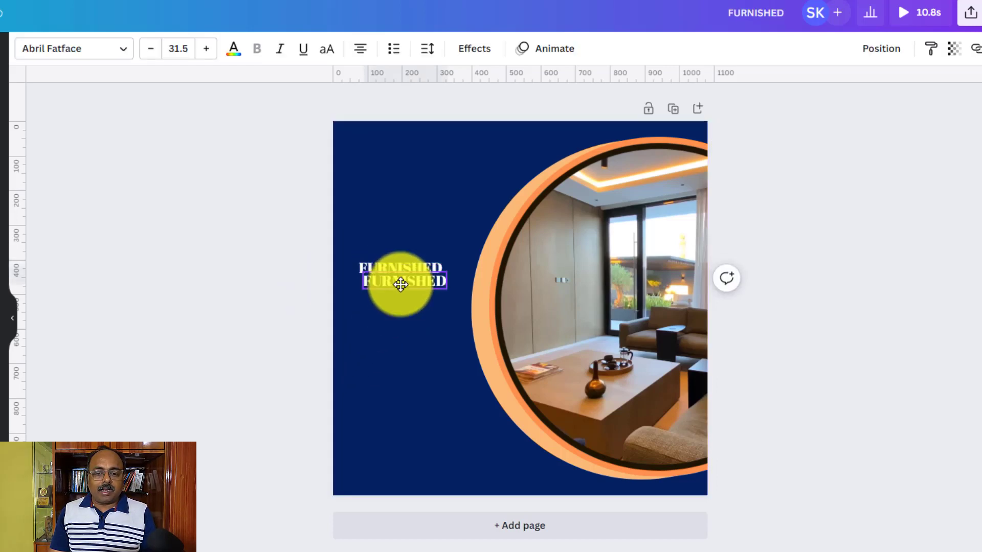
pyautogui.doubleClick(400, 284)
pyautogui.press('BackSpace')
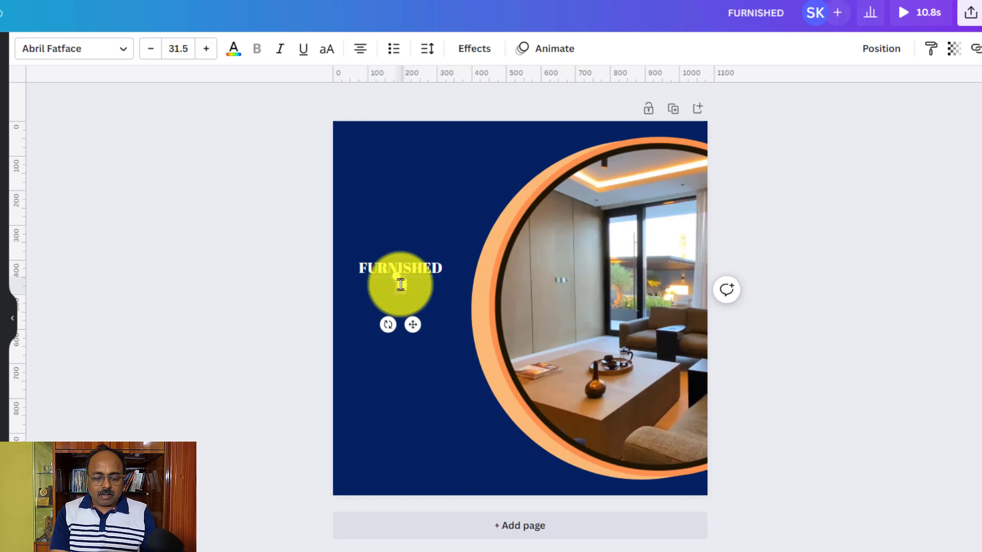
pyautogui.write('FLAT')
pyautogui.click(186, 317)
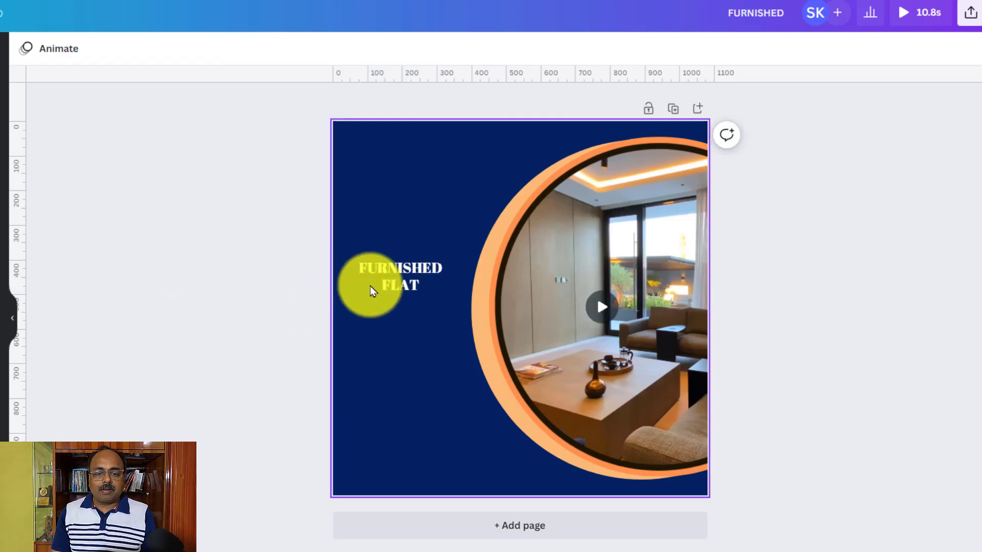
# Step: Duplicate the "FLAT" line, place the copy beneath it and change its text to "FOR SALE"
pyautogui.click(389, 284)
pyautogui.moveTo(388, 284); pyautogui.dragTo(391, 310)
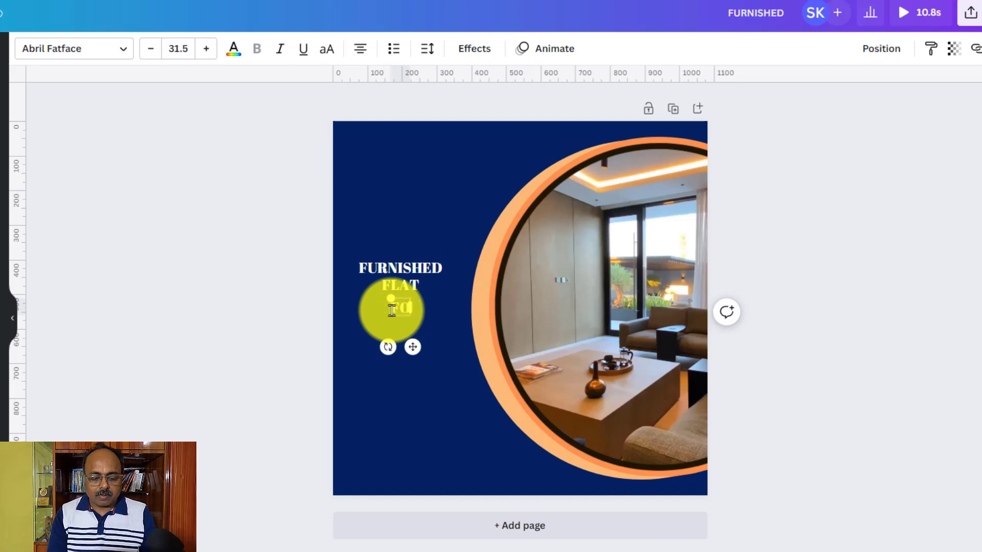
pyautogui.click(161, 342)
# Step: Change the font of the "FURNISHED", "FLAT" and "FOR SALE" lines to Anton
pyautogui.moveTo(309, 261); pyautogui.dragTo(376, 338)
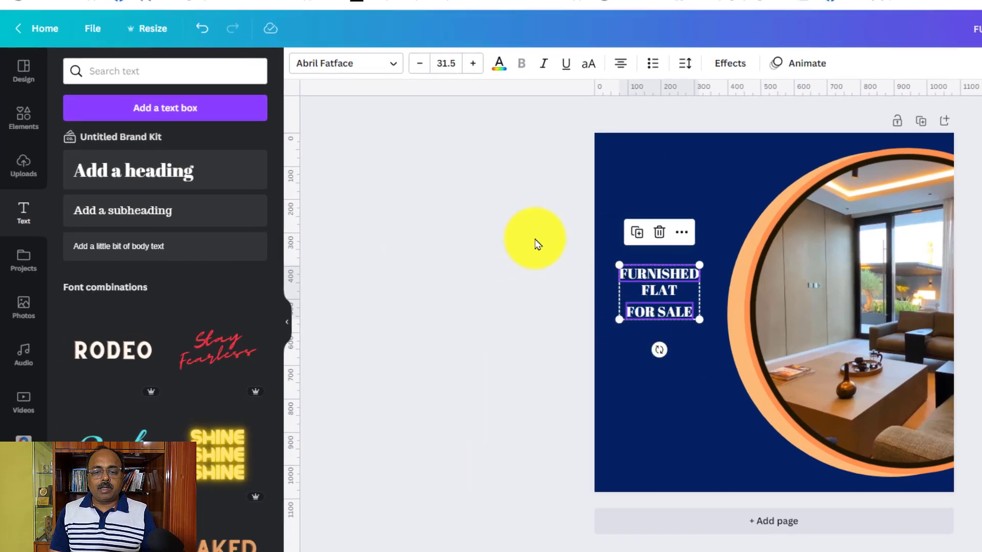
pyautogui.moveTo(535, 242); pyautogui.dragTo(659, 353)
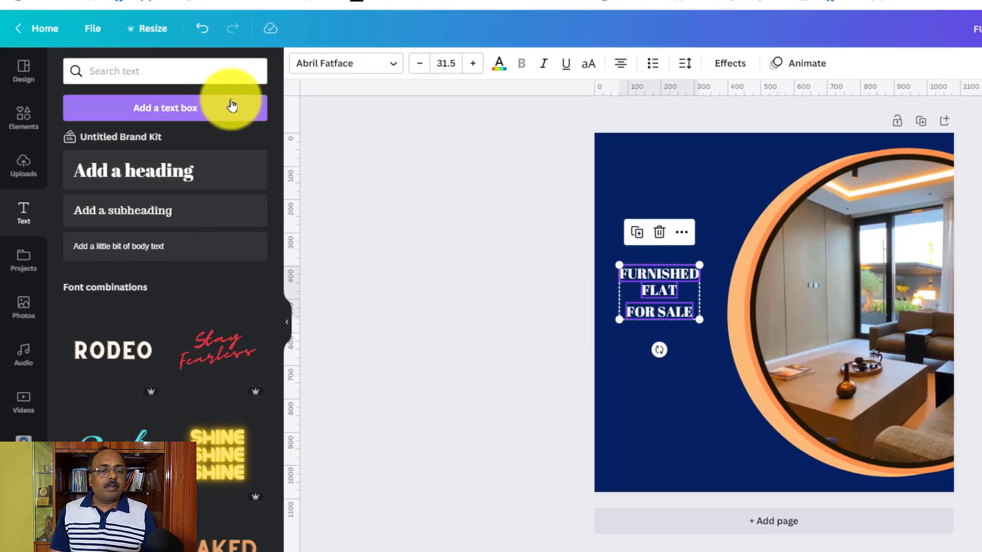
pyautogui.click(390, 64)
pyautogui.moveTo(276, 140); pyautogui.dragTo(274, 306)
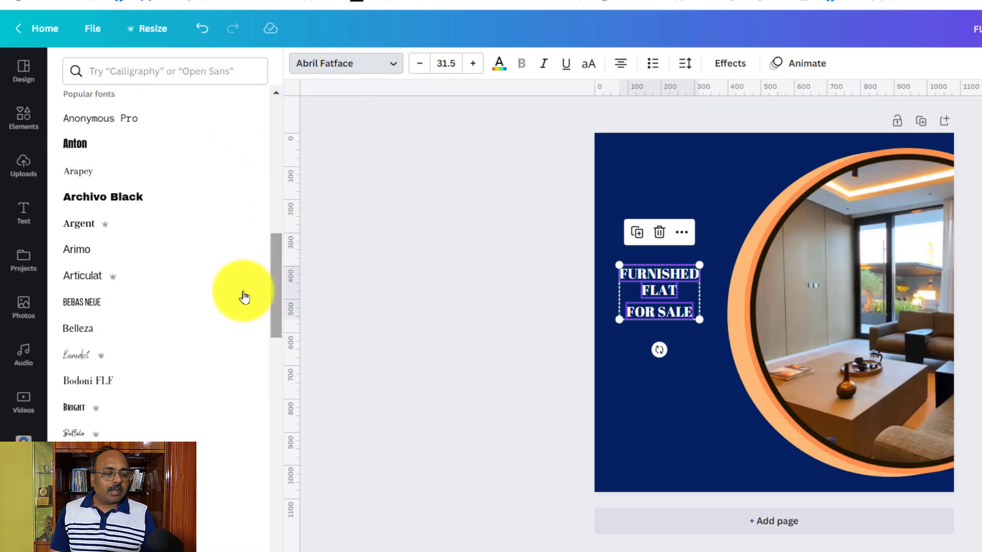
pyautogui.click(131, 207)
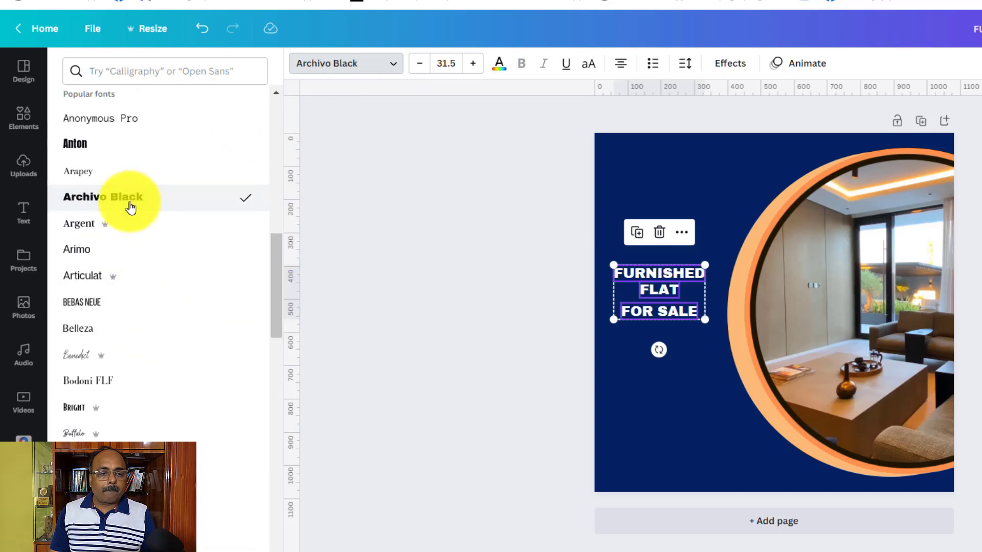
pyautogui.click(88, 143)
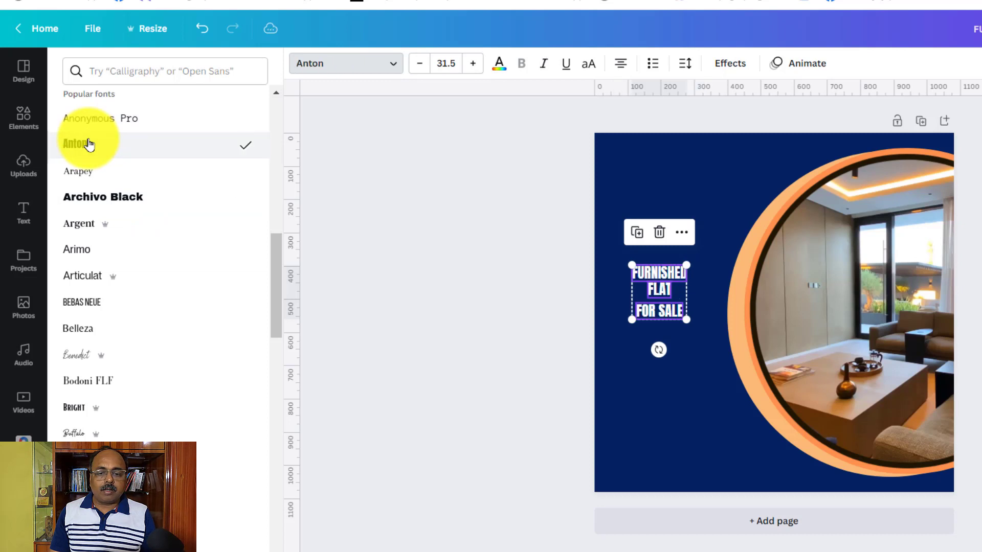
# Step: Scale the three heading lines up together to a font size of about 60 and reposition them on the navy area
pyautogui.moveTo(690, 265); pyautogui.dragTo(751, 225)
pyautogui.moveTo(668, 321); pyautogui.dragTo(663, 356)
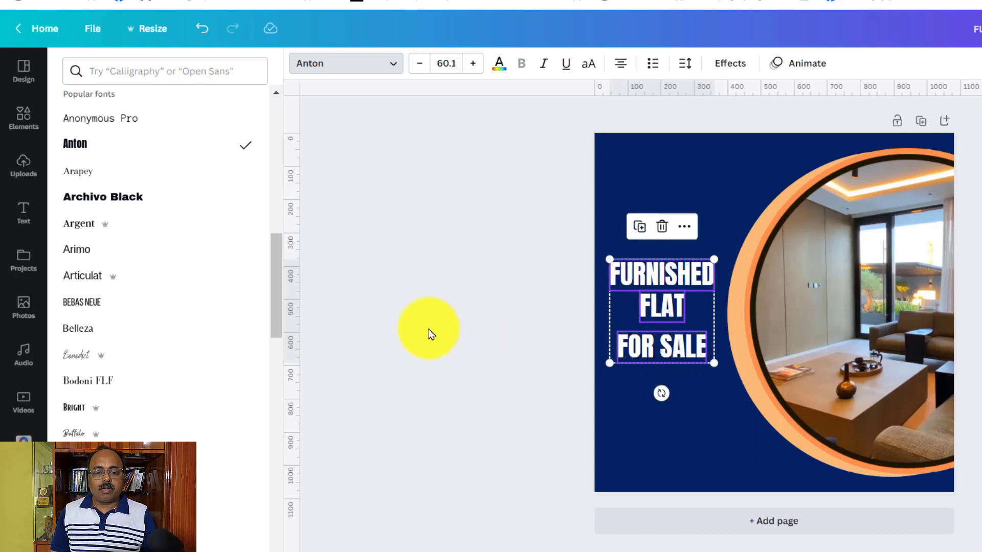
pyautogui.click(427, 333)
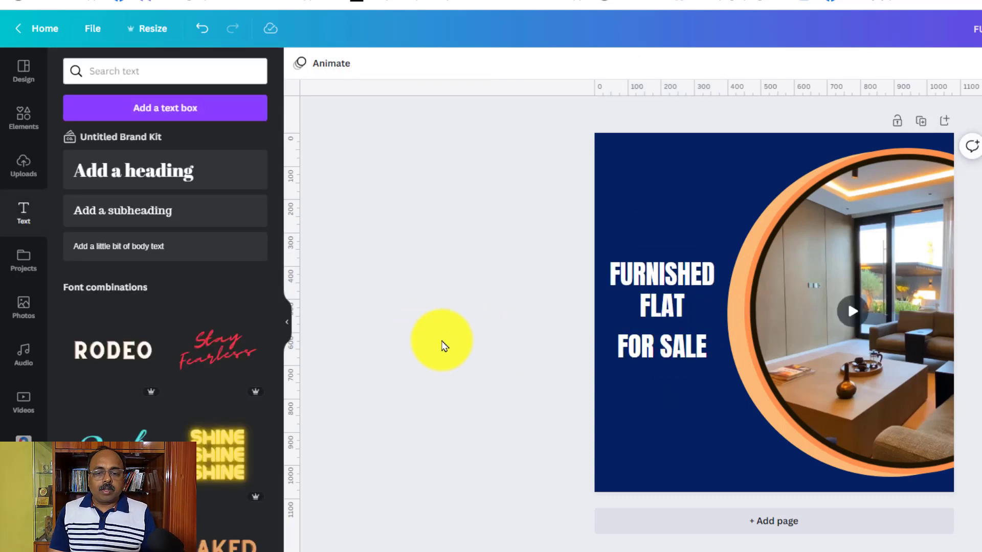
# Step: Search the elements for "square" and place the white square outline around the three heading lines, resized to enclose them
pyautogui.click(27, 135)
pyautogui.click(128, 73)
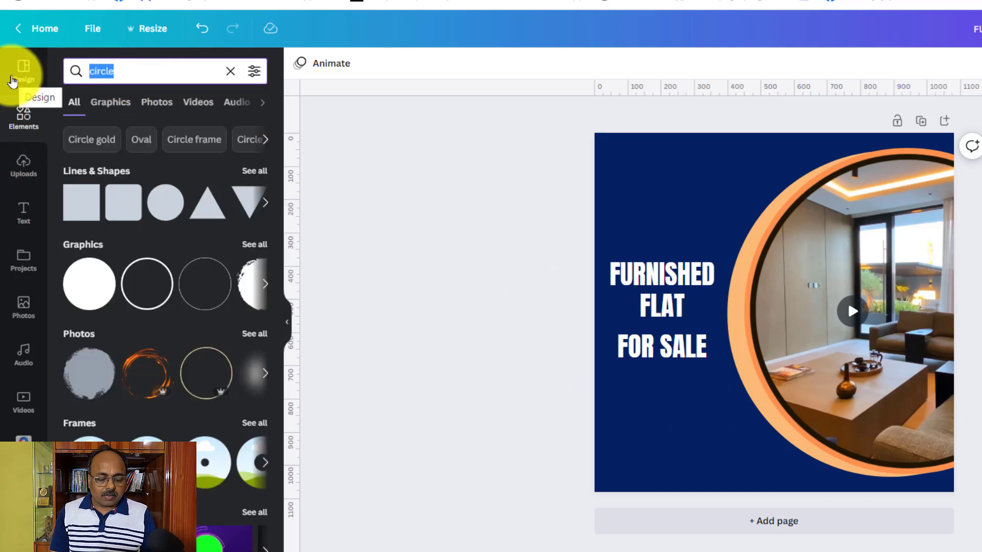
pyautogui.write('sq')
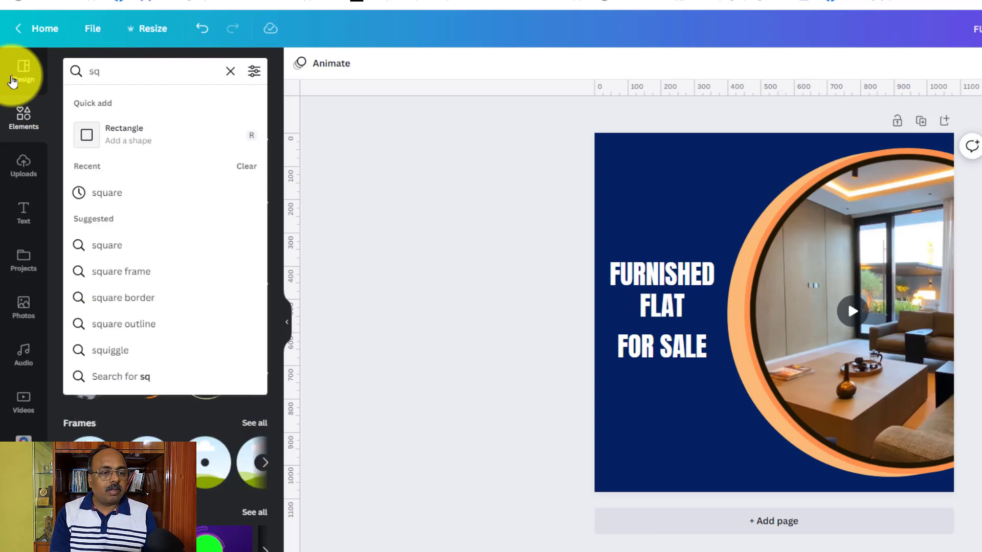
pyautogui.click(80, 193)
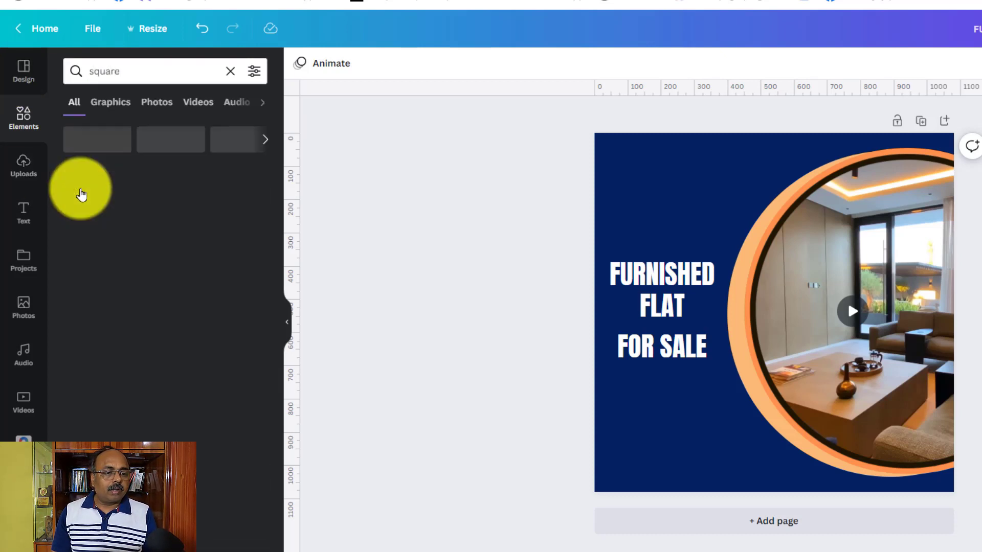
pyautogui.moveTo(88, 284); pyautogui.dragTo(684, 338)
pyautogui.click(504, 381)
pyautogui.moveTo(690, 409); pyautogui.dragTo(682, 373)
pyautogui.moveTo(742, 382)
pyautogui.mouseDown()
pyautogui.moveTo(715, 375)
pyautogui.moveTo(725, 377)
pyautogui.mouseUp()
# Step: Move the orange circles and the circular video frame together slightly to the right, away from the square outline
pyautogui.click(482, 401)
pyautogui.moveTo(979, 289); pyautogui.dragTo(865, 423)
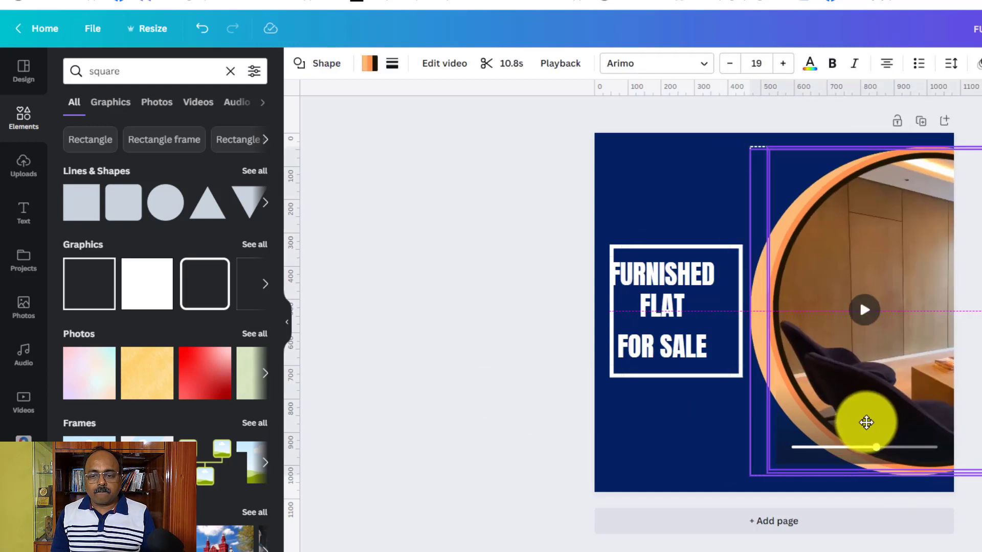
pyautogui.press('Escape')
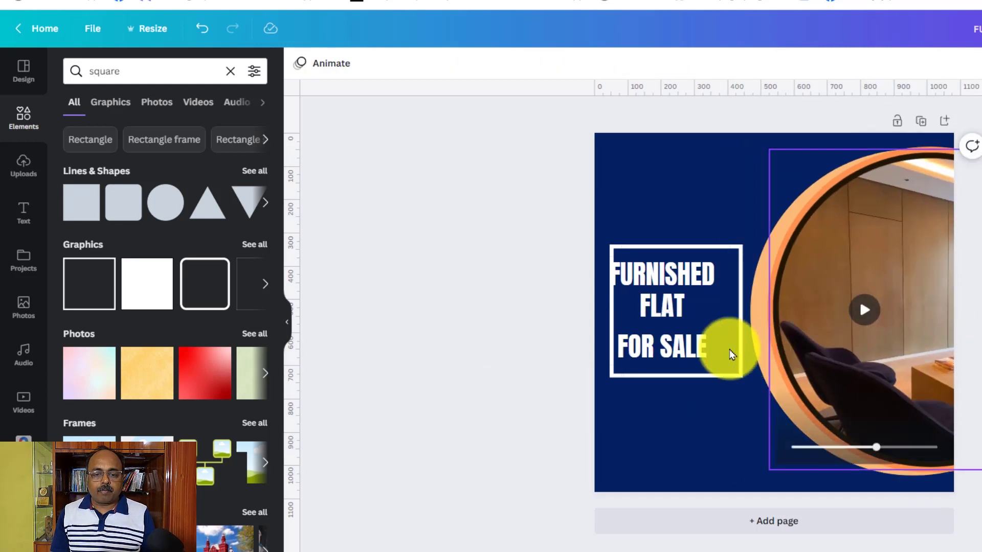
# Step: Shift the heading lines toward the centre of the square outline and enlarge "FURNISHED" to a font size of about 63
pyautogui.click(701, 350)
pyautogui.moveTo(667, 317); pyautogui.dragTo(689, 282)
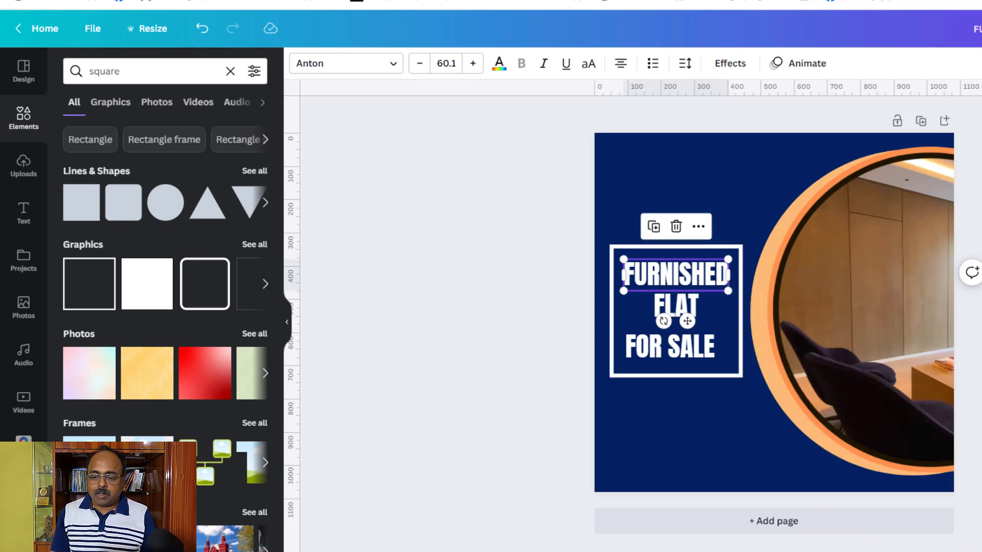
pyautogui.scroll(5, 777, 309)
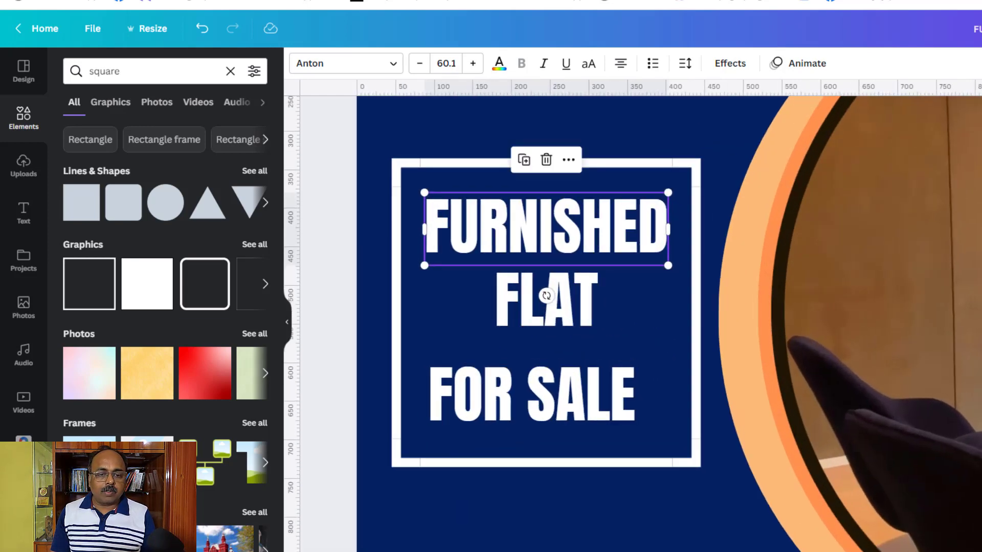
pyautogui.moveTo(624, 237); pyautogui.dragTo(603, 237)
pyautogui.moveTo(652, 264); pyautogui.dragTo(651, 236)
# Step: Enlarge "FLAT" to a font size of about 152 and center it beneath "FURNISHED" in the square outline
pyautogui.click(588, 276)
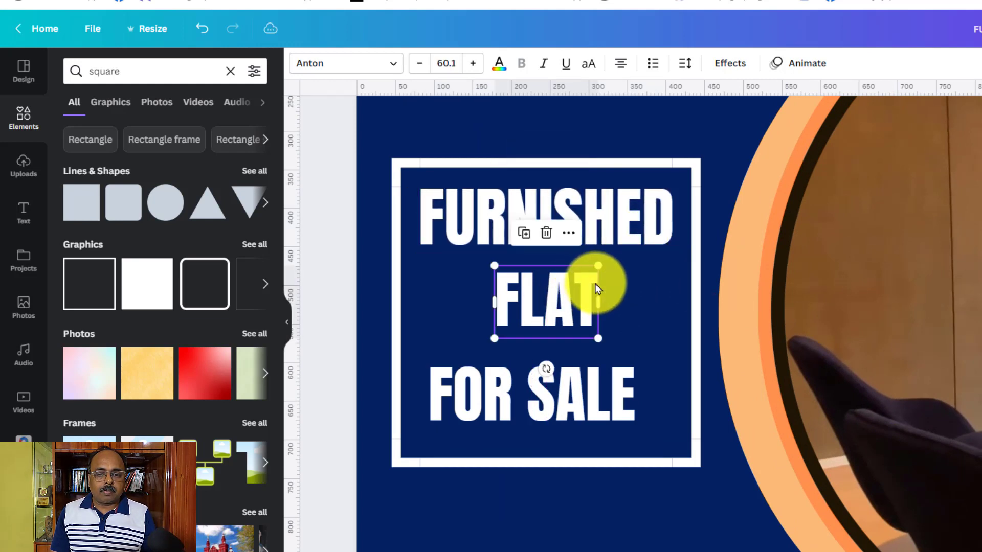
pyautogui.moveTo(596, 264); pyautogui.dragTo(680, 217)
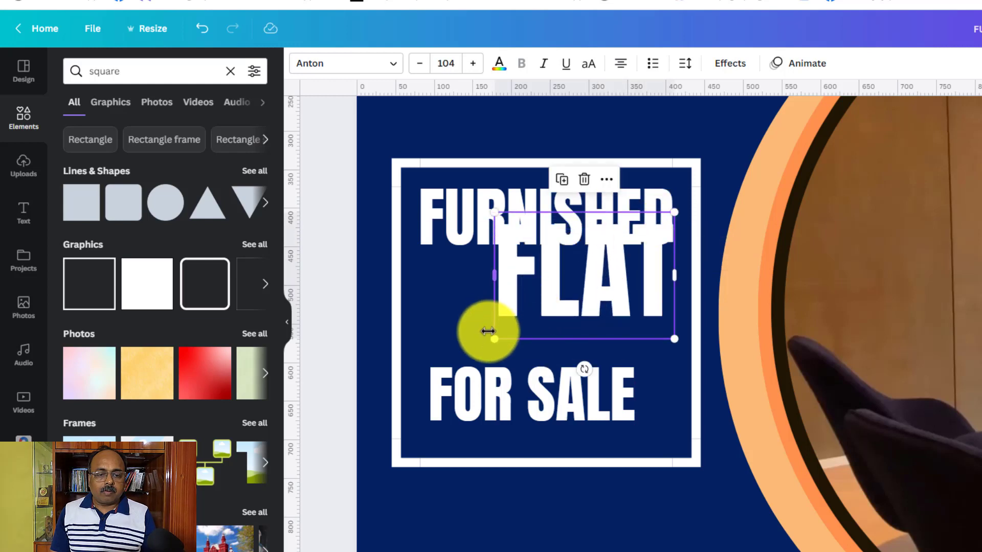
pyautogui.moveTo(494, 338); pyautogui.dragTo(407, 387)
pyautogui.moveTo(578, 338); pyautogui.dragTo(589, 358)
pyautogui.moveTo(568, 403)
pyautogui.mouseDown()
pyautogui.moveTo(565, 420)
pyautogui.moveTo(570, 400)
pyautogui.mouseUp()
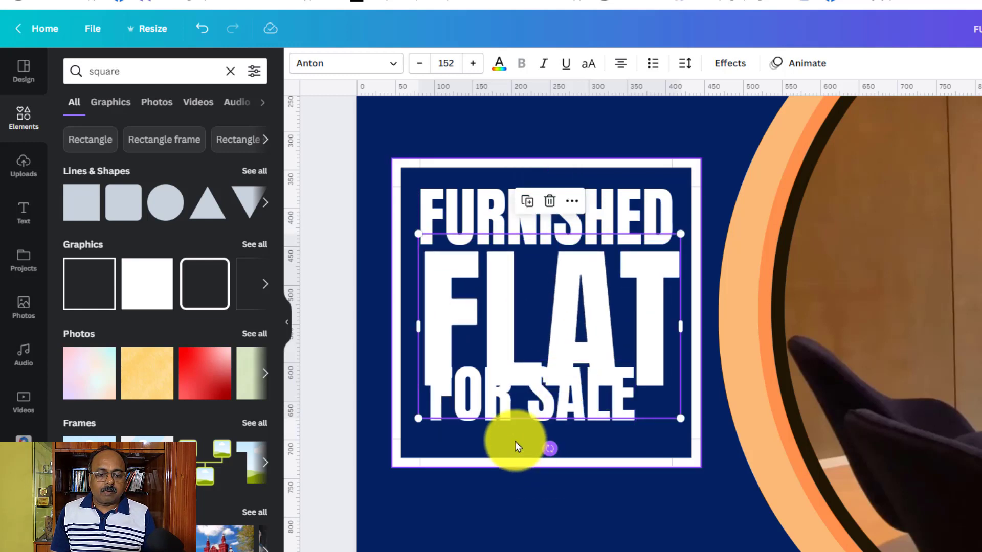
# Step: Center "FOR SALE" below "FLAT" inside the square outline and nudge "FURNISHED" slightly upward
pyautogui.click(502, 432)
pyautogui.moveTo(503, 433); pyautogui.dragTo(514, 456)
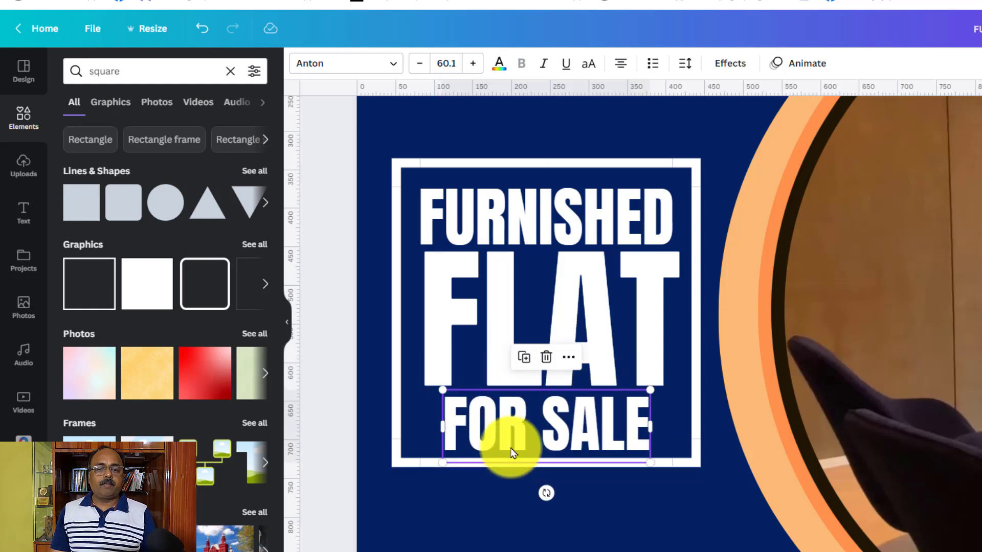
pyautogui.click(575, 194)
pyautogui.moveTo(577, 204); pyautogui.dragTo(582, 198)
pyautogui.click(574, 291)
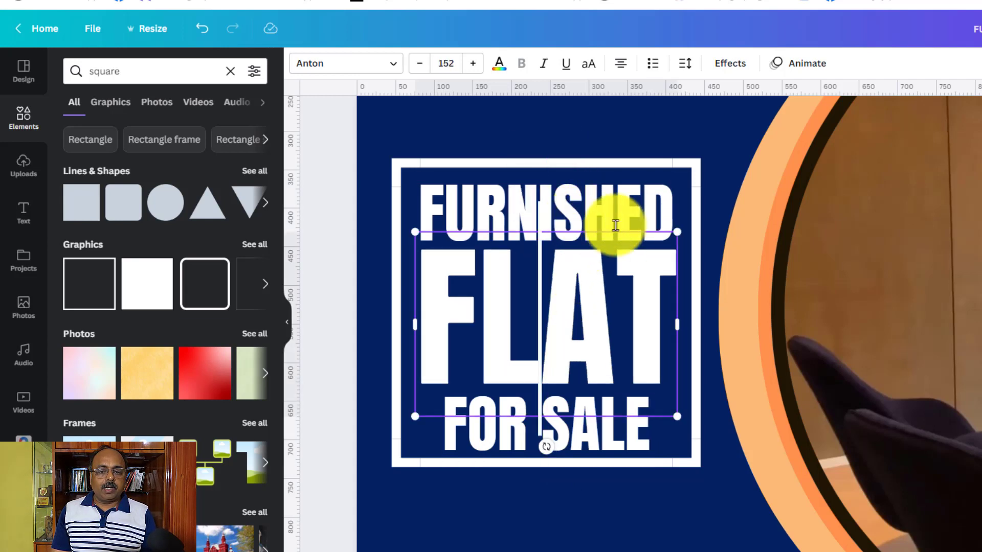
# Step: Color the "FURNISHED" and "FOR SALE" lines yellow from the default colors
pyautogui.click(634, 201)
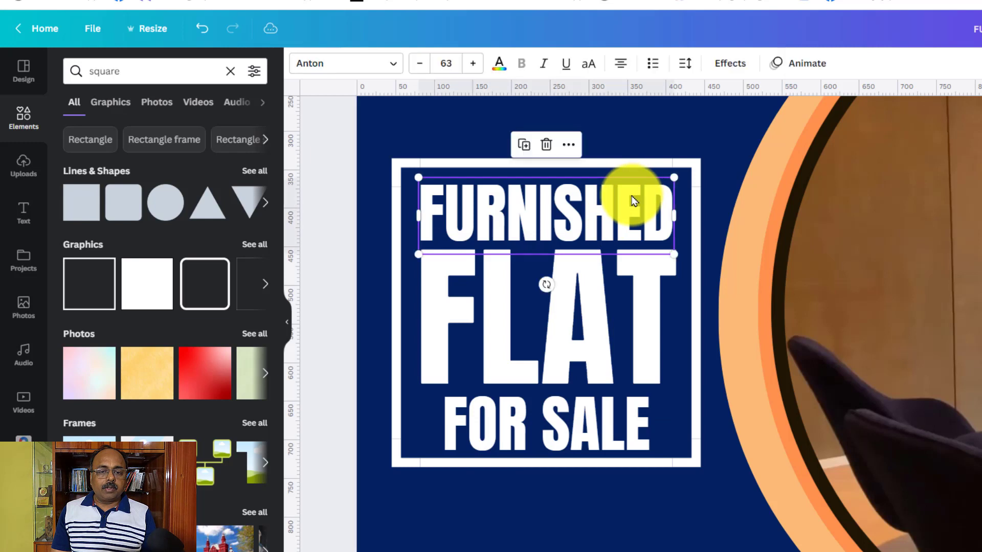
pyautogui.click(499, 64)
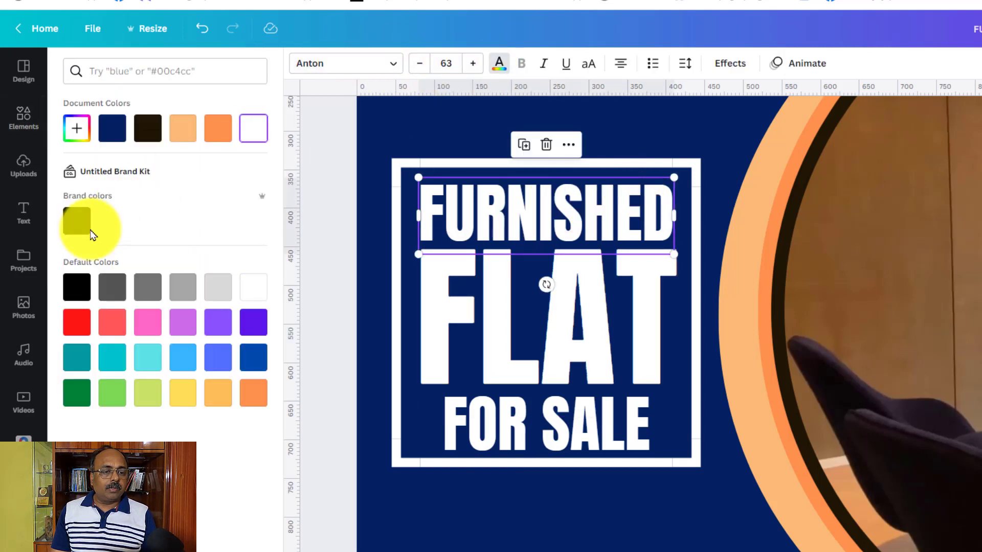
pyautogui.click(180, 403)
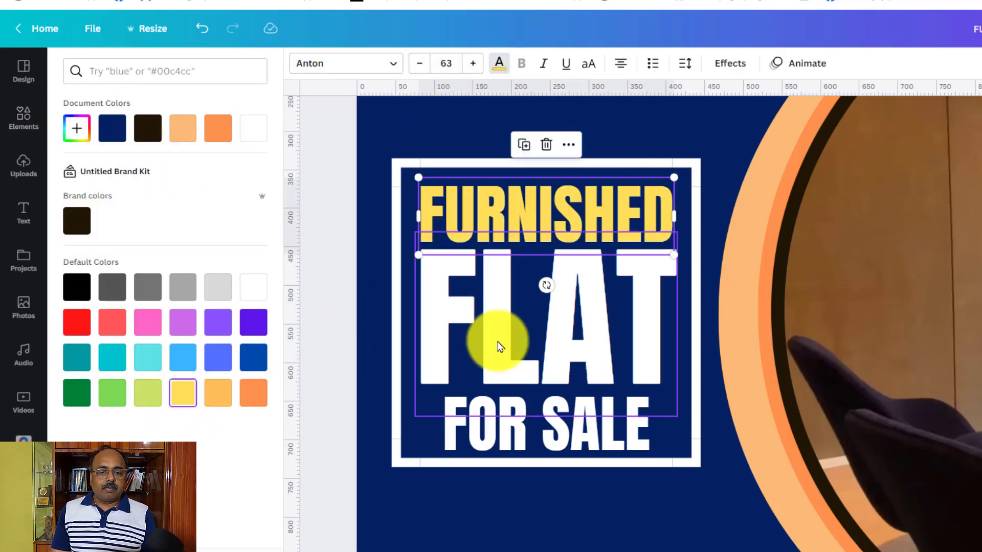
pyautogui.click(469, 443)
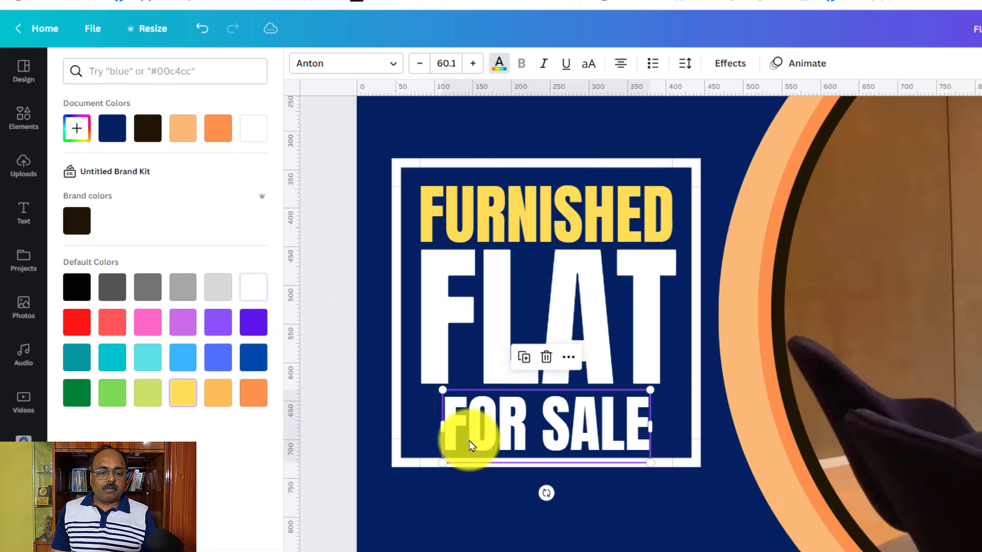
pyautogui.click(184, 393)
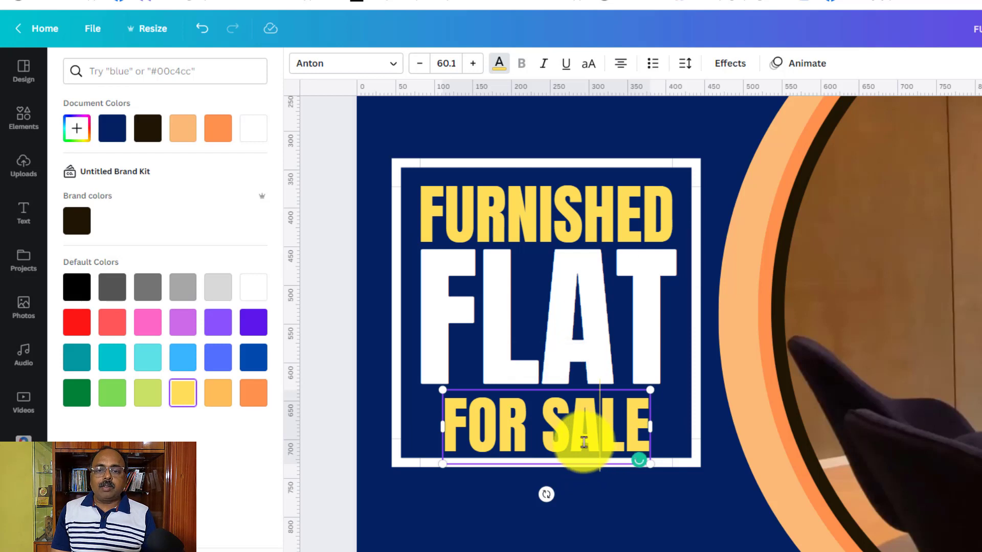
# Step: Set the letter spacing of "FOR SALE" to 77 and nudge the line to align under "FLAT"
pyautogui.click(685, 64)
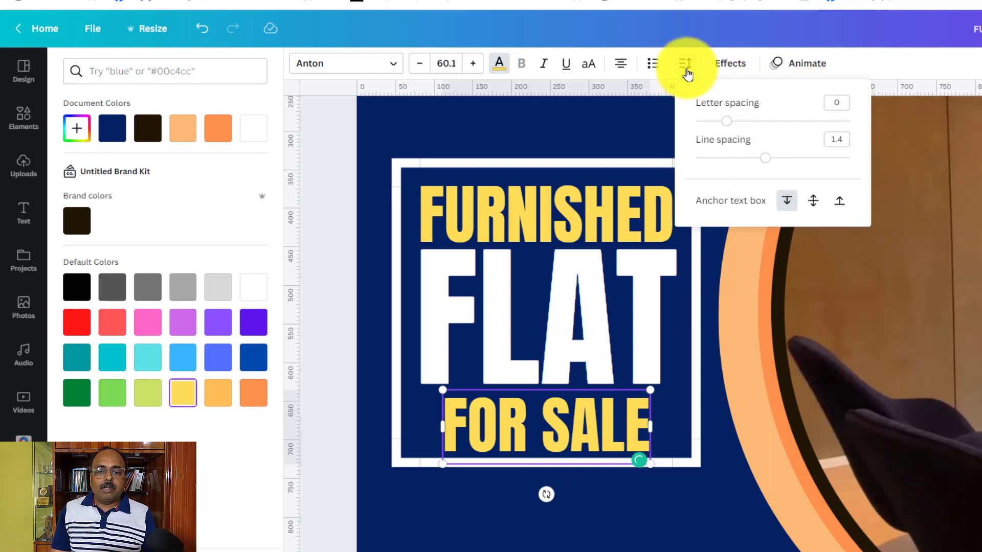
pyautogui.moveTo(735, 127); pyautogui.dragTo(738, 127)
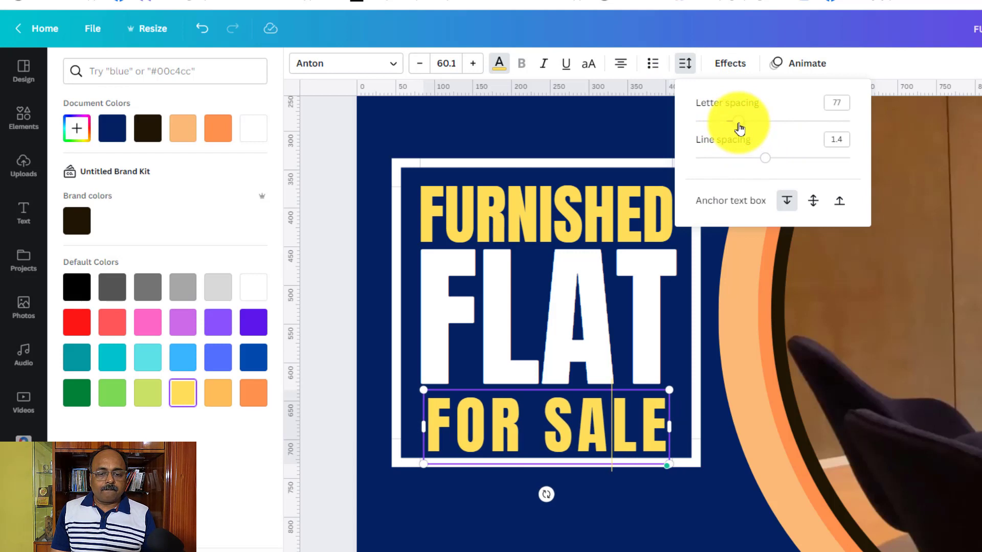
pyautogui.click(616, 457)
pyautogui.click(593, 474)
pyautogui.click(588, 423)
pyautogui.moveTo(587, 423); pyautogui.dragTo(583, 423)
pyautogui.click(596, 526)
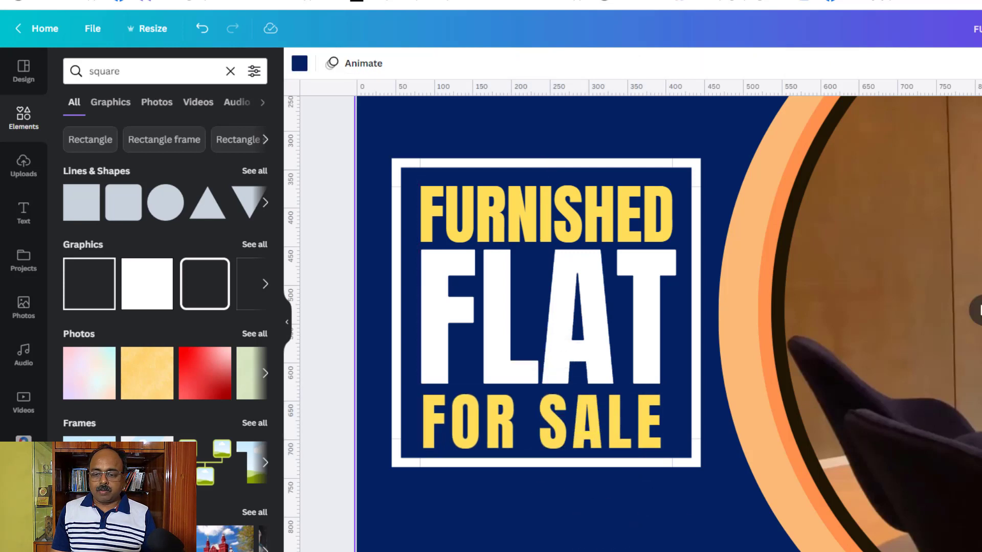
pyautogui.scroll(-5, 779, 314)
pyautogui.scroll(5, 772, 312)
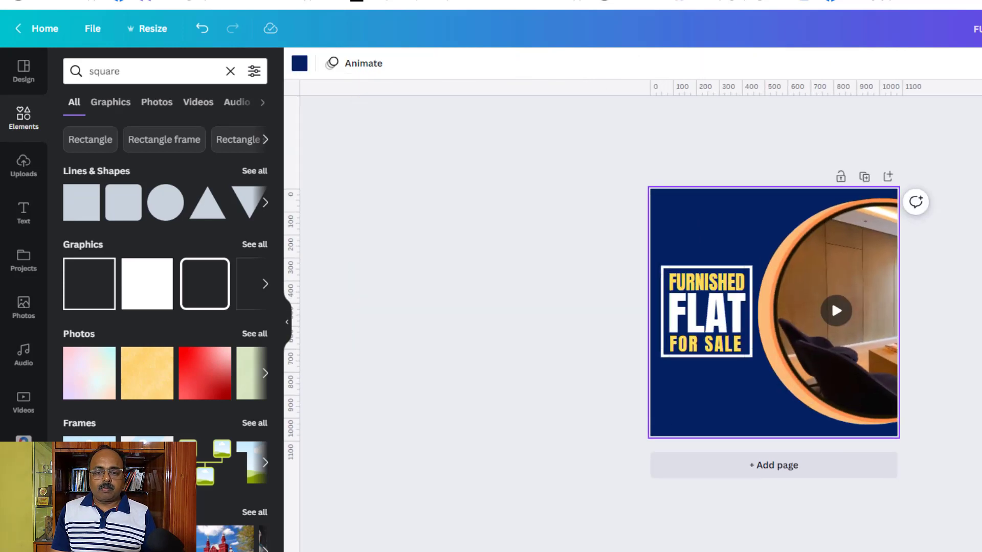
pyautogui.press('Escape')
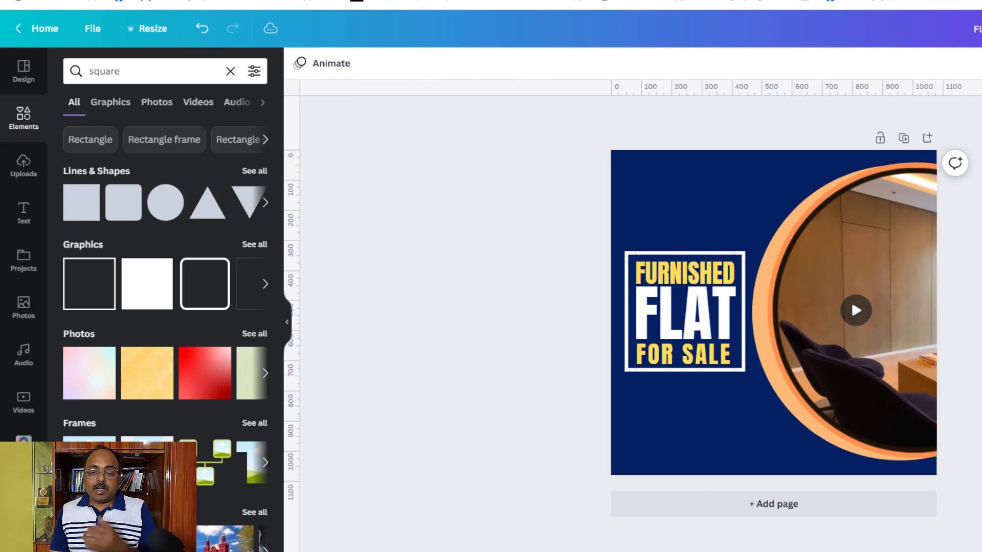
# Step: Add a heading below the square outline reading "CONTACT" with the contact phone number on a second line
pyautogui.click(23, 212)
pyautogui.moveTo(133, 176); pyautogui.dragTo(538, 384)
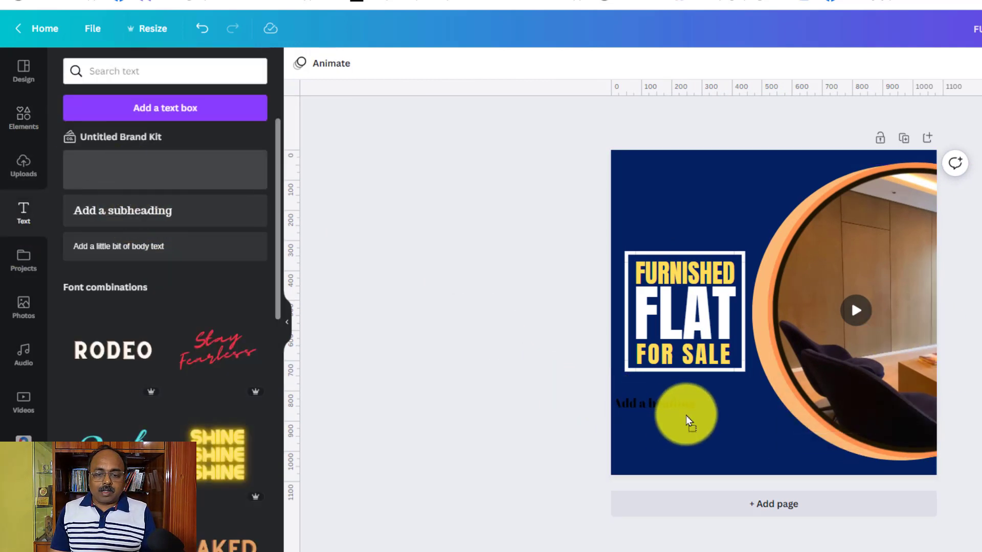
pyautogui.moveTo(708, 410); pyautogui.dragTo(709, 411)
pyautogui.press('BackSpace')
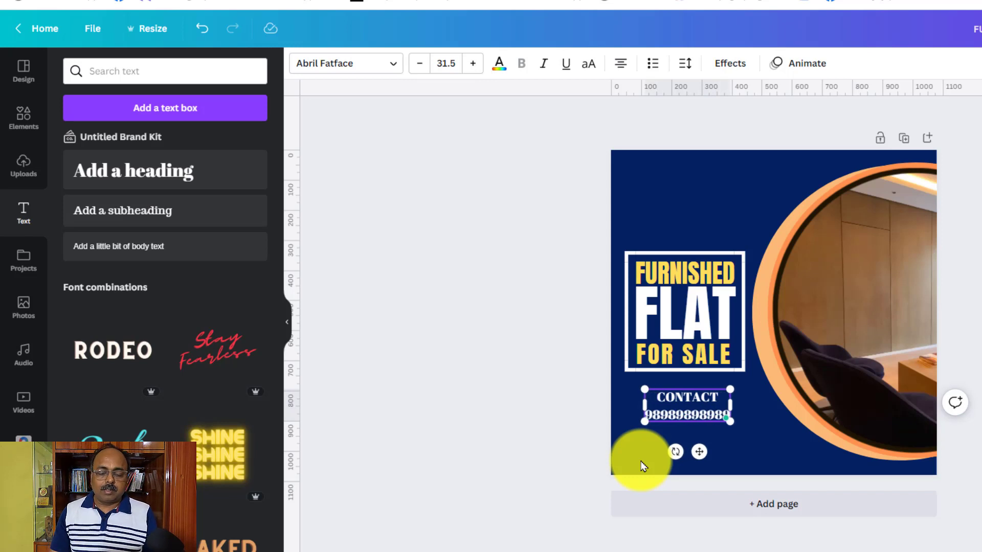
pyautogui.click(555, 465)
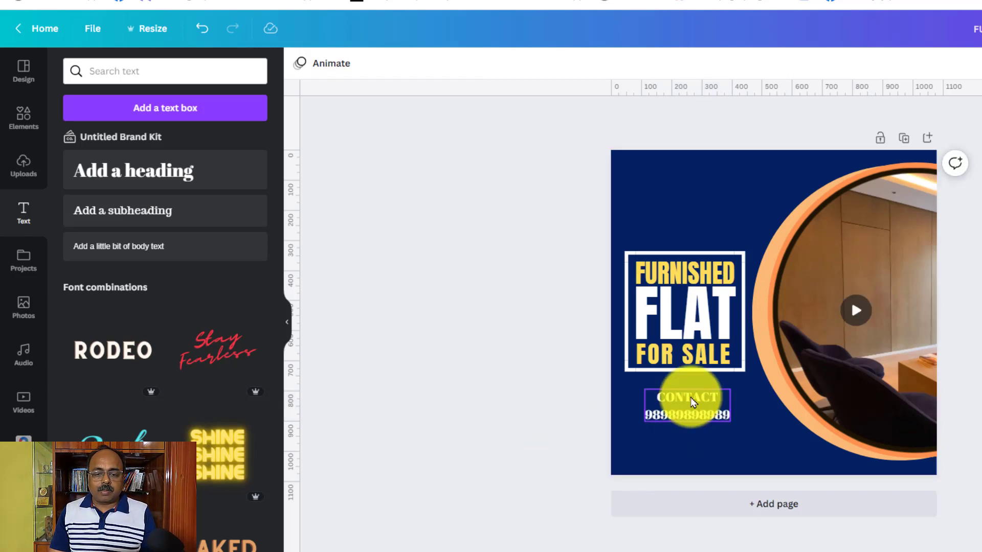
# Step: Increase the font size of the phone number line beneath "CONTACT" to 47.5
pyautogui.click(679, 410)
pyautogui.doubleClick(680, 410)
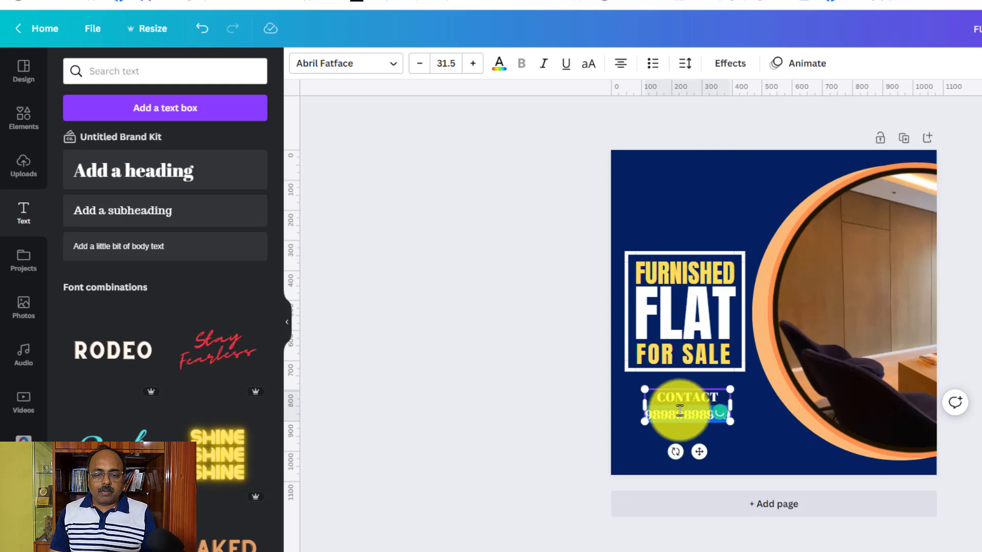
pyautogui.hotkey('ctrl', 'shift', '.')
pyautogui.hotkey('ctrl', 'shift', '.')
pyautogui.hotkey('ctrl', 'shift', '.')
pyautogui.hotkey('ctrl', 'shift', '.')
pyautogui.hotkey('ctrl', 'shift', '.')
pyautogui.hotkey('ctrl', 'shift', '.')
pyautogui.hotkey('ctrl', 'shift', '.')
pyautogui.hotkey('ctrl', 'shift', '.')
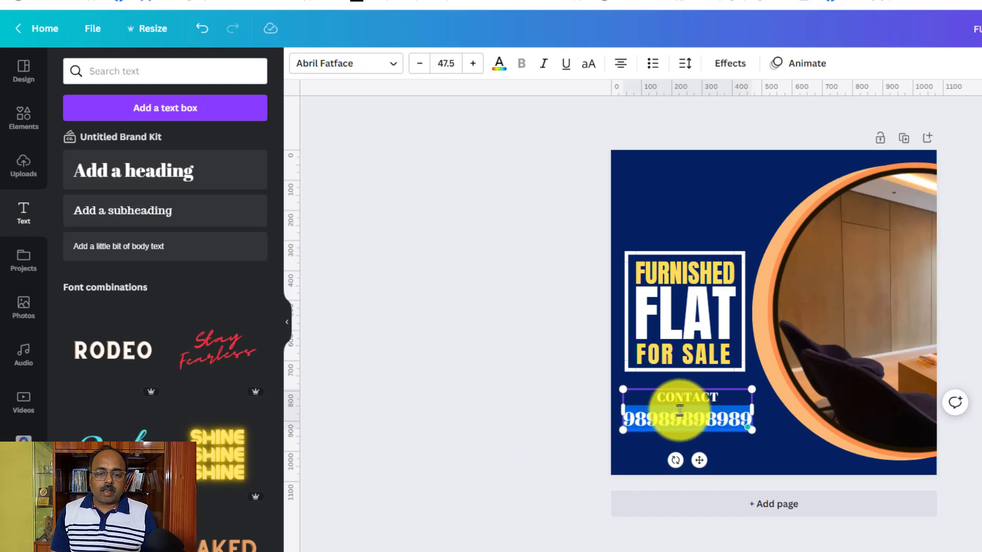
pyautogui.click(561, 443)
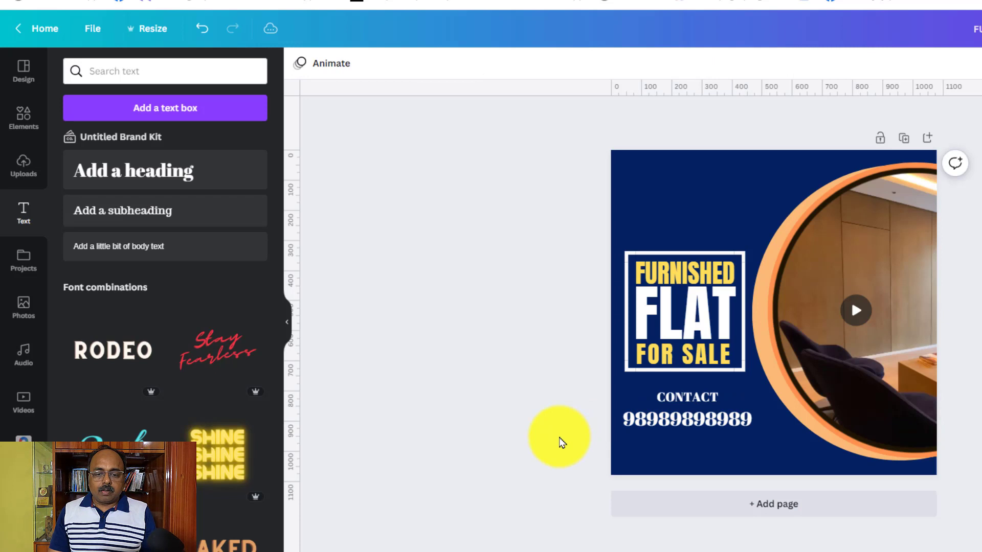
# Step: Set the contact text to the Archivo Black font and shrink its box to fit the width of the square outline
pyautogui.click(700, 419)
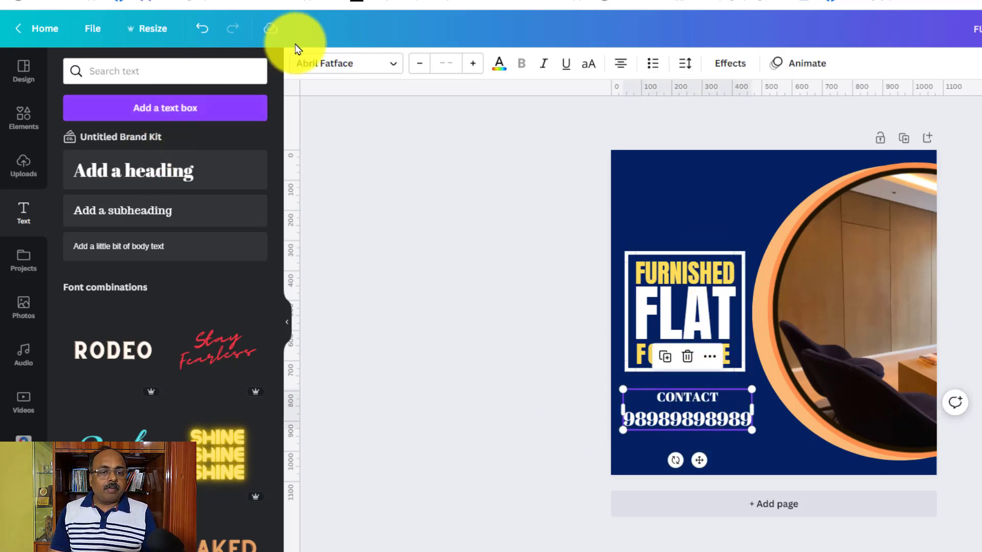
pyautogui.click(390, 66)
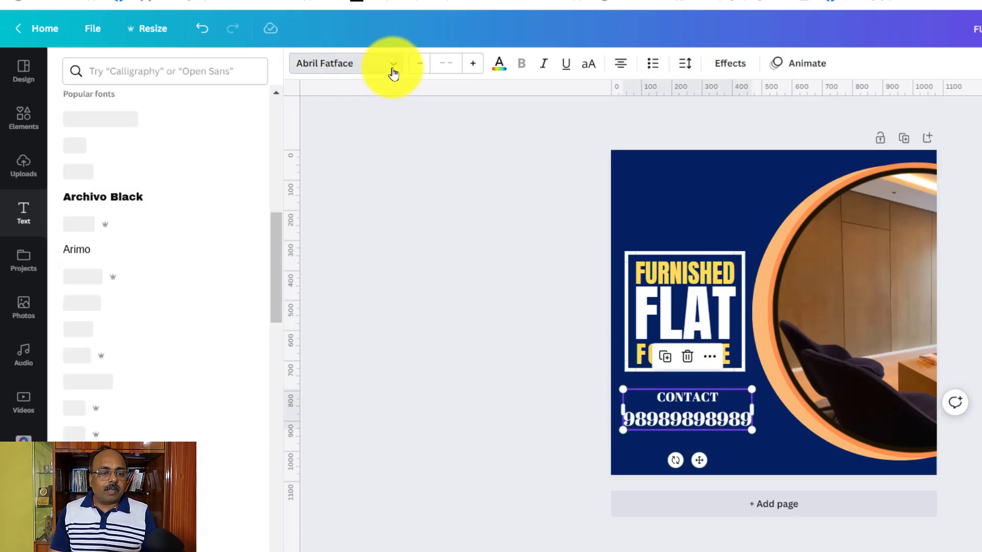
pyautogui.click(136, 193)
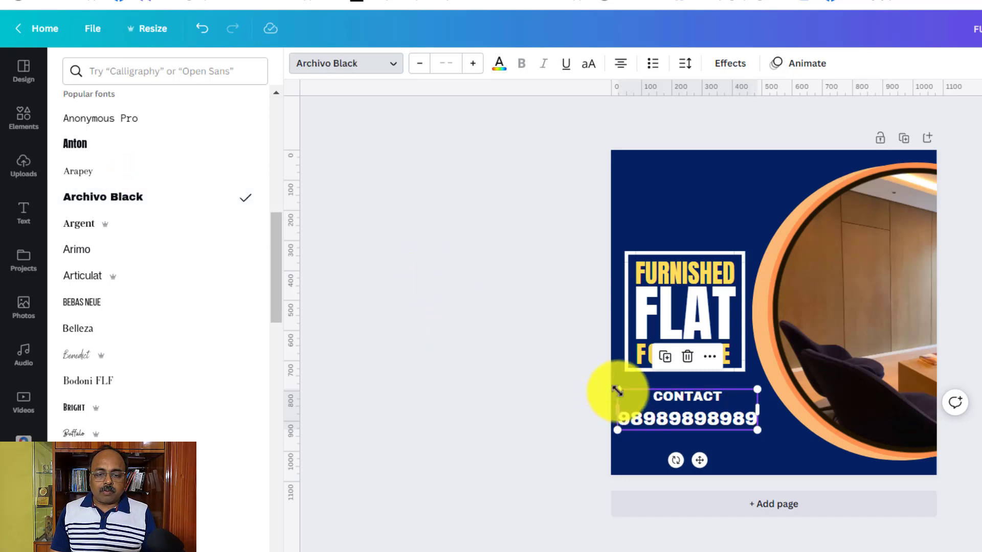
pyautogui.moveTo(622, 394); pyautogui.dragTo(625, 400)
pyautogui.moveTo(759, 431); pyautogui.dragTo(745, 426)
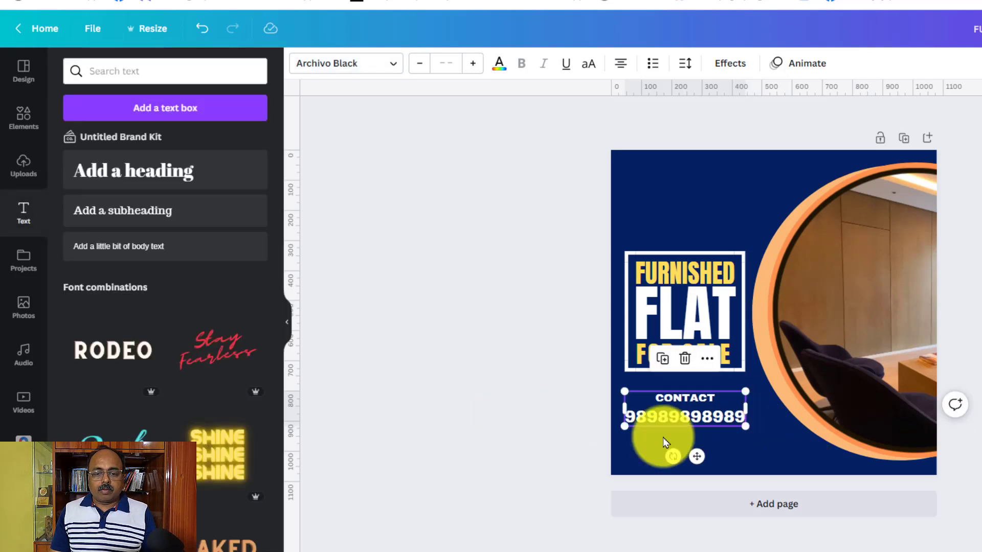
# Step: Color the phone number line beneath "CONTACT" yellow from the document colors
pyautogui.doubleClick(688, 418)
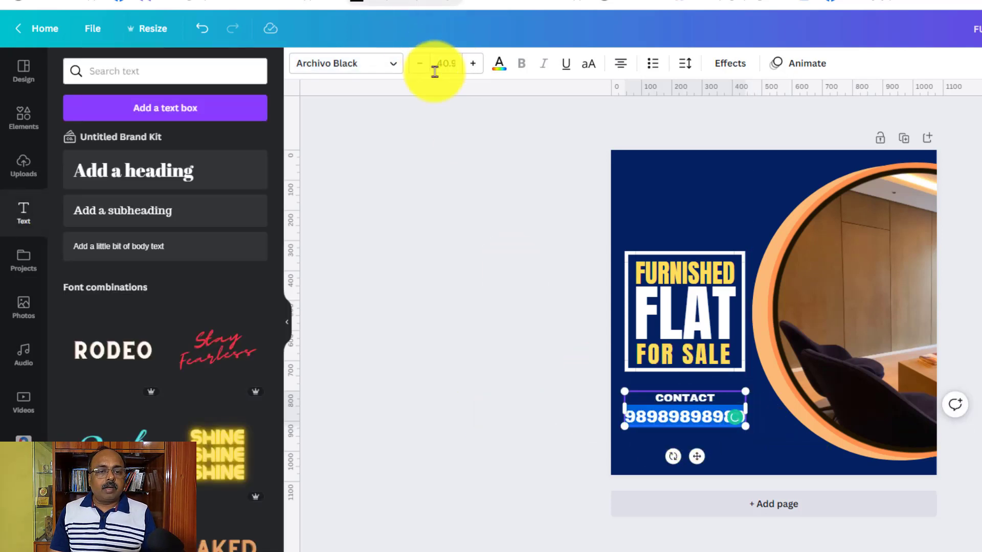
pyautogui.click(499, 64)
pyautogui.click(248, 132)
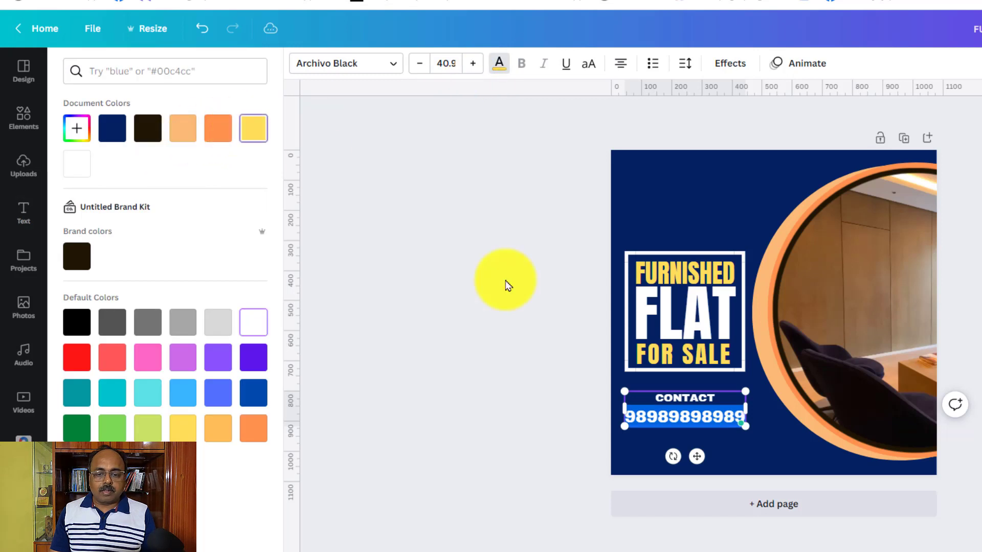
pyautogui.click(532, 320)
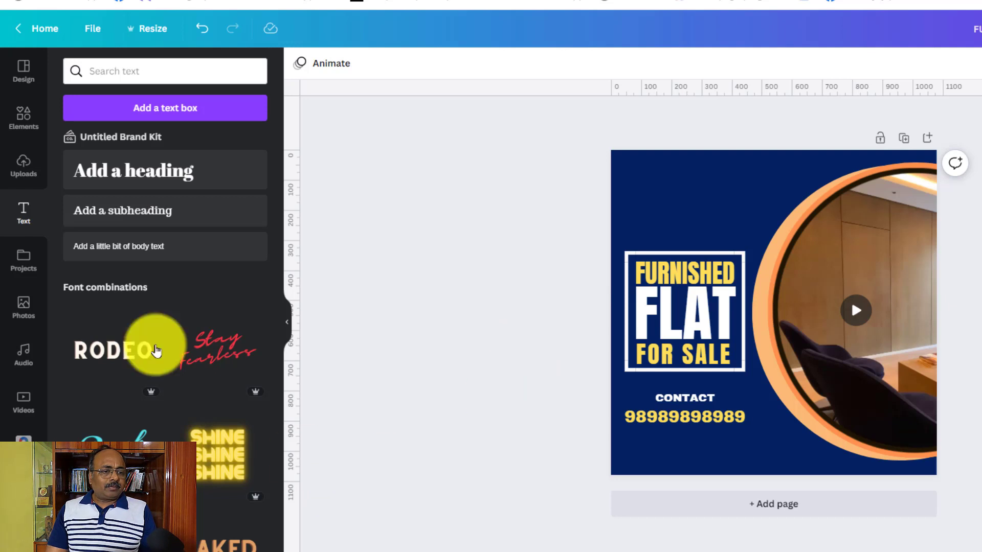
# Step: Search the elements for "dot" and show all matching graphics
pyautogui.click(21, 118)
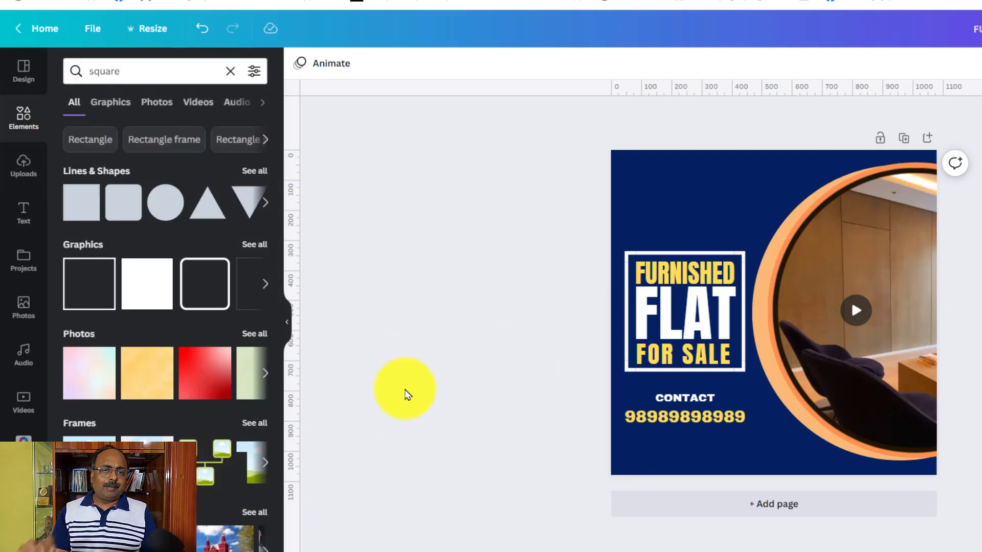
pyautogui.click(230, 71)
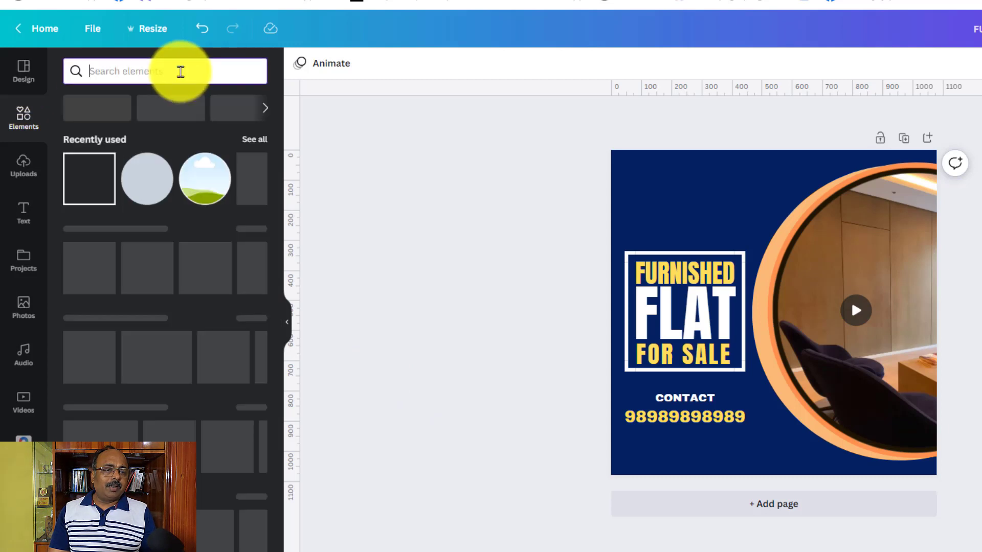
pyautogui.write('d')
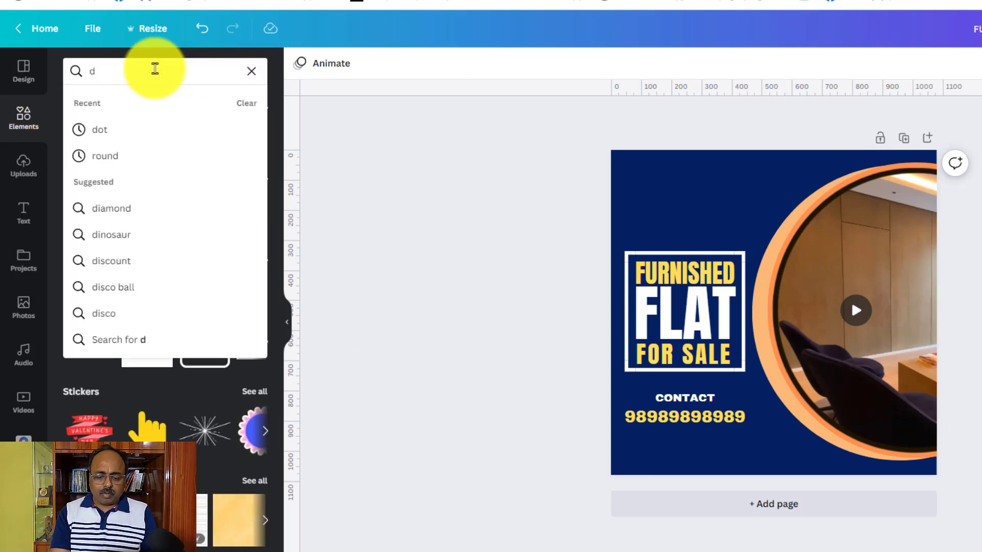
pyautogui.write('ot')
pyautogui.press('Return')
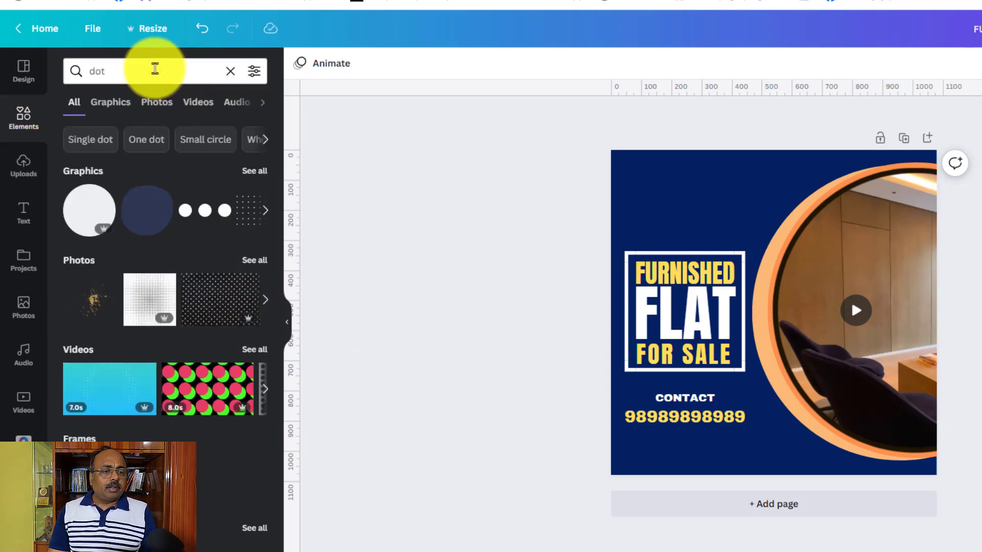
pyautogui.click(247, 180)
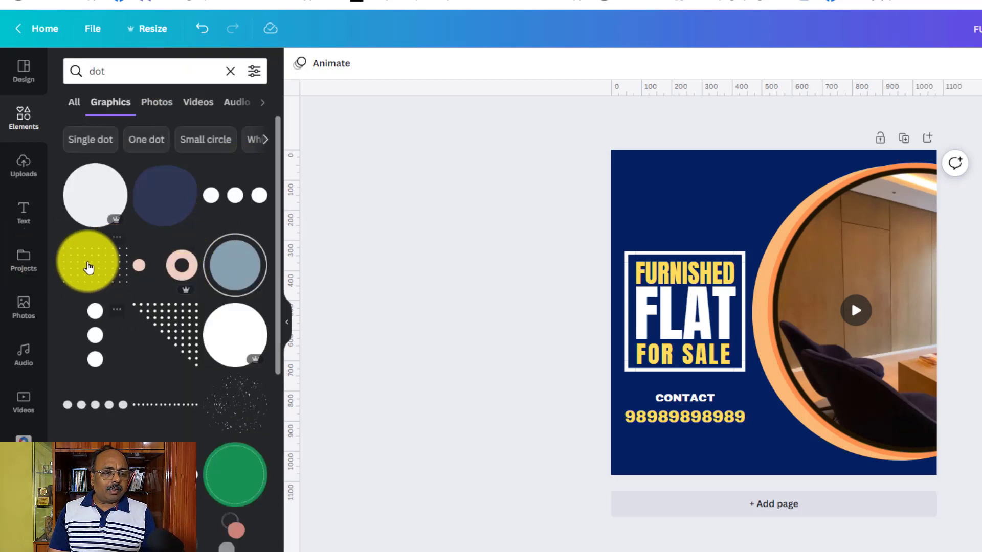
# Step: Place the rectangular dot-grid graphic above the framed heading, shrink it and color it white
pyautogui.moveTo(85, 274); pyautogui.dragTo(674, 200)
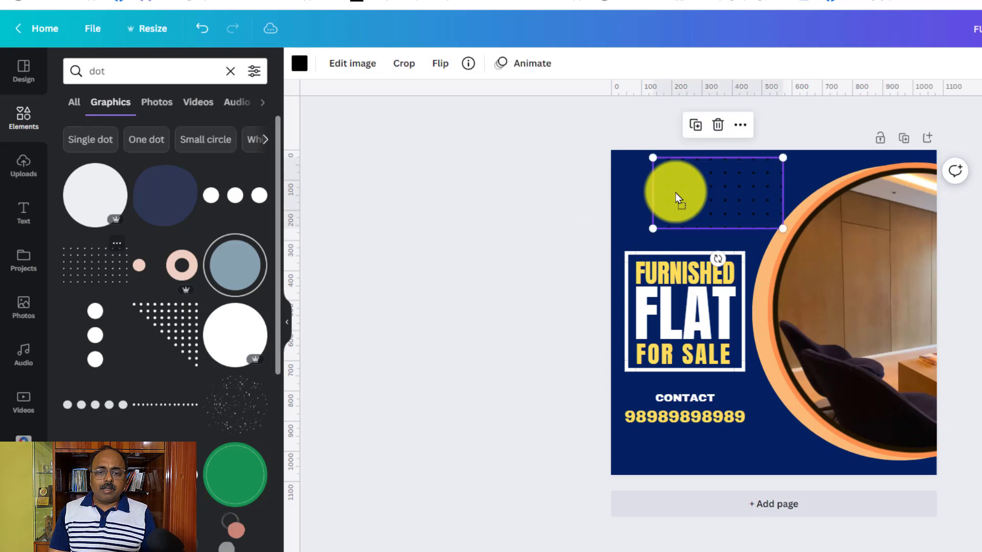
pyautogui.moveTo(779, 229); pyautogui.dragTo(657, 199)
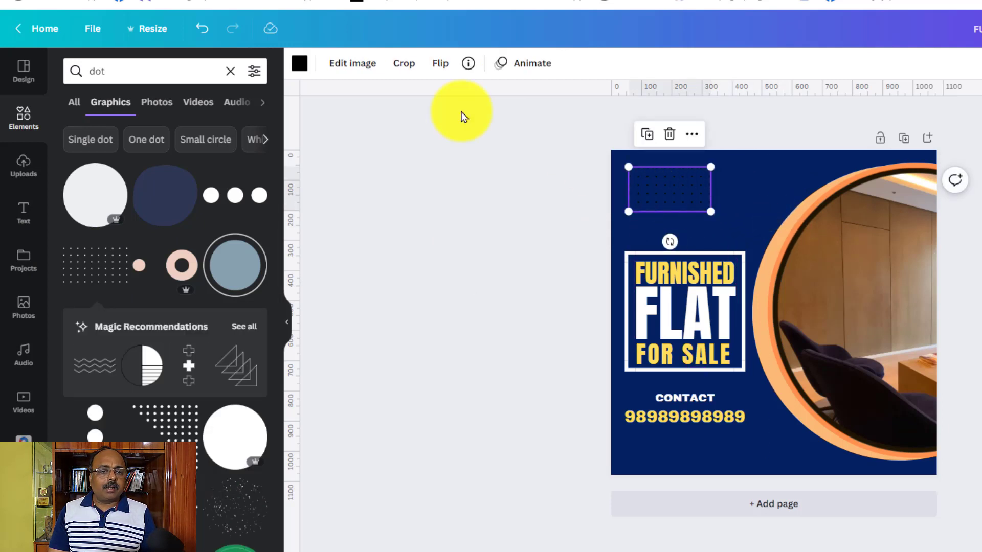
pyautogui.click(299, 65)
pyautogui.click(113, 165)
pyautogui.click(499, 250)
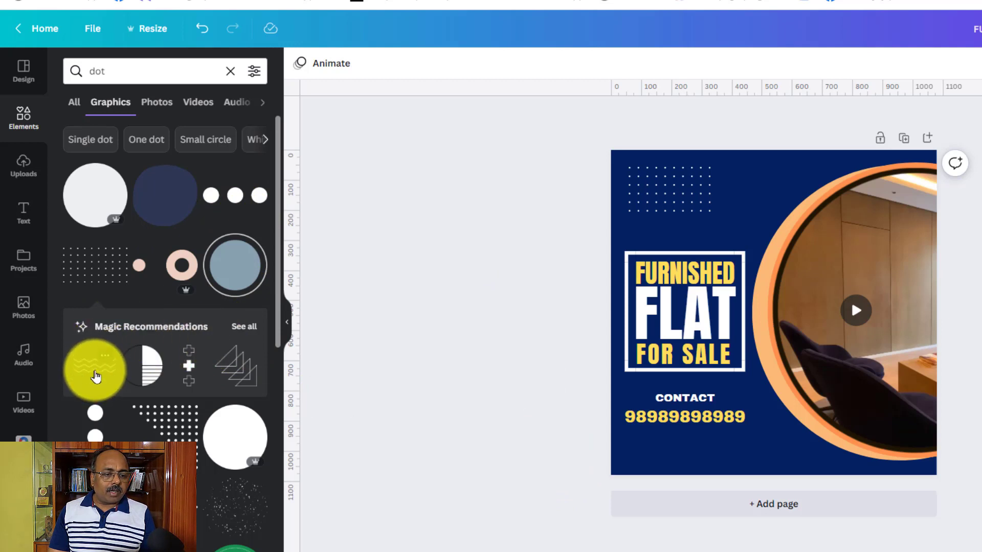
# Step: Add the recommended zigzag lines graphic, color it yellow and position it beneath the phone number at the page's lower edge
pyautogui.moveTo(96, 377)
pyautogui.mouseDown()
pyautogui.moveTo(622, 458)
pyautogui.moveTo(677, 452)
pyautogui.mouseUp()
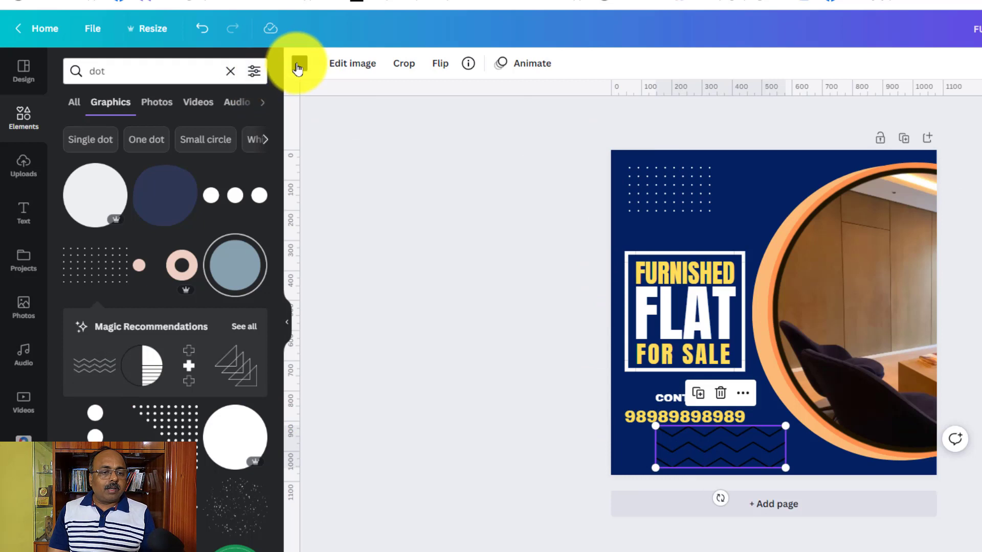
pyautogui.click(298, 68)
pyautogui.click(77, 163)
pyautogui.click(500, 373)
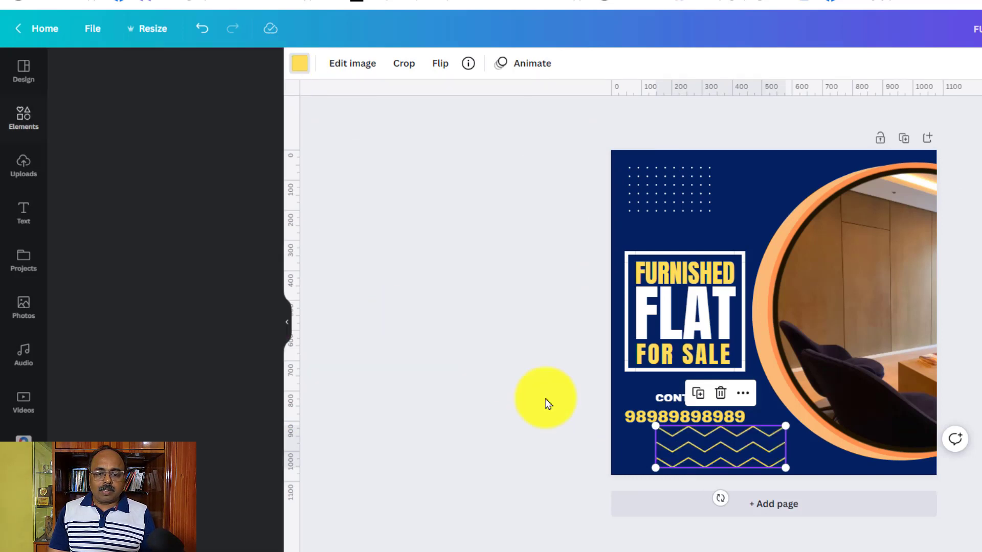
pyautogui.moveTo(692, 454); pyautogui.dragTo(657, 458)
pyautogui.click(492, 472)
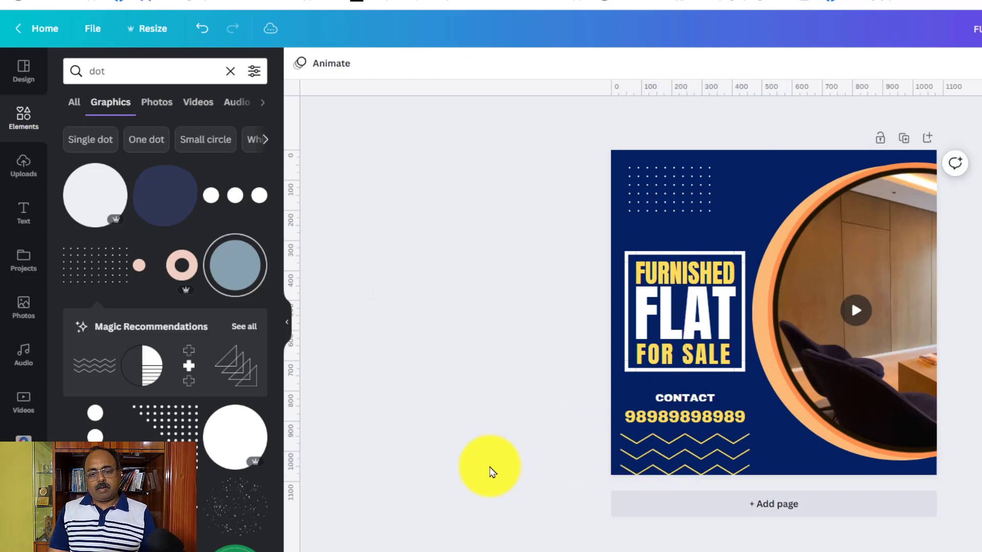
# Step: Swap the contact text colors, making the phone number white and the word "CONTACT" yellow
pyautogui.click(674, 417)
pyautogui.doubleClick(673, 417)
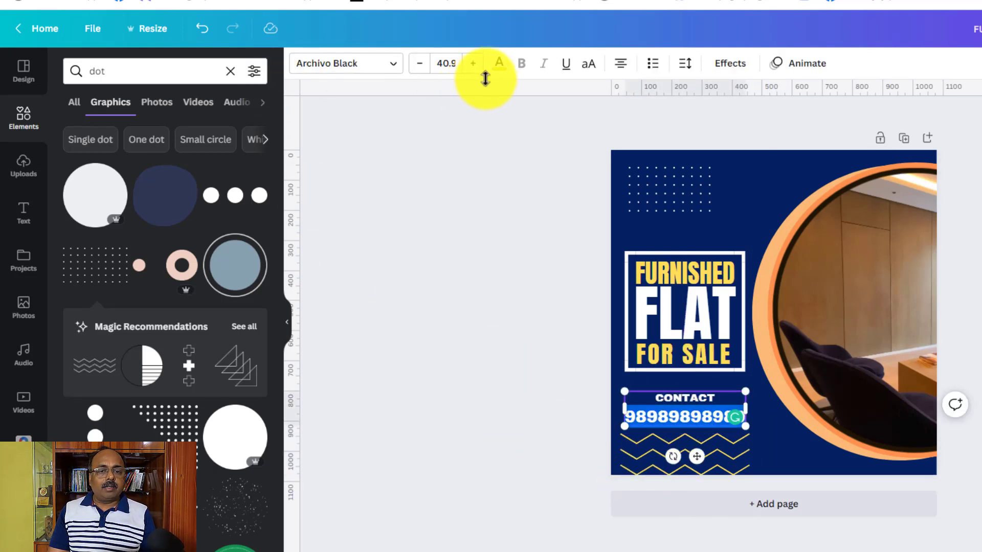
pyautogui.click(499, 64)
pyautogui.click(250, 129)
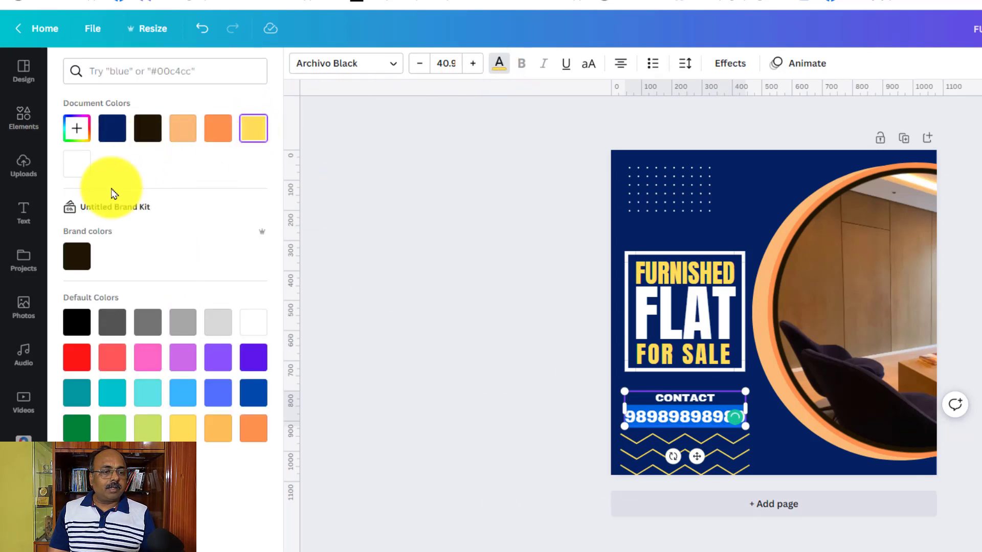
pyautogui.click(89, 175)
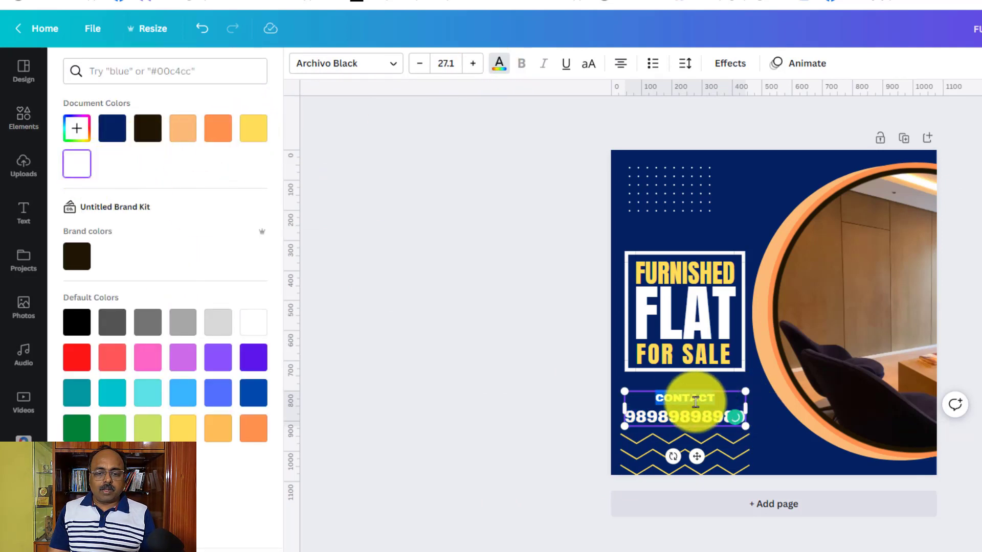
pyautogui.click(255, 129)
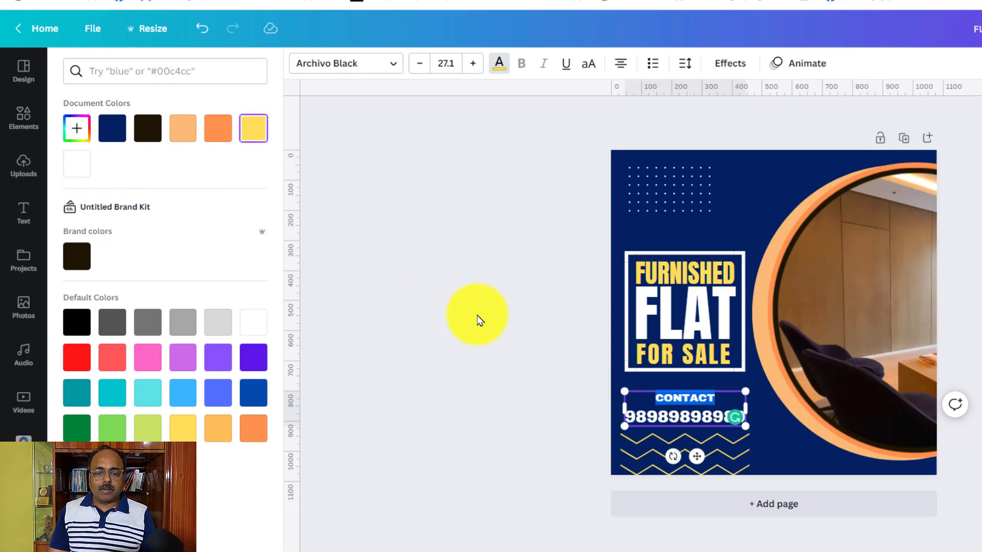
pyautogui.click(477, 320)
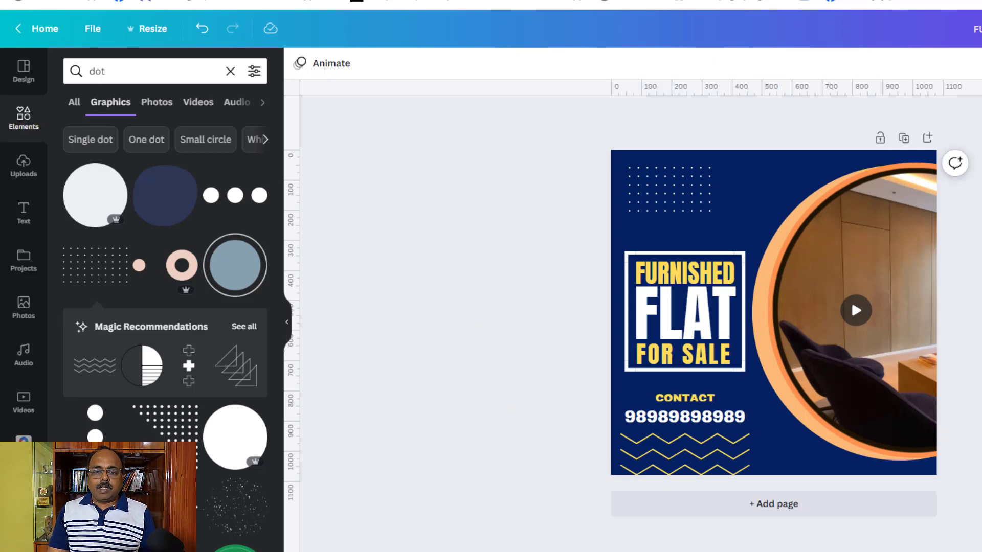
# Step: Preview the ad with its video playing, and return to the editor
pyautogui.hotkey('ctrl', 'alt', 'p')
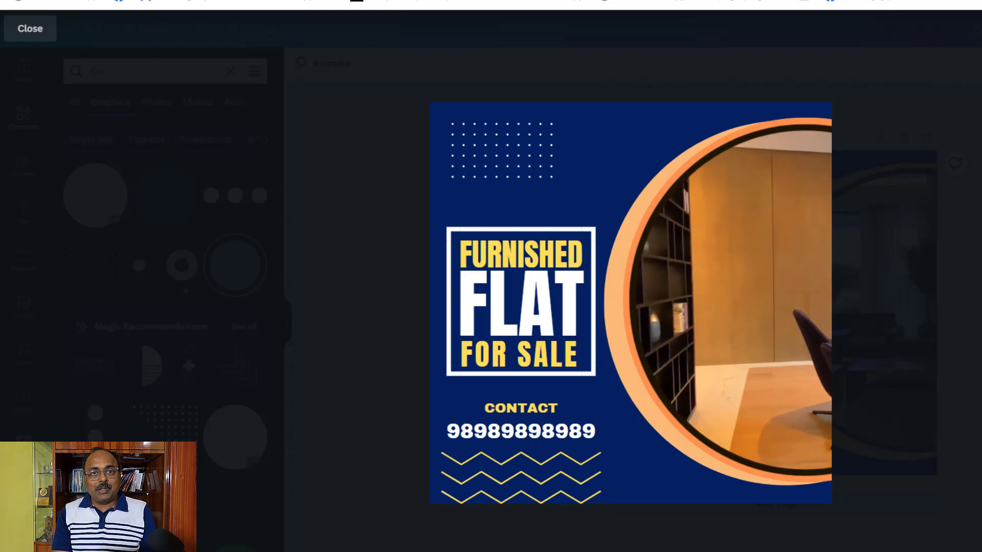
pyautogui.press('Escape')
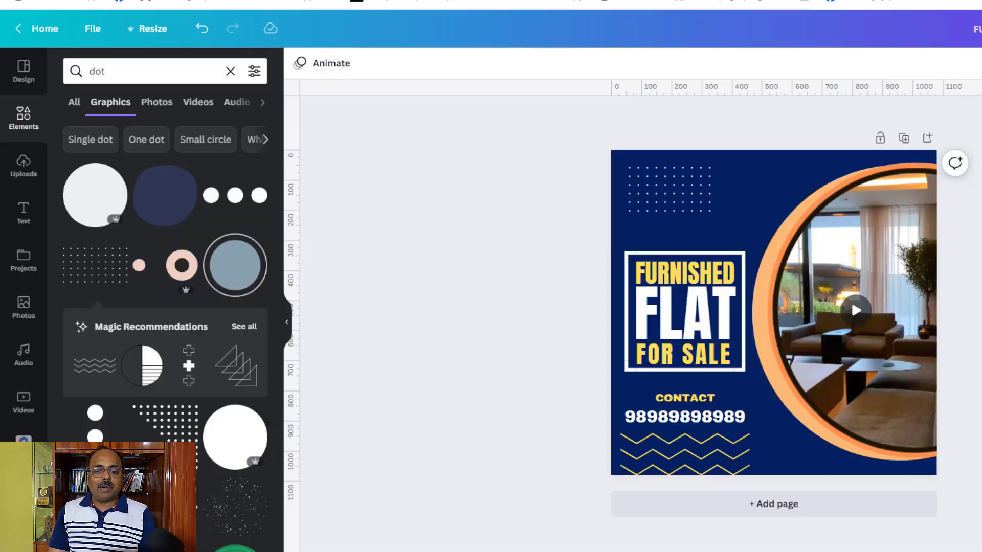
# Step: Apply the Fade text animation to the "FURNISHED" and "FLAT" lines together
pyautogui.click(701, 281)
pyautogui.click(666, 271)
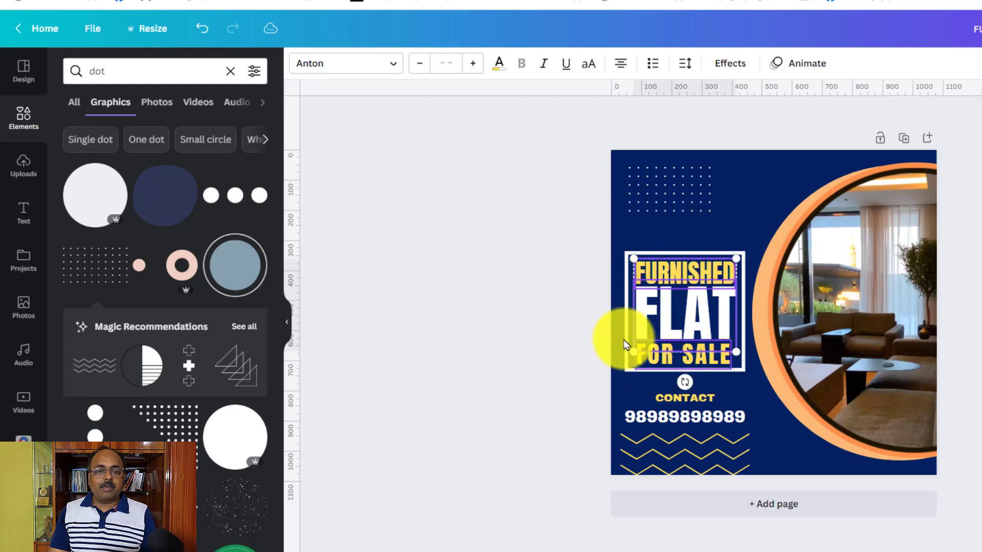
pyautogui.click(800, 63)
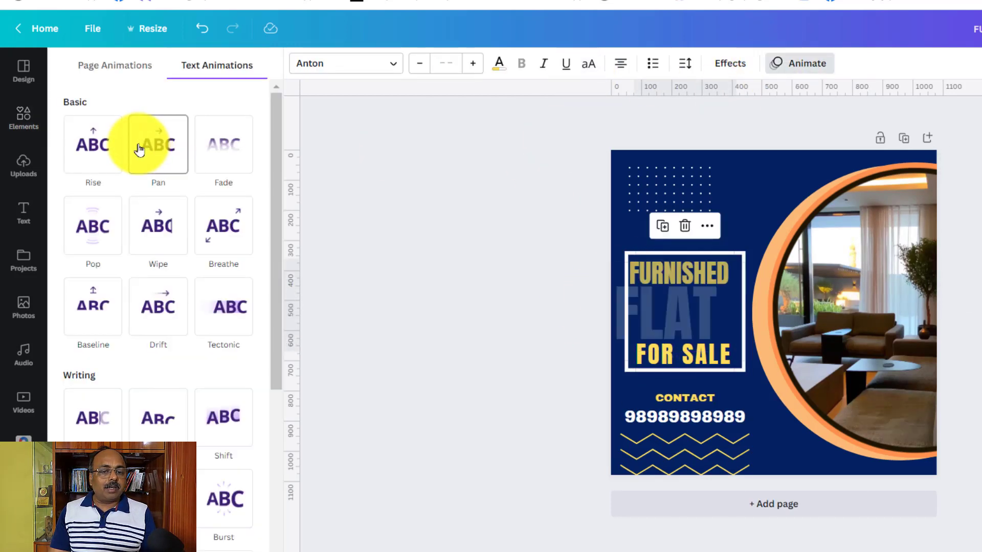
pyautogui.click(106, 160)
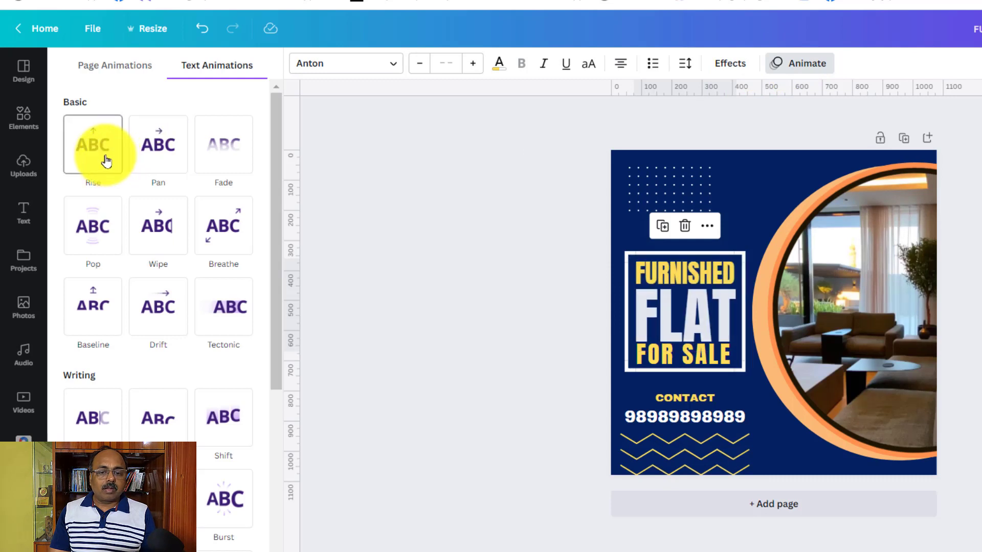
pyautogui.click(218, 155)
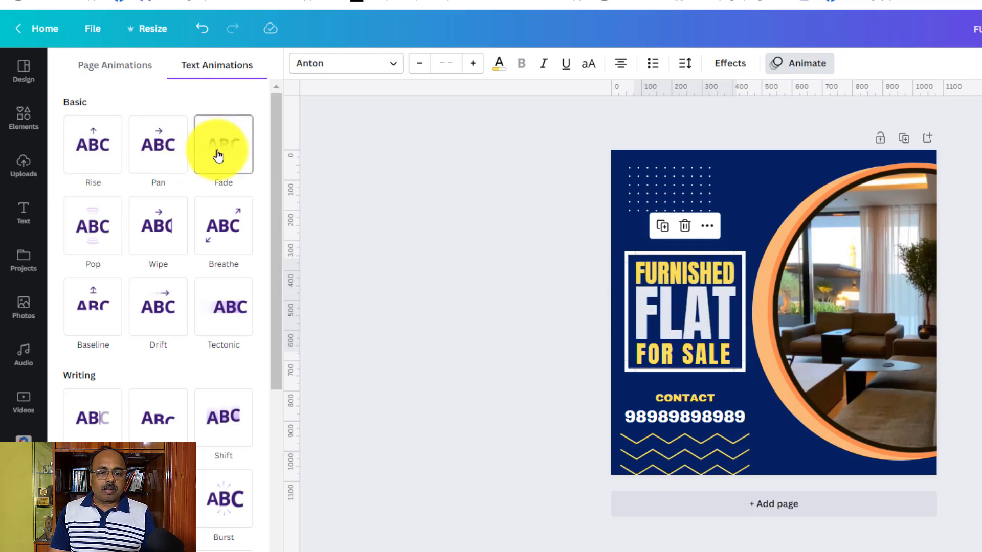
pyautogui.click(218, 155)
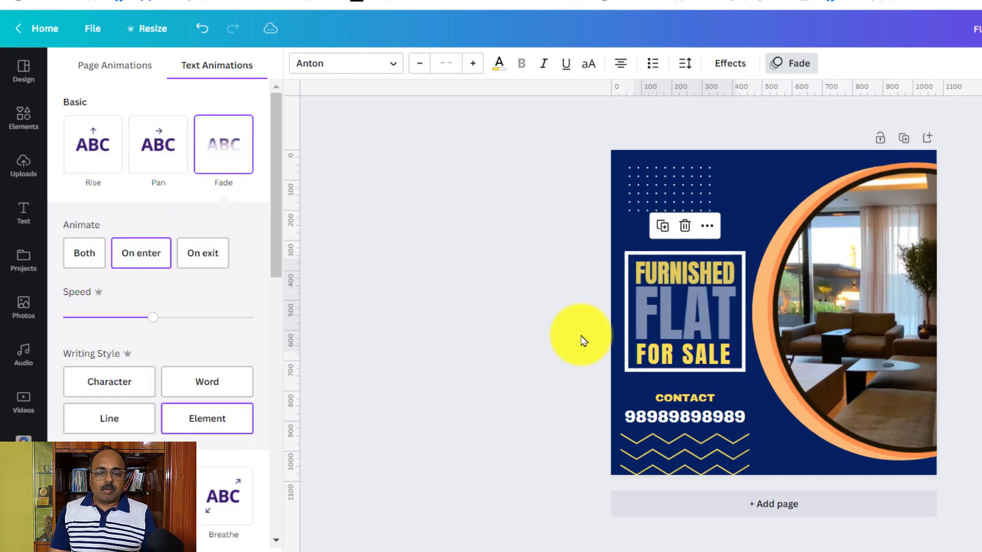
# Step: Apply the Fade text animation to the "FOR SALE" line
pyautogui.click(667, 362)
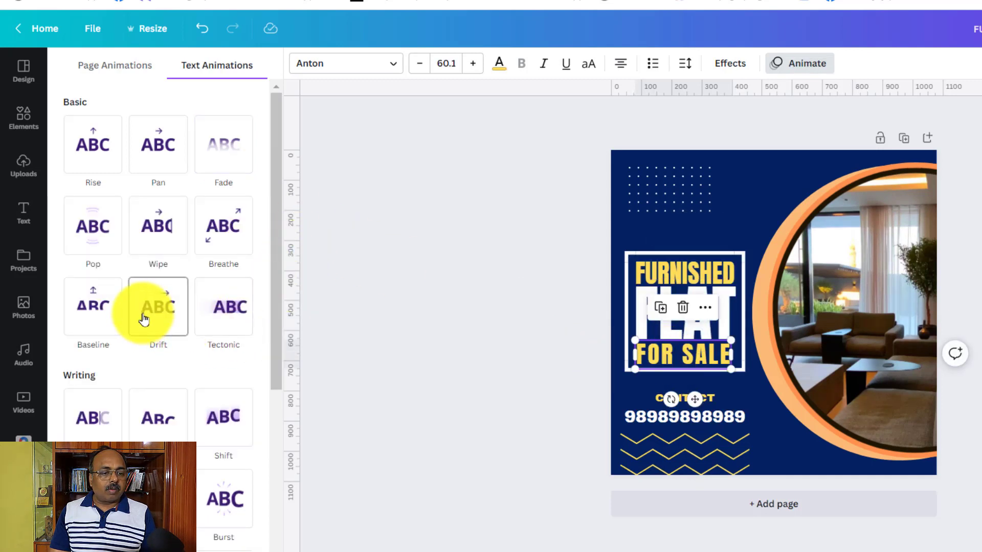
pyautogui.click(217, 162)
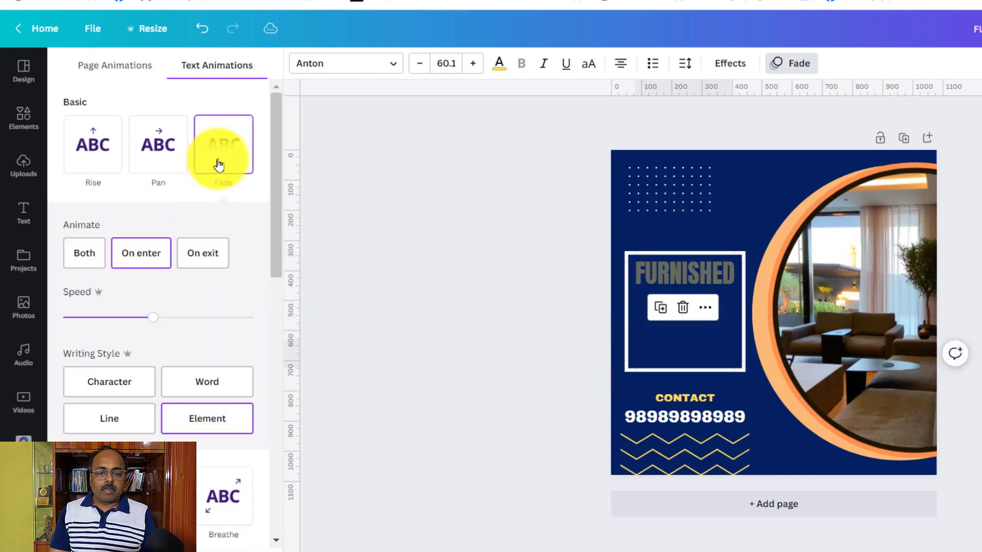
pyautogui.click(419, 290)
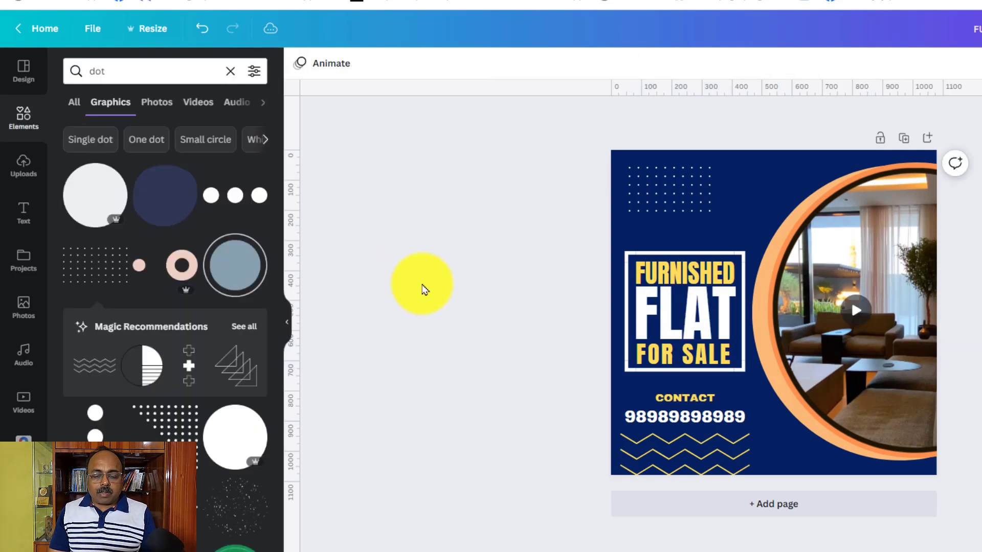
# Step: Apply the Wipe text animation to the "CONTACT" and phone number text group
pyautogui.click(685, 418)
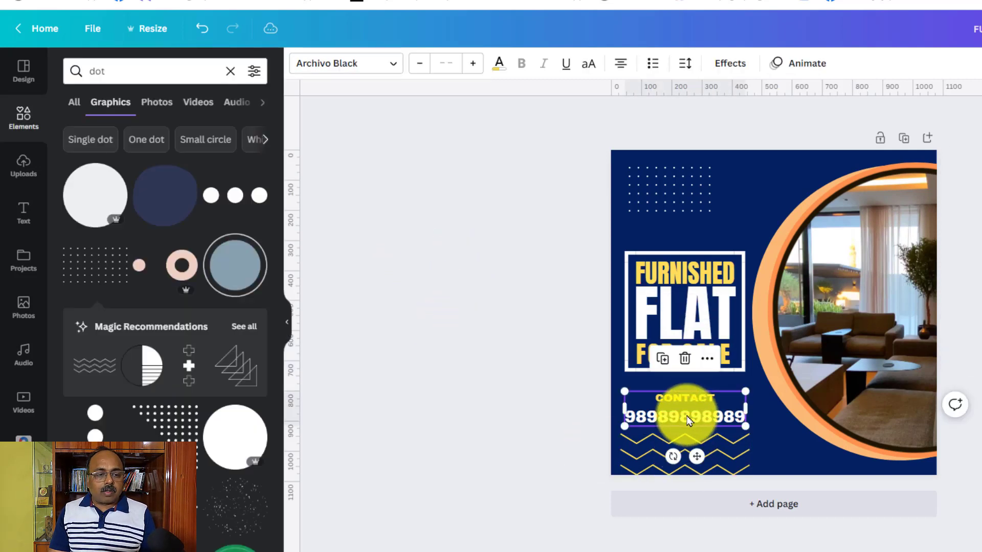
pyautogui.click(807, 64)
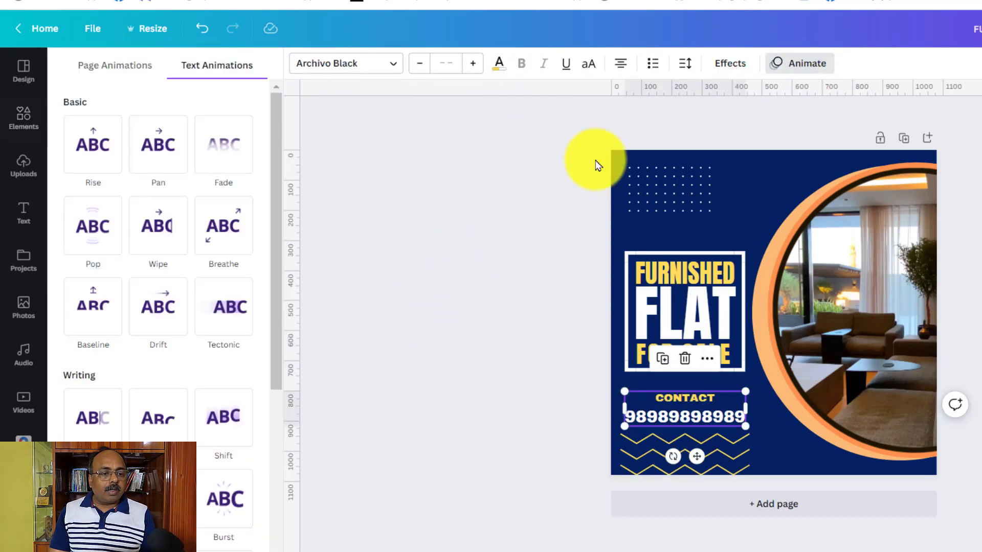
pyautogui.click(159, 234)
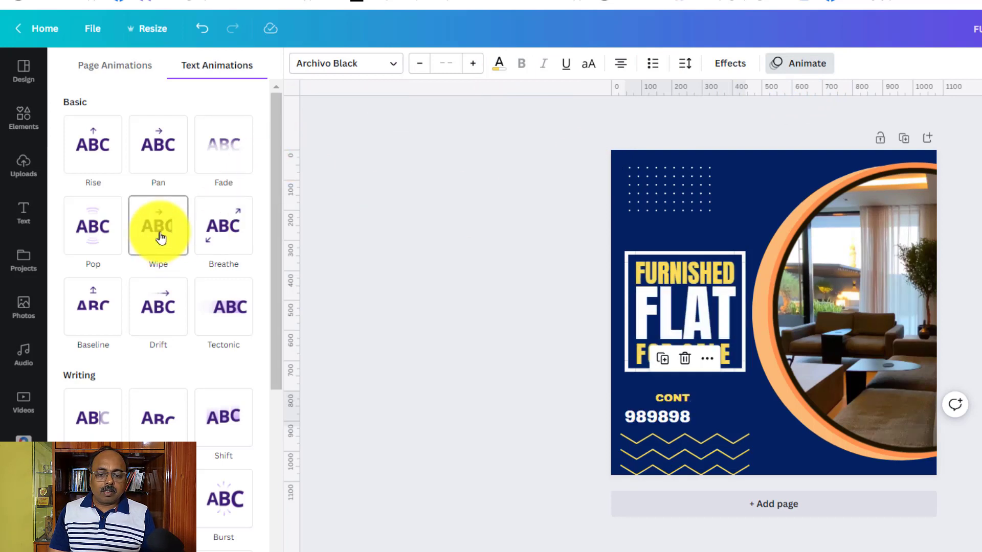
pyautogui.click(501, 274)
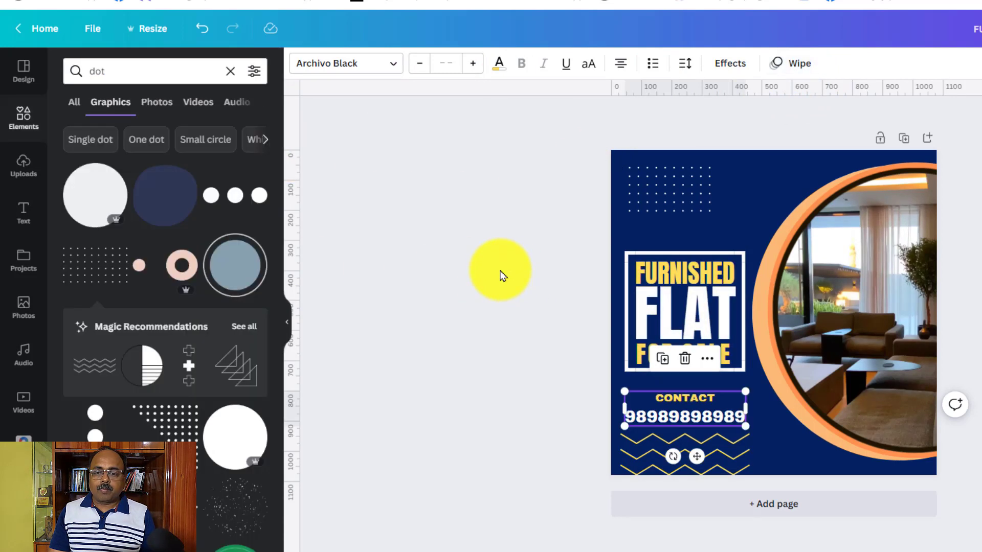
# Step: Apply the Fun page animation to the whole ad and play it in a full-screen preview
pyautogui.click(323, 63)
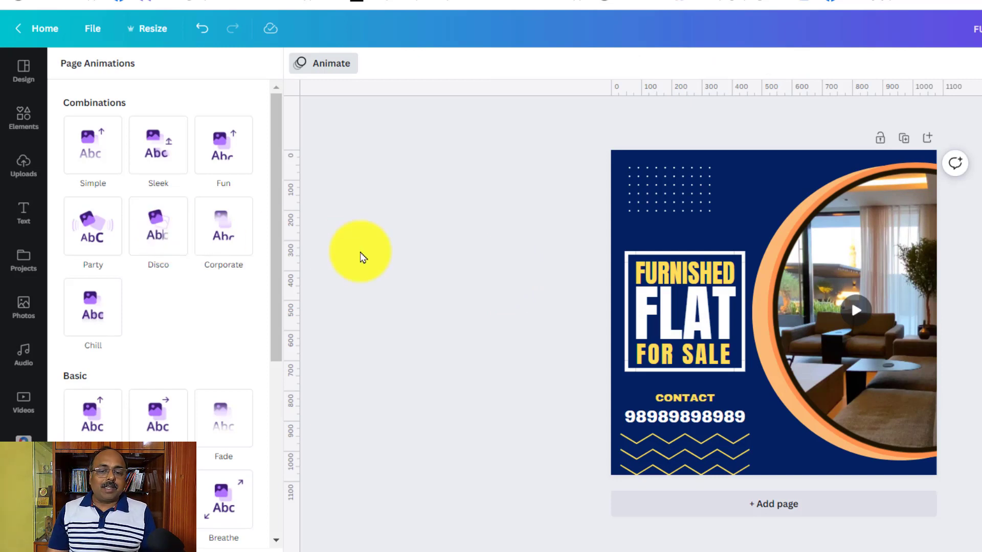
pyautogui.click(372, 284)
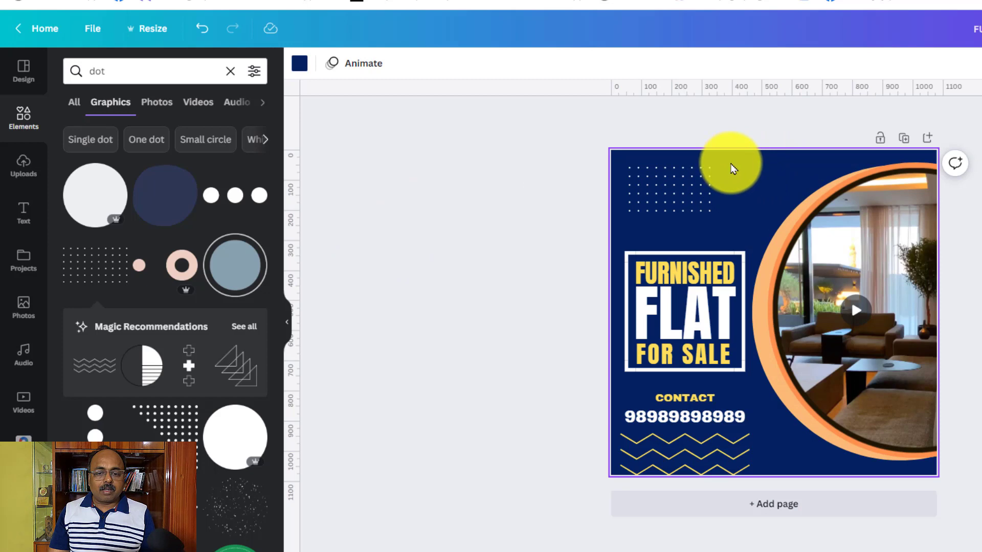
pyautogui.click(363, 68)
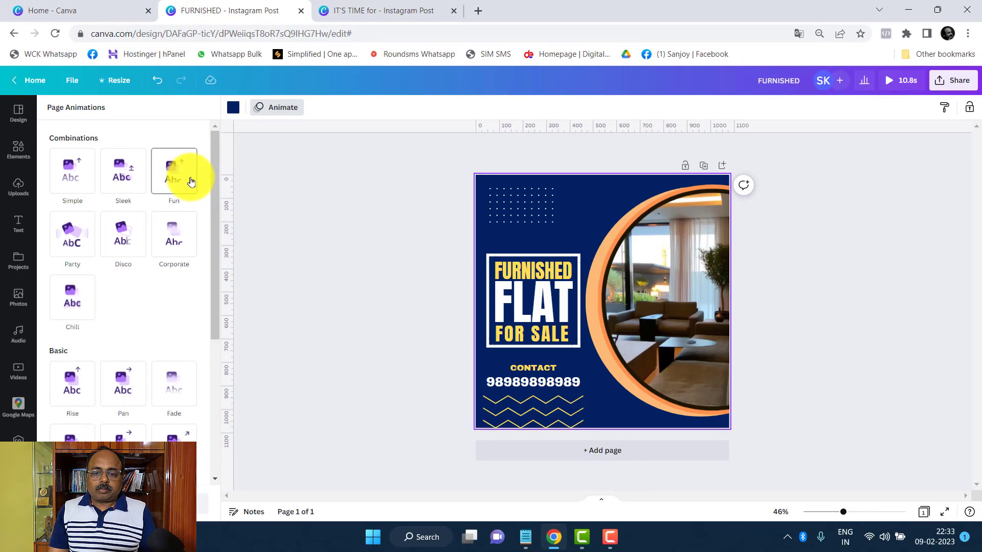
pyautogui.click(190, 181)
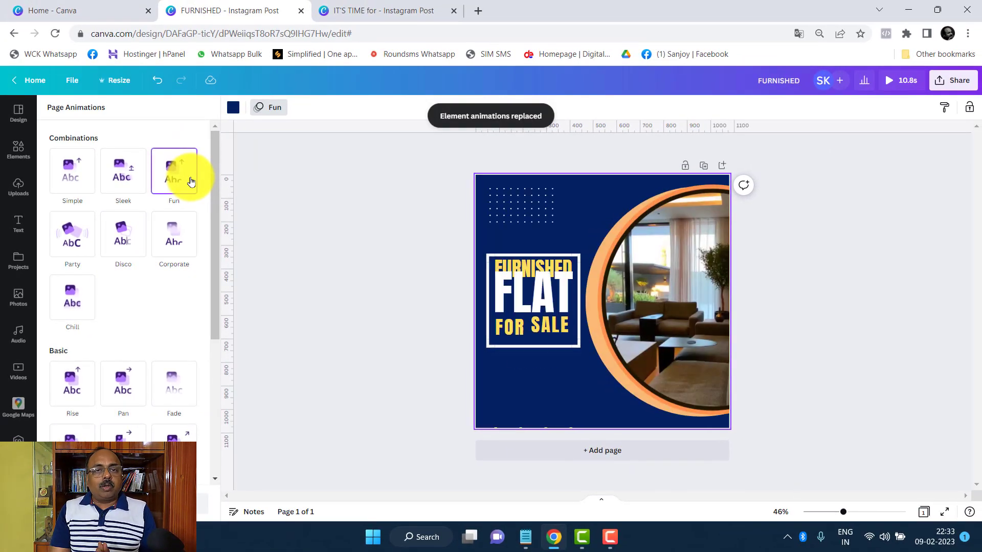
pyautogui.click(946, 514)
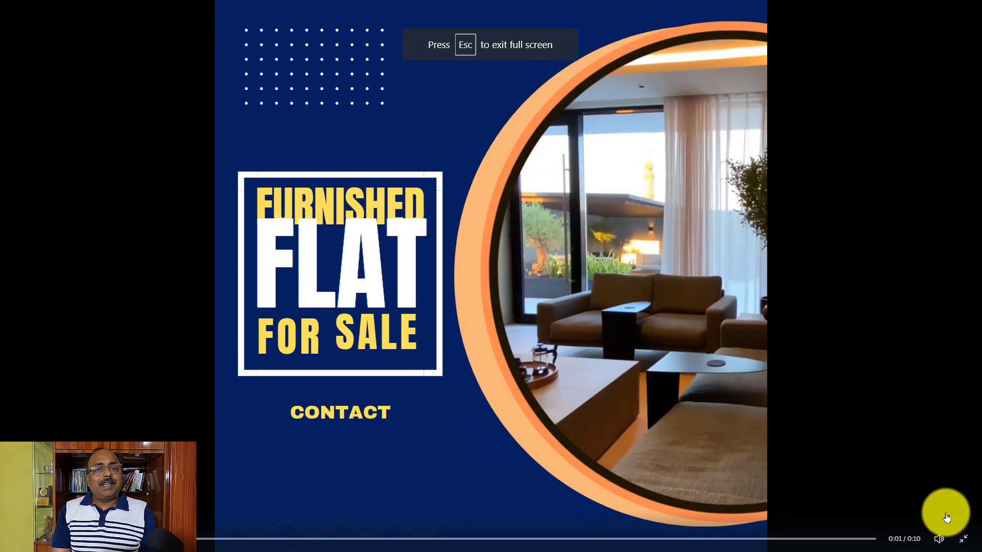